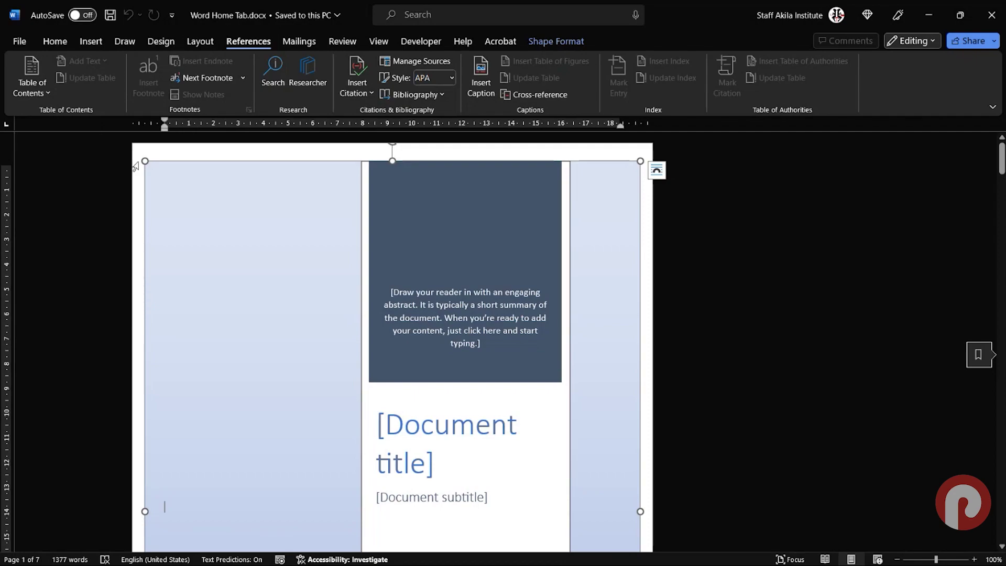
- Delete the 3D model of the laptop and devices from the Office Application section
left_click(390, 293)
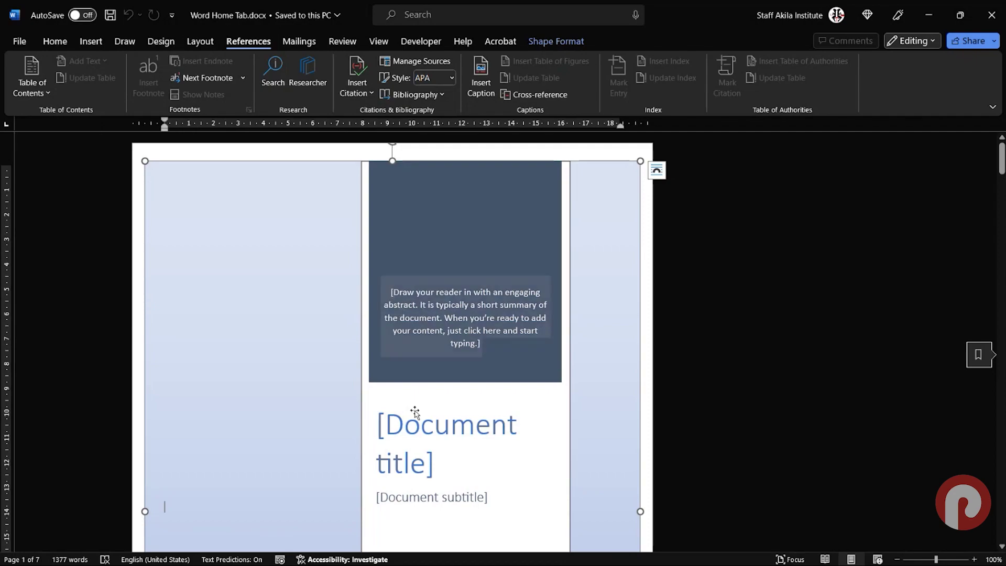
scroll(397, 407, "down", 8)
scroll(389, 406, "down", 3)
scroll(390, 406, "down", 8)
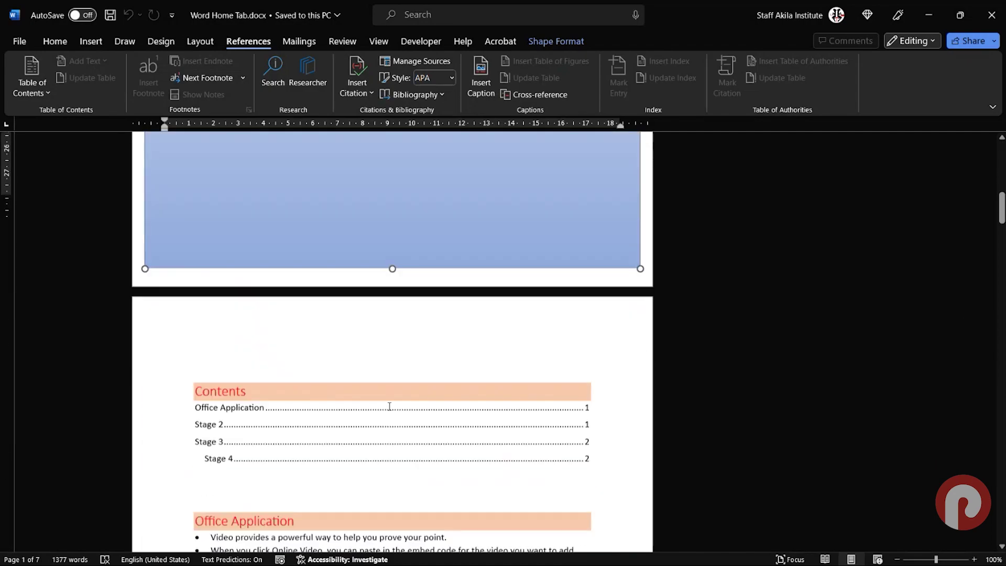
left_click(193, 180)
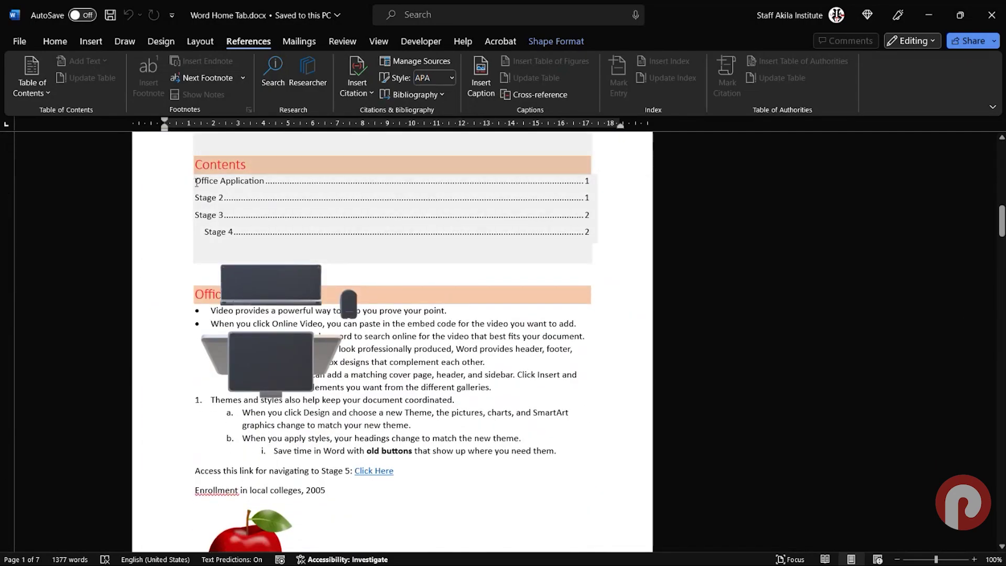
scroll(208, 212, "down", 2)
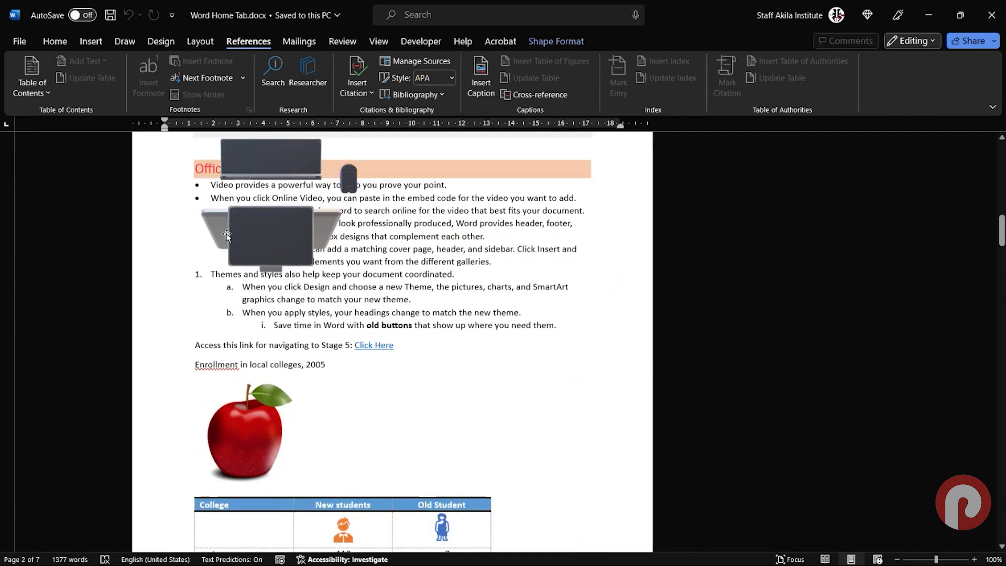
left_click(254, 246)
key("Delete")
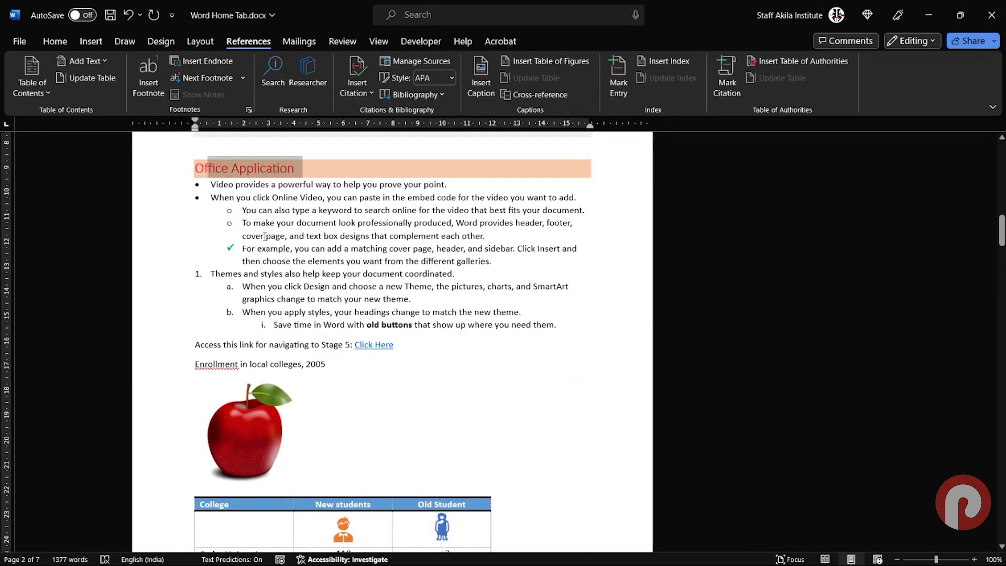
- Look through the later pages, then return to the Contents table
scroll(294, 203, "down", 4)
scroll(283, 210, "down", 3)
scroll(260, 224, "down", 3)
scroll(260, 225, "down", 3)
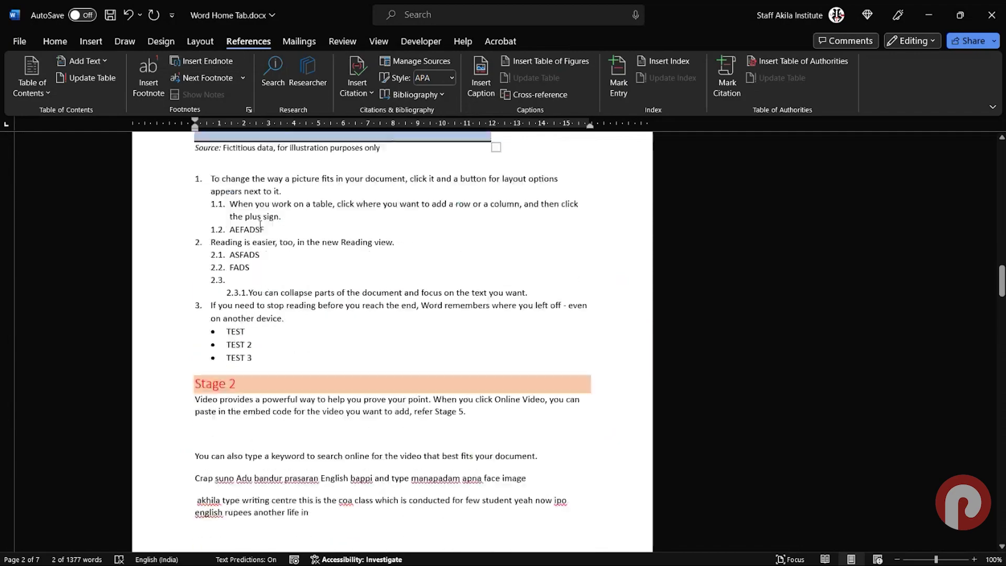
left_click_drag(205, 384, 235, 391)
scroll(234, 390, "up", 3)
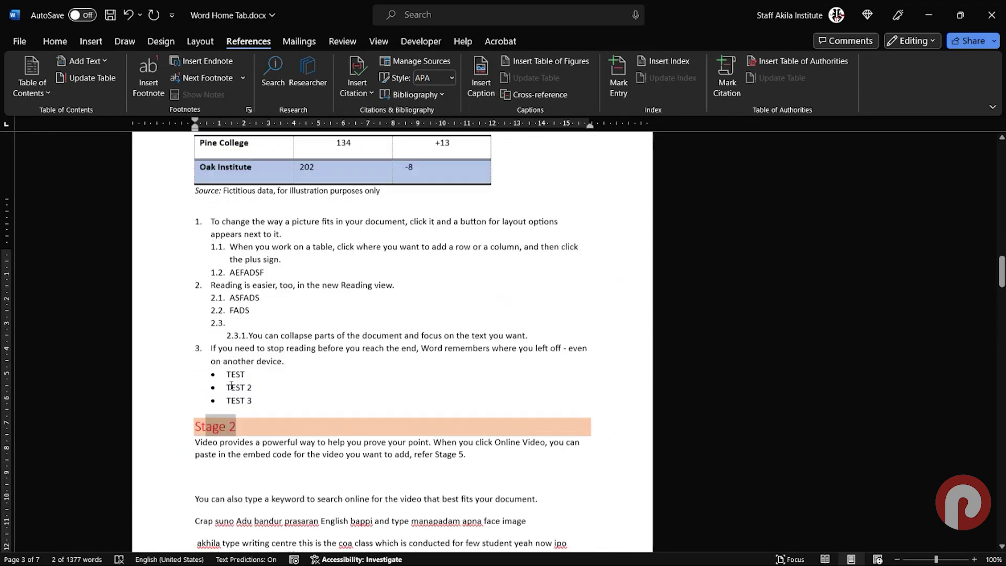
scroll(233, 388, "up", 5)
scroll(232, 387, "up", 4)
scroll(231, 385, "up", 1)
scroll(231, 385, "up", 2)
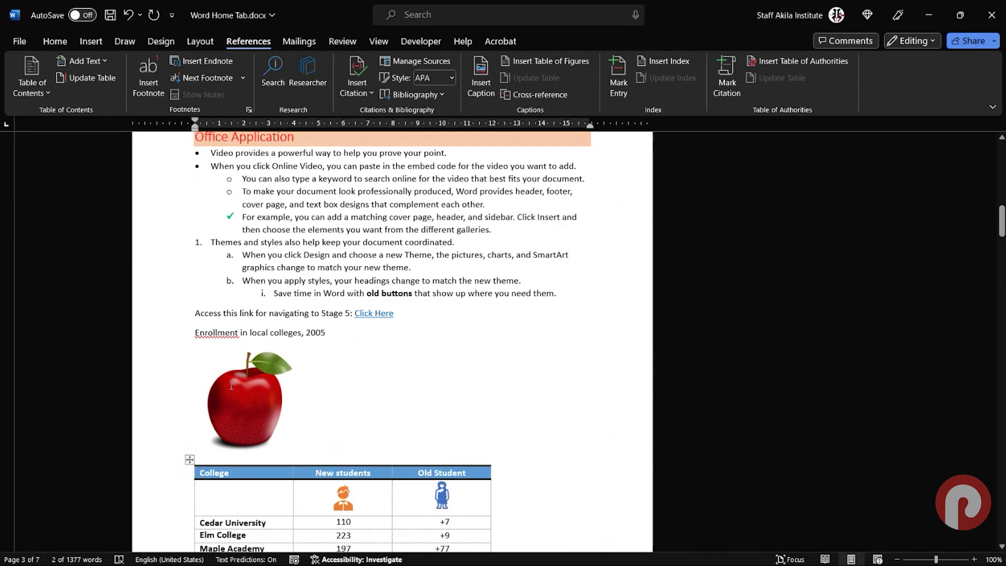
scroll(241, 387, "up", 8)
scroll(249, 389, "down", 2)
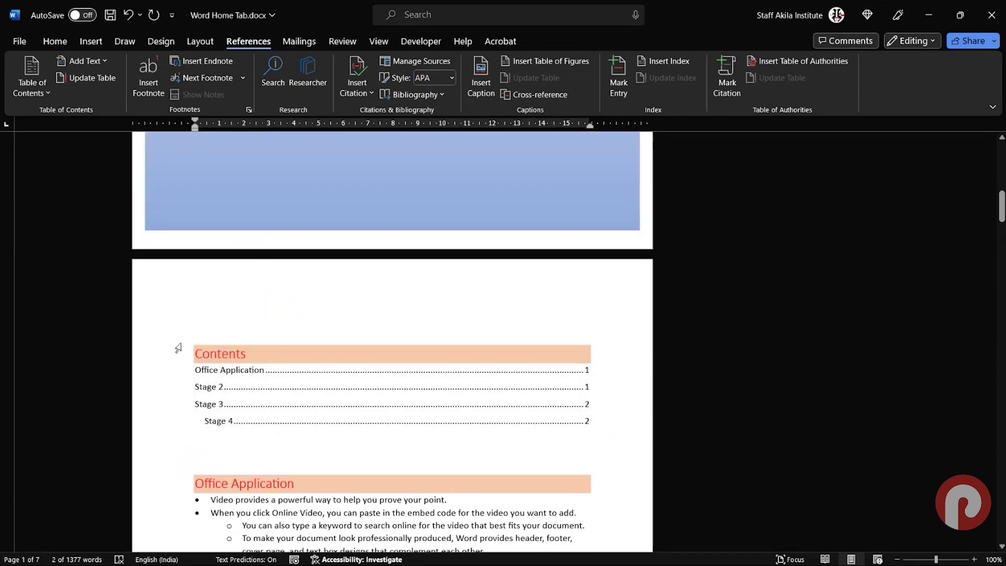
- Delete the existing table of contents entries and its empty contents box
left_click_drag(180, 347, 203, 407)
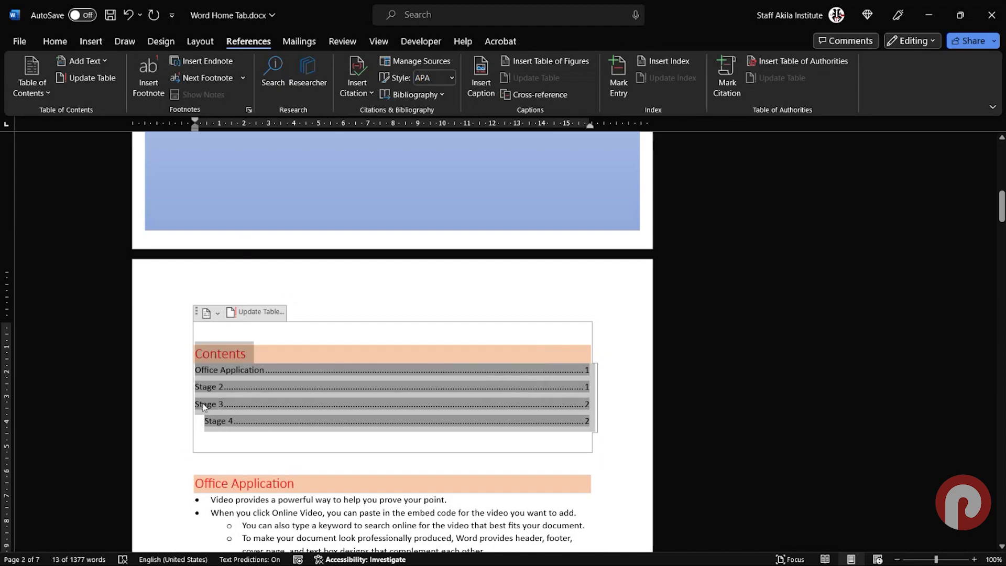
key("Delete")
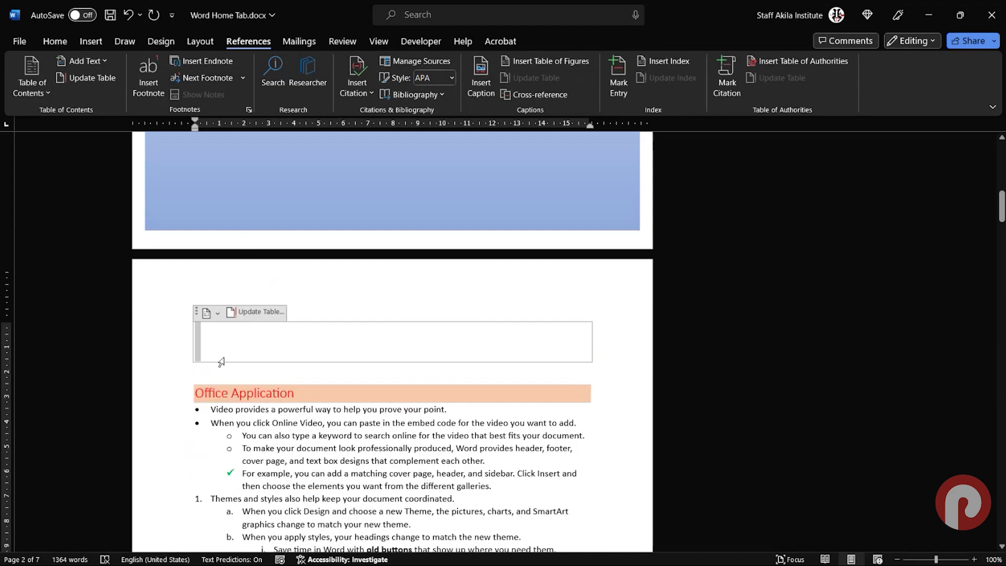
key("Delete")
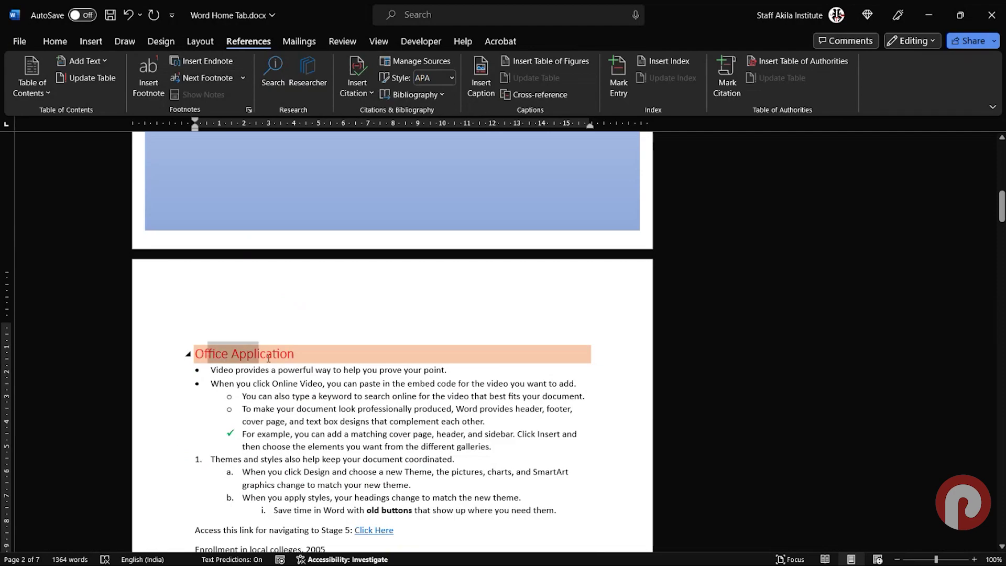
- Place the cursor above the Office Application heading and show the table-of-contents styles
left_click_drag(207, 354, 294, 355)
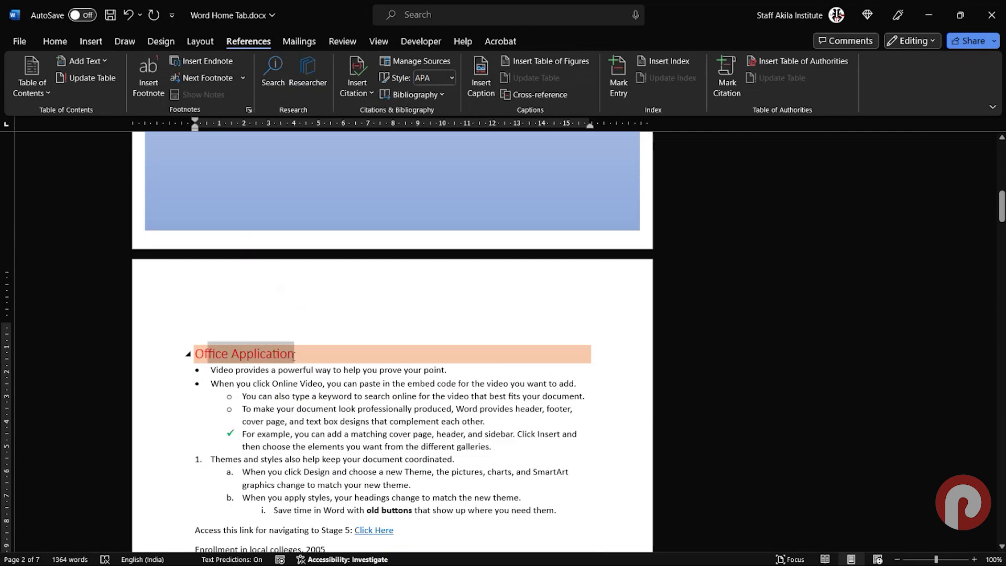
left_click(278, 383)
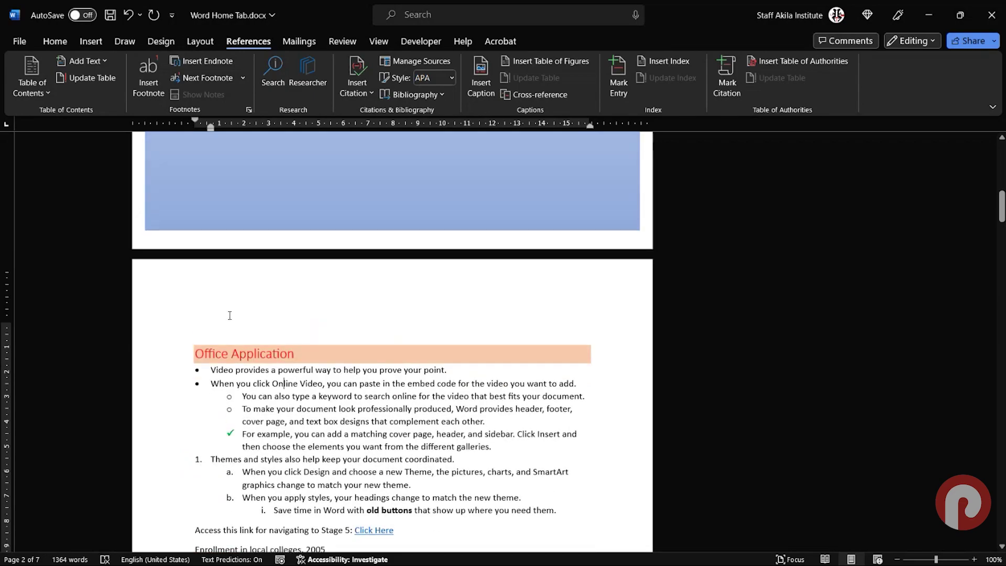
left_click(196, 321)
left_click(45, 90)
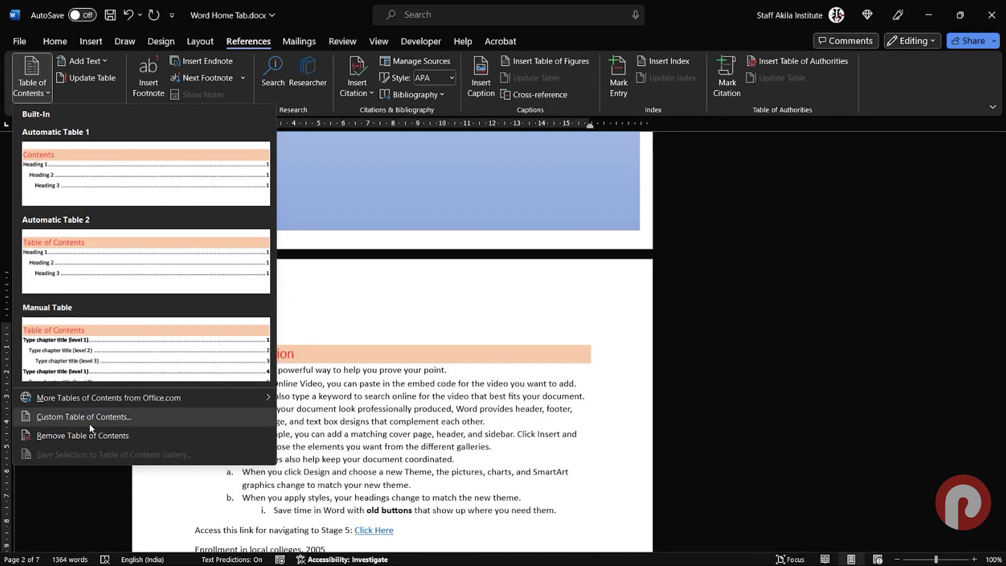
- Insert a custom table of contents listing Office Application and Stages 2–5 with page numbers
key("Escape")
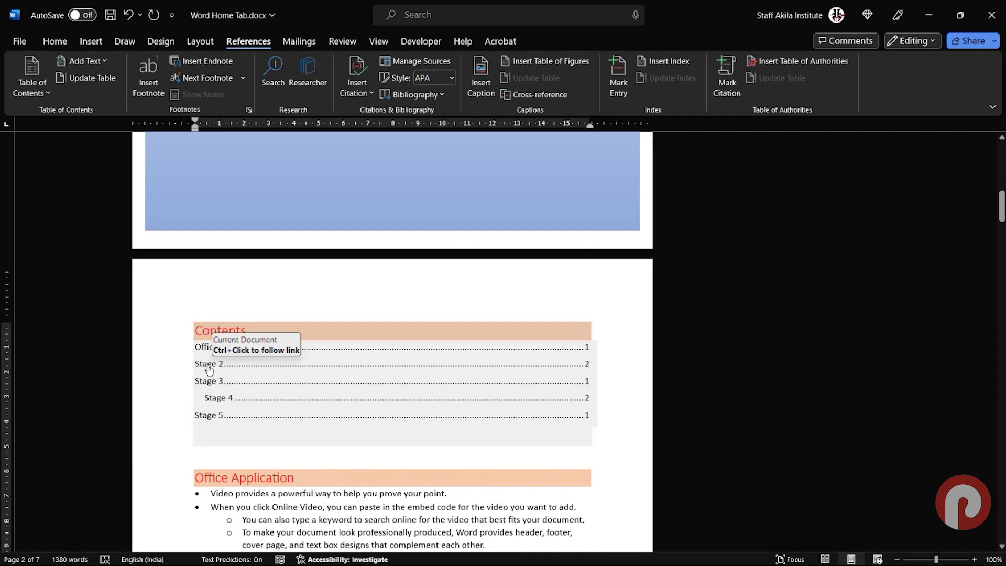
- Follow the Stage 5 contents link to page 7, then return to the document start
left_click(207, 417, "ctrl")
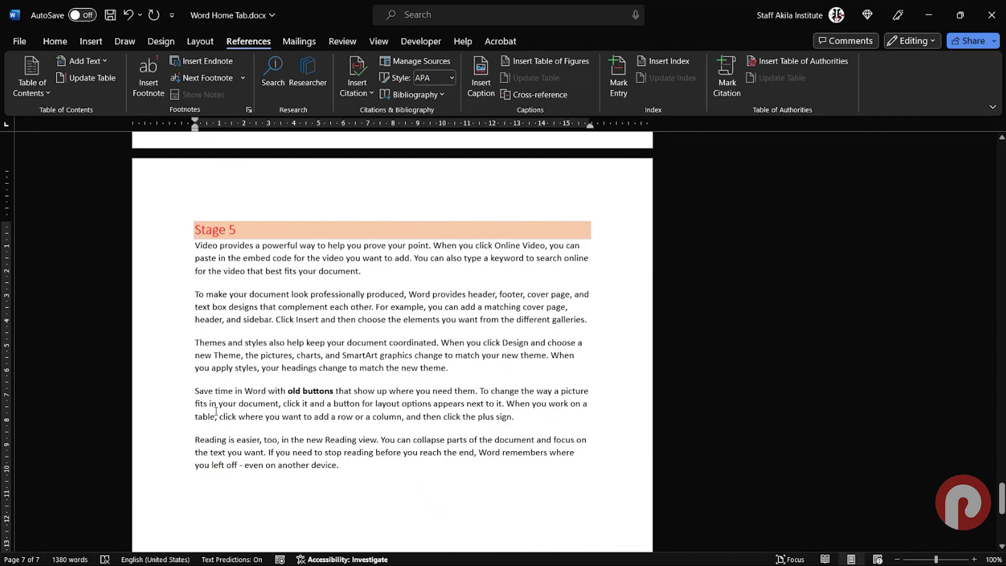
key("ctrl+Home")
scroll(216, 410, "down", 3)
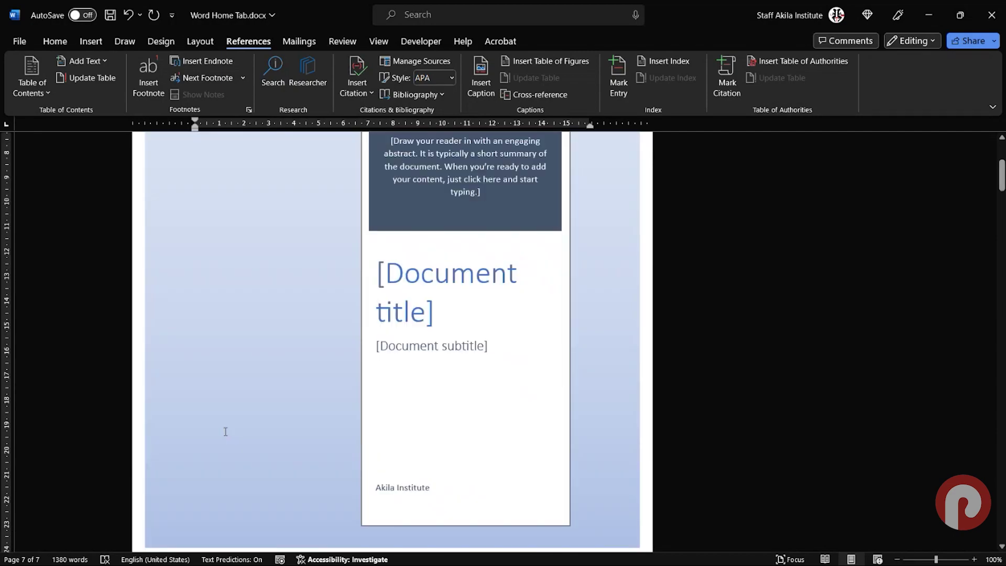
scroll(225, 431, "down", 3)
scroll(227, 437, "down", 5)
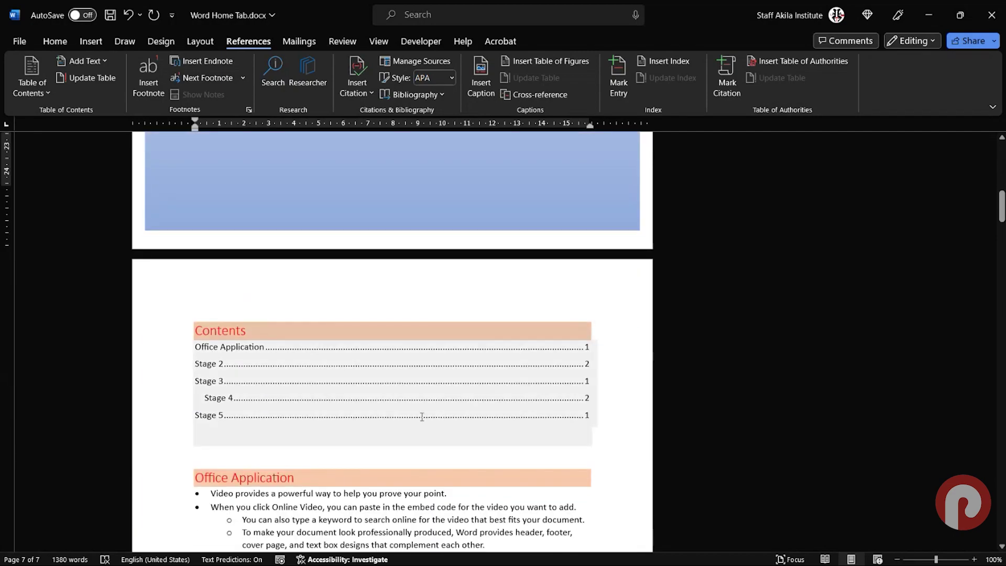
- Update the entire Contents table so Stage 2 shows page 2
left_click(585, 372)
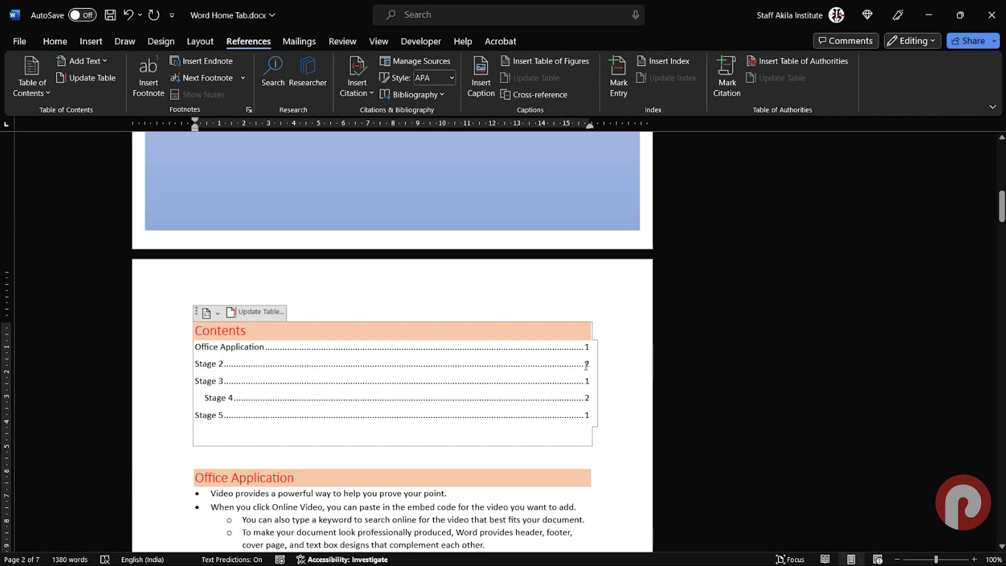
left_click_drag(582, 373, 586, 381)
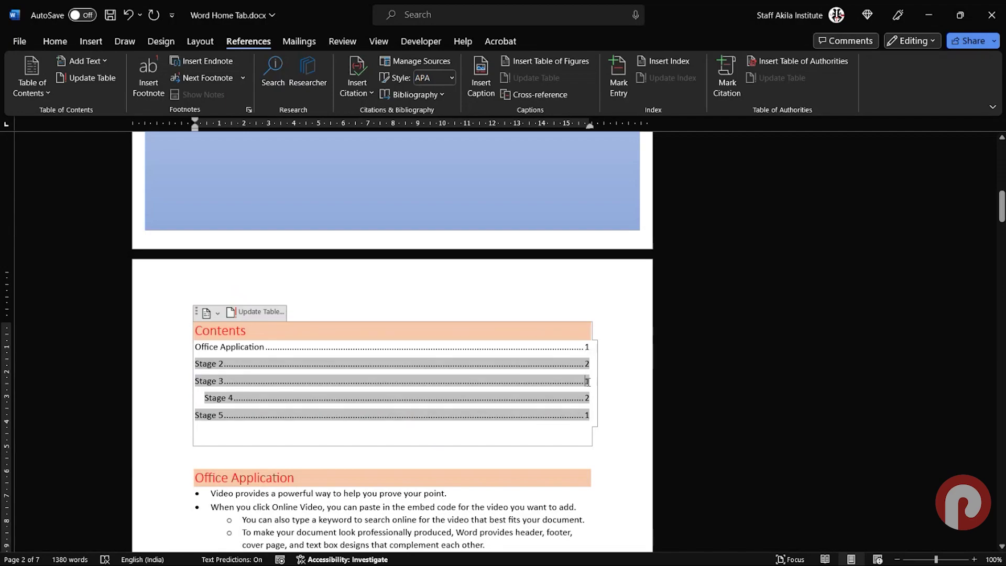
right_click(565, 385)
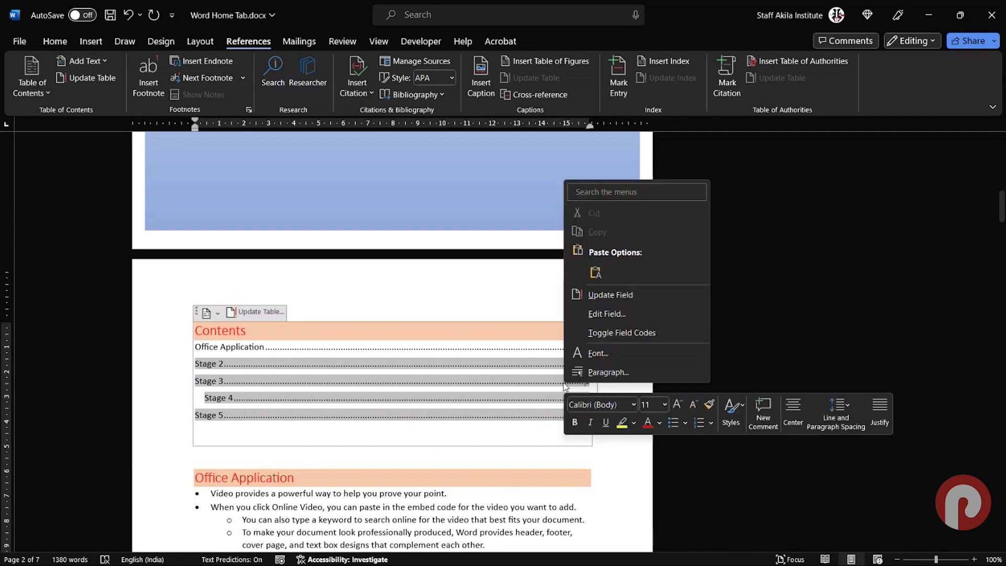
left_click(587, 296)
left_click(455, 288)
left_click(510, 308)
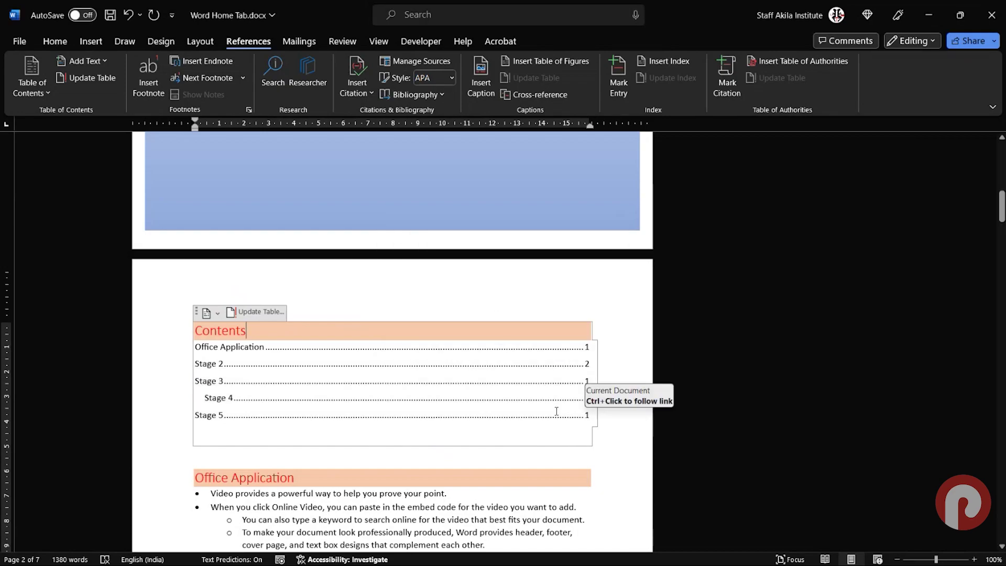
scroll(235, 433, "down", 1)
scroll(249, 426, "down", 2)
scroll(248, 425, "down", 9)
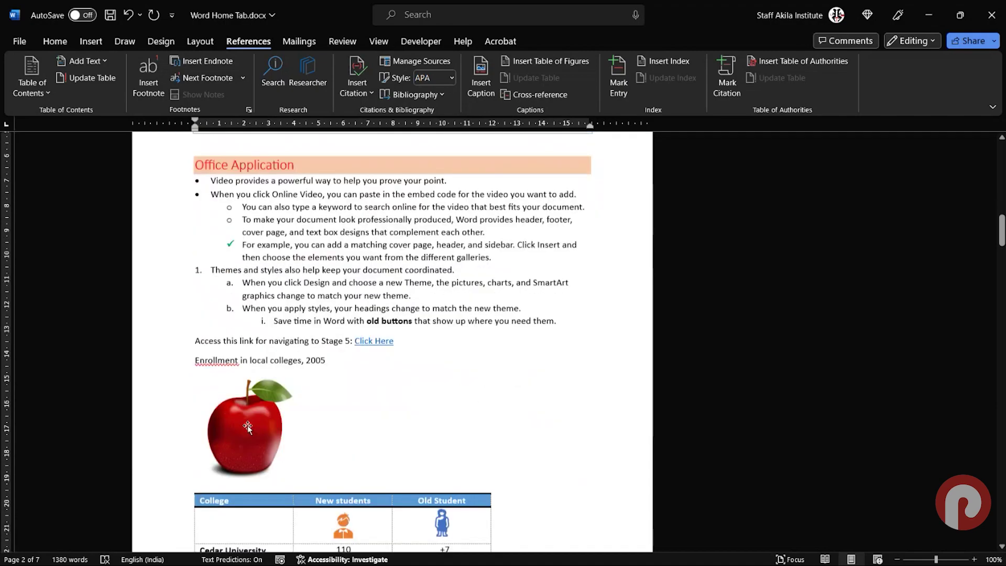
left_click(46, 93)
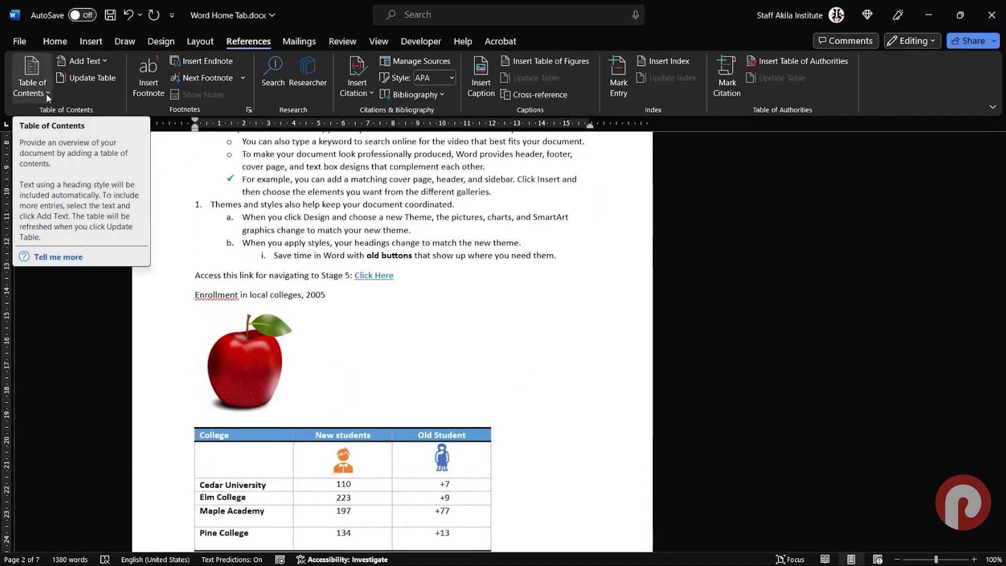
left_click(46, 93)
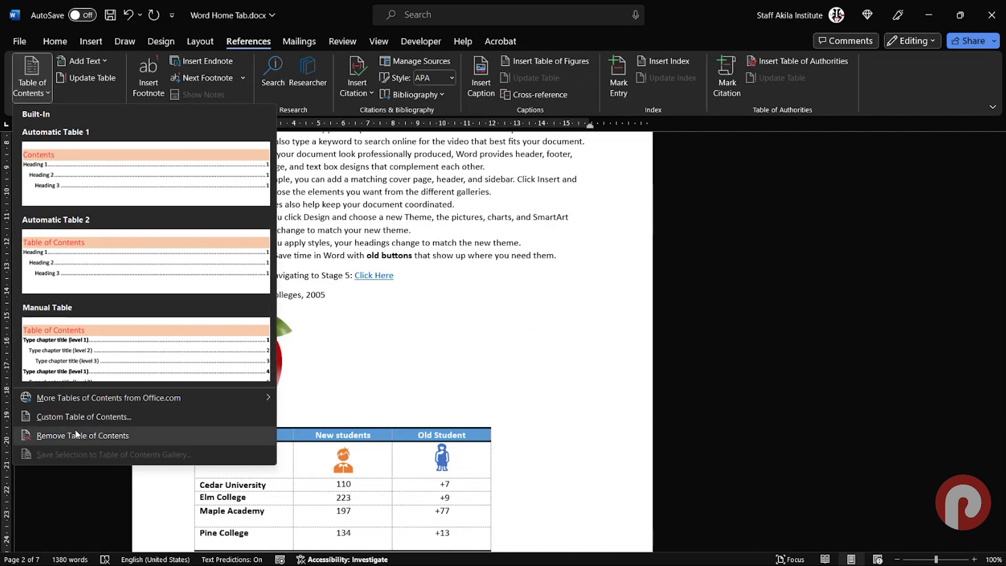
left_click(346, 228)
scroll(345, 228, "up", 3)
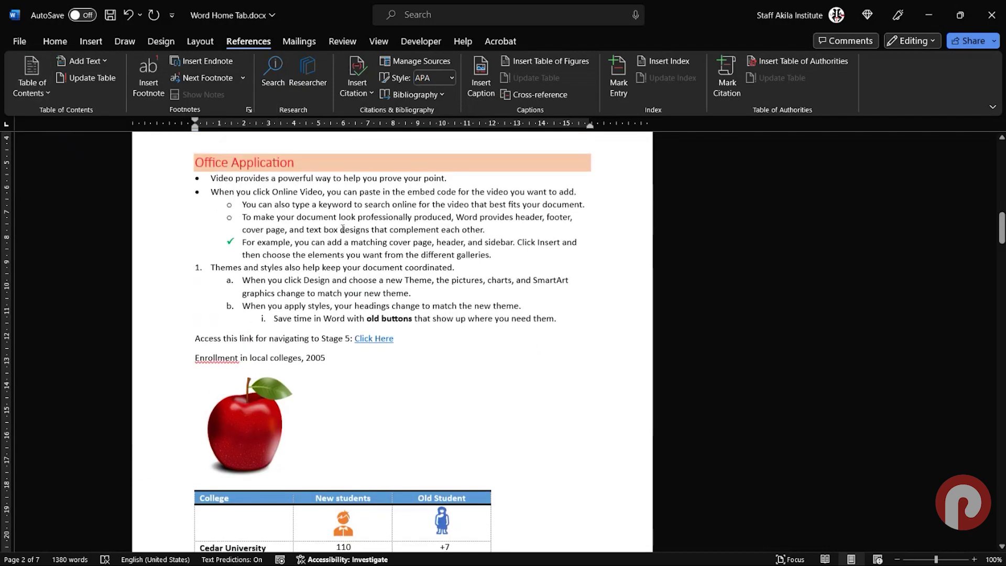
scroll(343, 229, "up", 2)
scroll(343, 229, "up", 2)
right_click(334, 239)
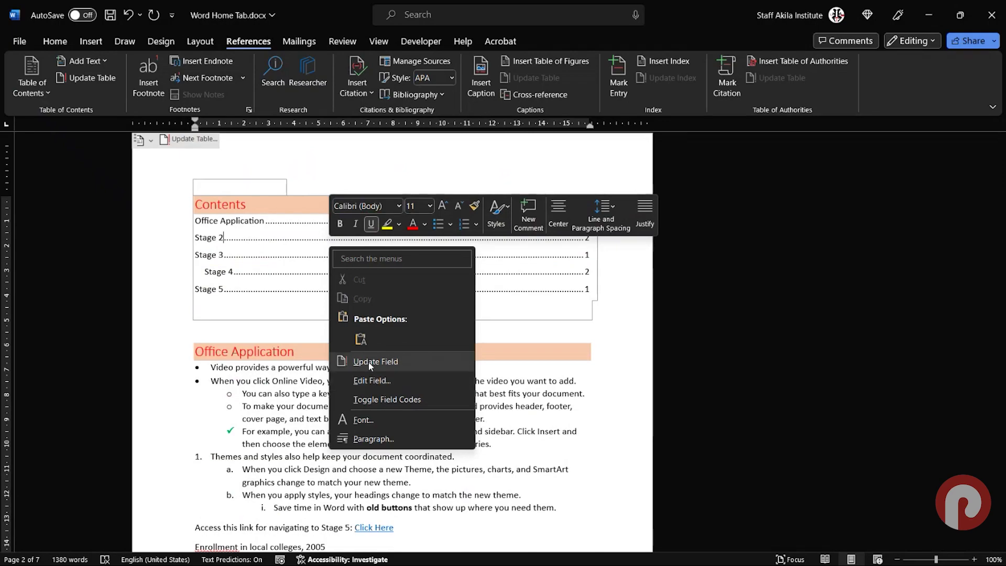
left_click(228, 272)
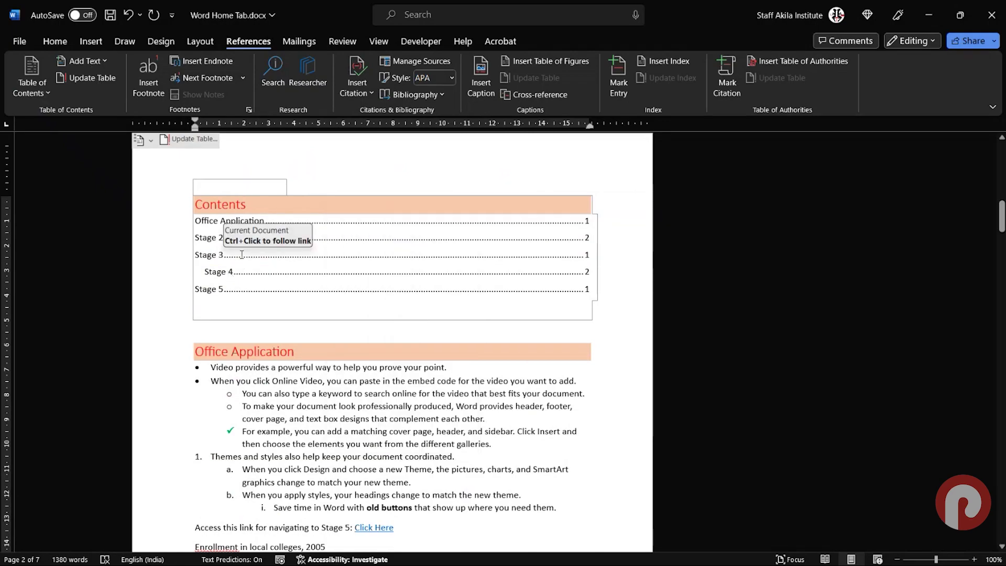
mouse_move(219, 204)
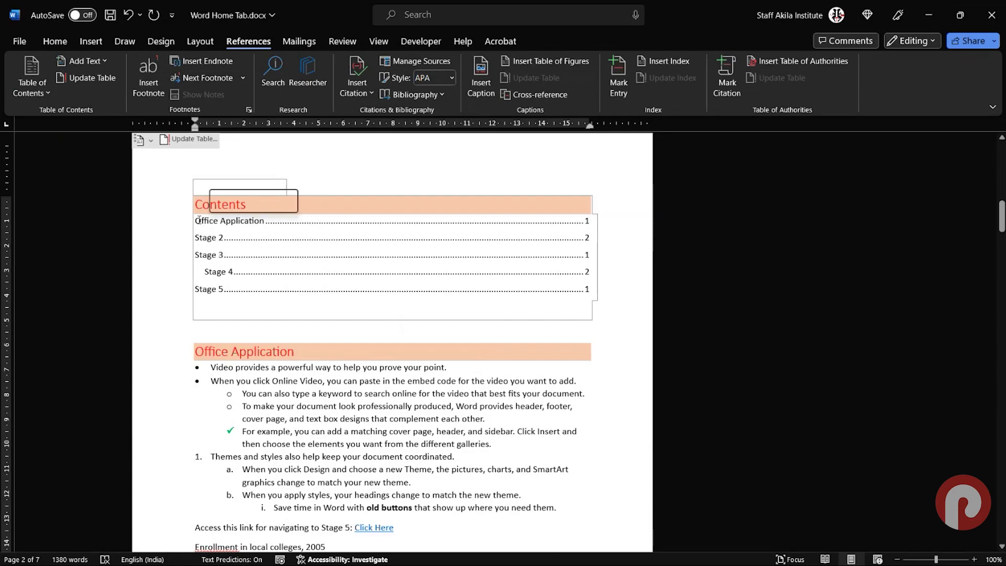
left_click_drag(209, 220, 223, 281)
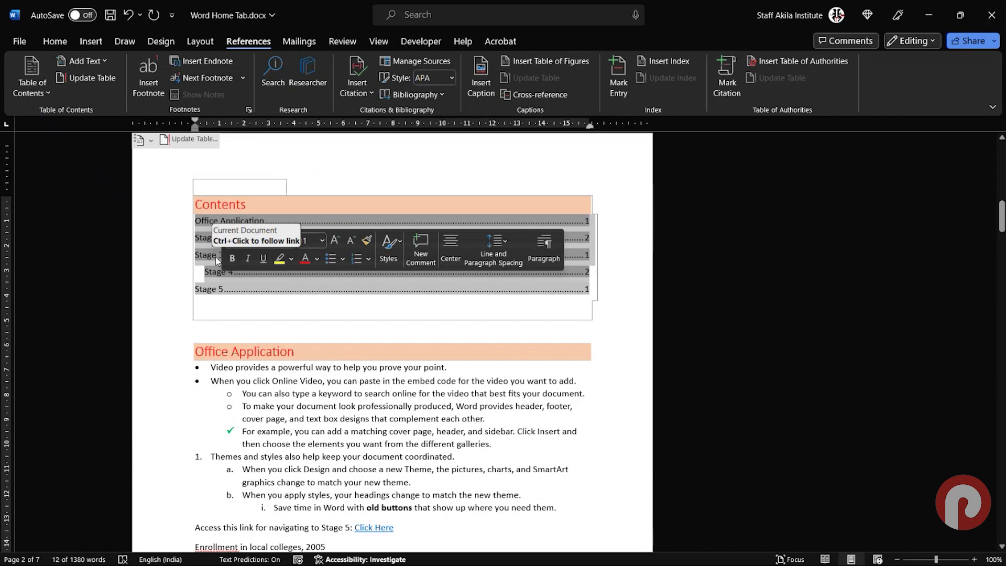
left_click(340, 385)
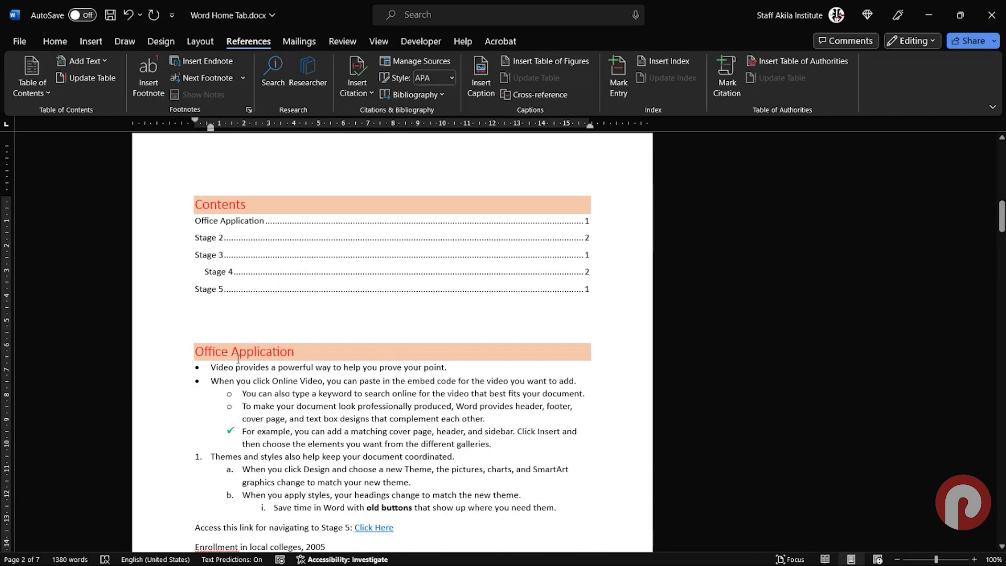
- Scroll through the Stage sections down to the last page of the document
scroll(239, 311, "down", 1)
scroll(239, 312, "down", 7)
scroll(219, 419, "down", 5)
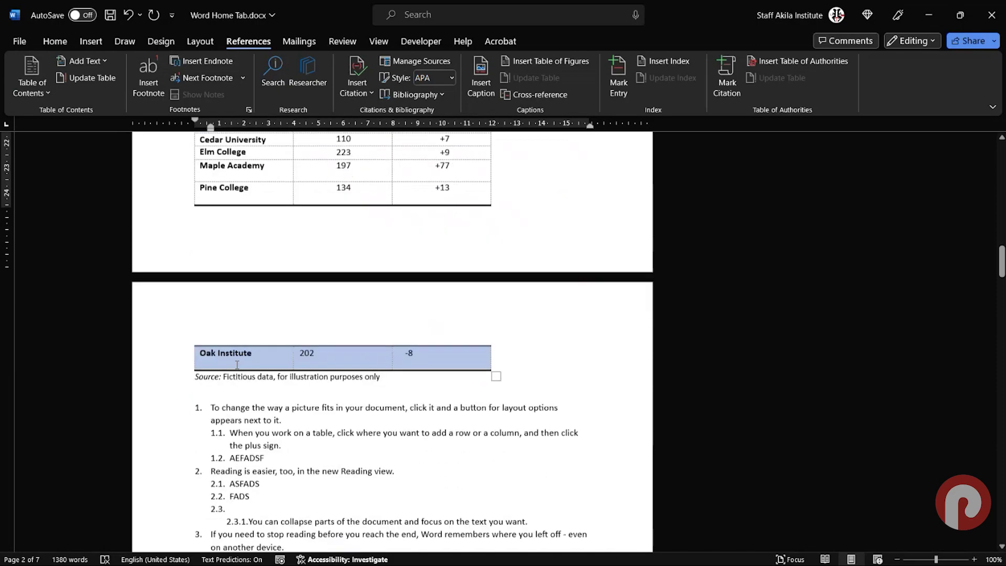
scroll(192, 539, "down", 2)
scroll(192, 538, "down", 4)
scroll(192, 539, "down", 2)
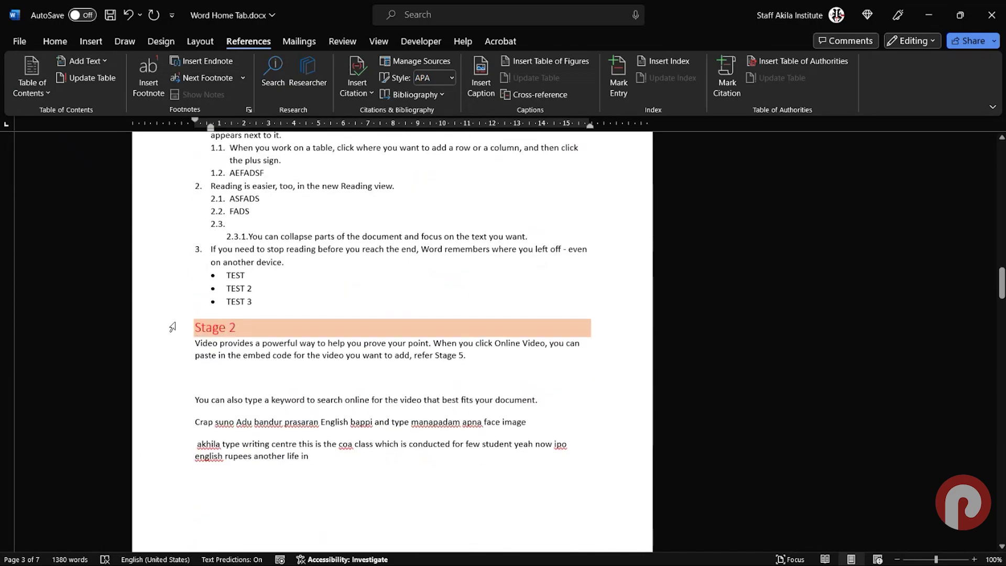
left_click_drag(168, 322, 209, 458)
scroll(210, 458, "down", 4)
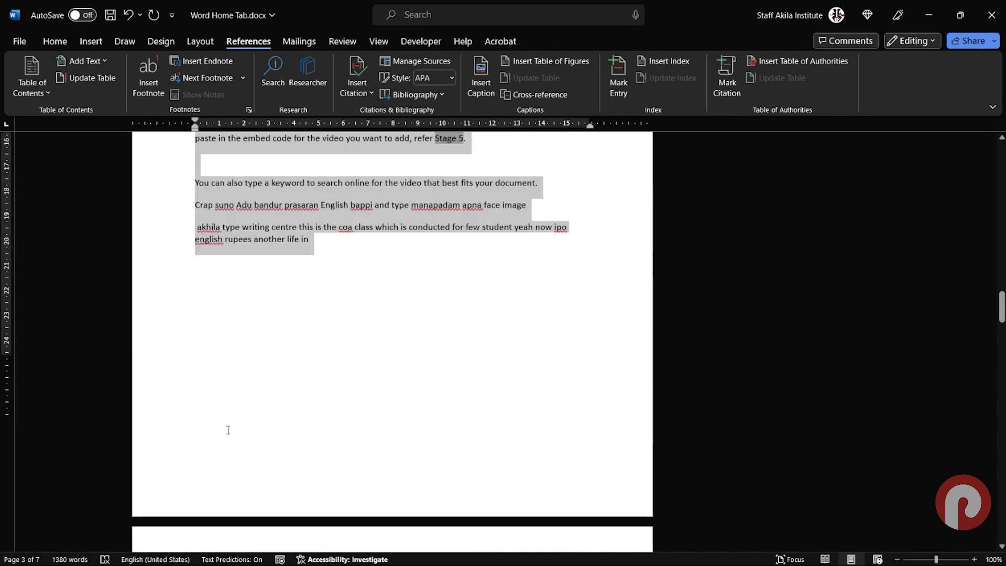
scroll(226, 425, "down", 5)
scroll(228, 428, "down", 1)
scroll(229, 398, "down", 4)
left_click(231, 380)
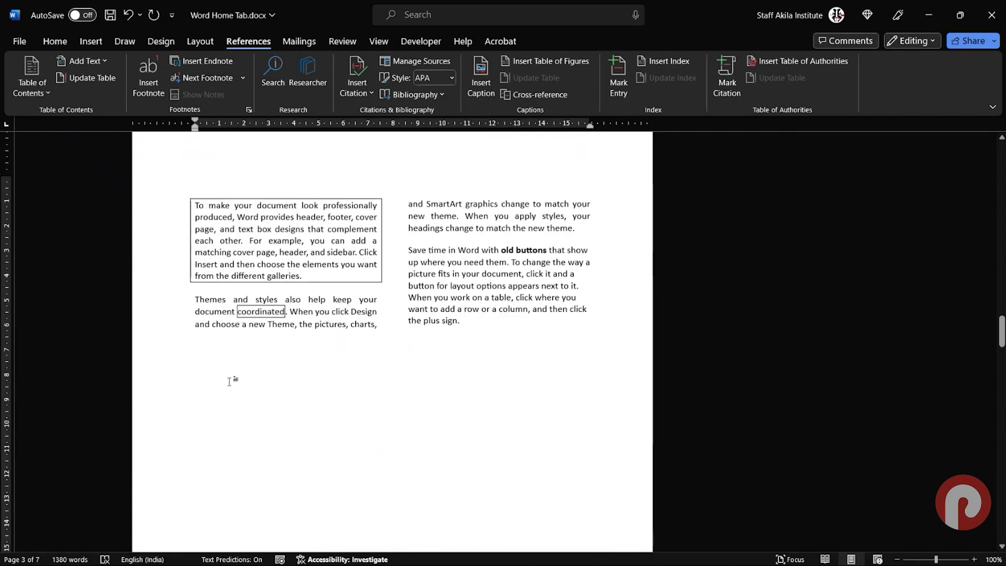
scroll(364, 388, "down", 3)
scroll(321, 389, "down", 3)
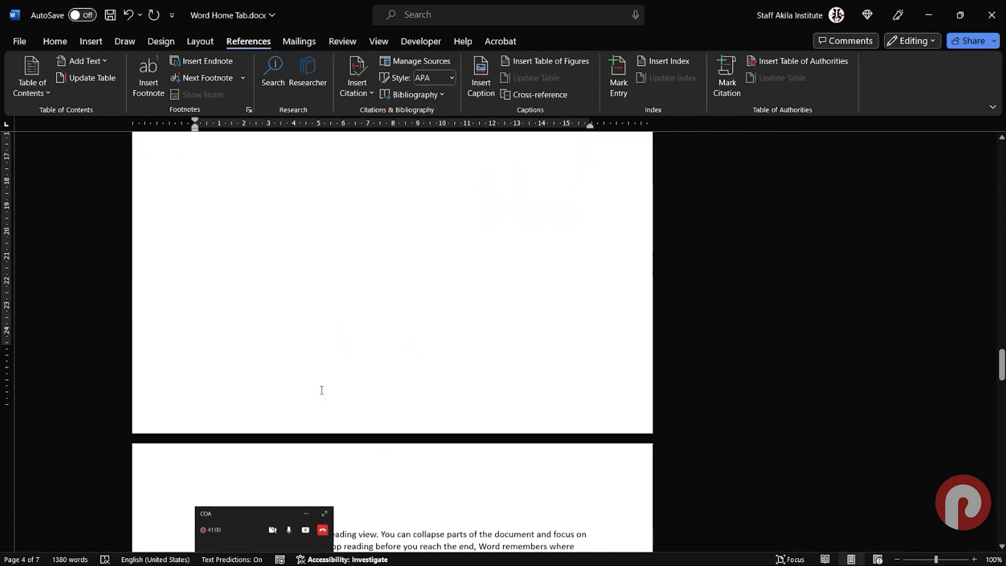
scroll(256, 422, "down", 4)
scroll(256, 422, "down", 1)
scroll(256, 422, "down", 3)
scroll(256, 424, "down", 4)
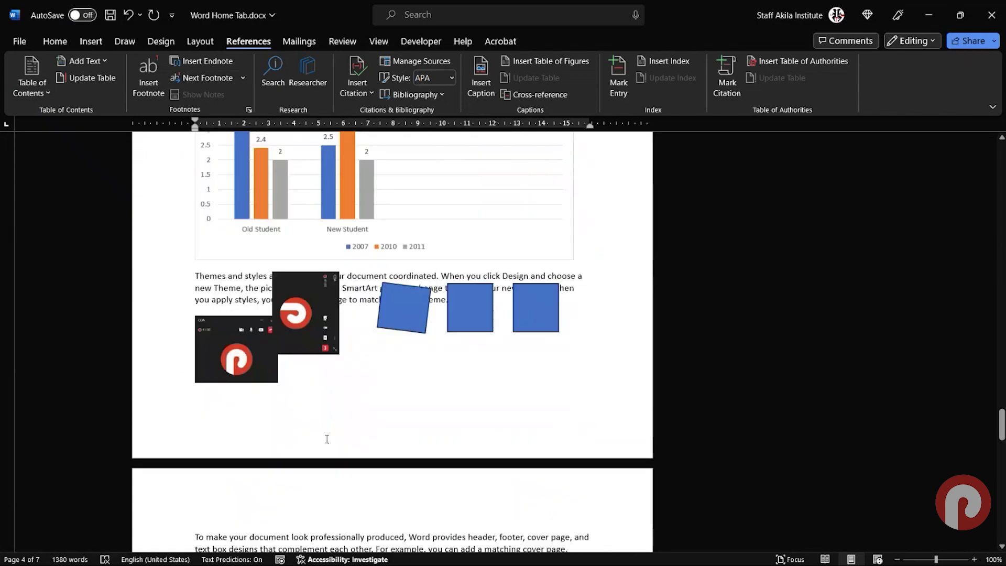
scroll(256, 438, "down", 2)
scroll(257, 437, "down", 6)
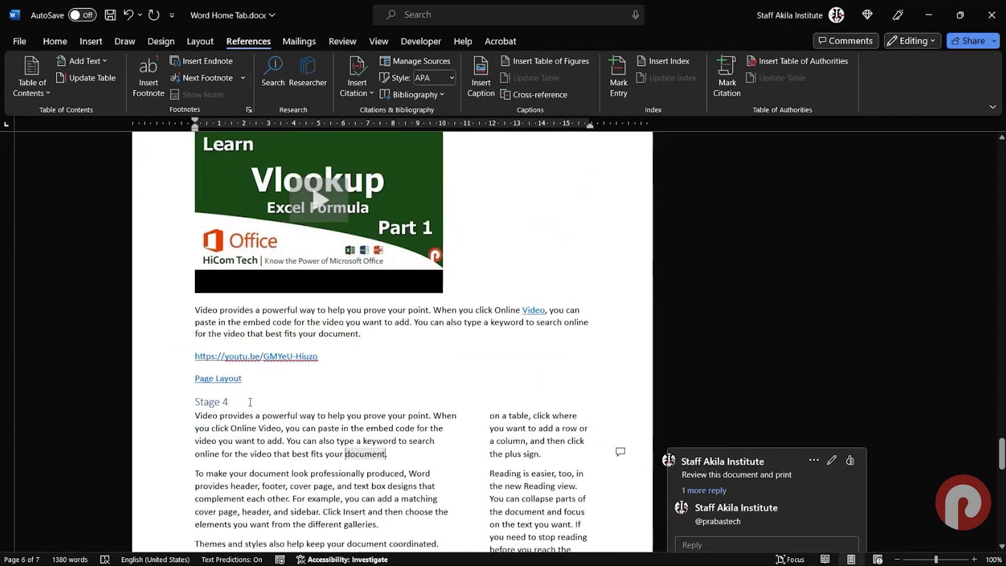
scroll(250, 407, "down", 6)
- Paste a copy of the Stage 5 section at the end of the document
key("ctrl+End")
key("Return")
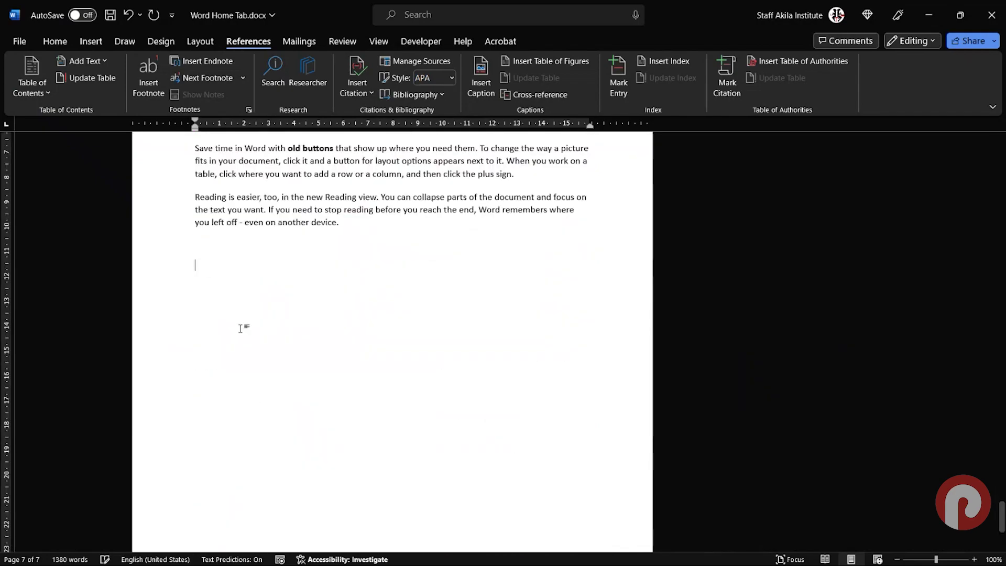
type("https://teams.microsoft.com/l/meetup-join/19%3ameeting_Yzc5OGQxZjYtNjlhOC00NGQxLWJlMGQtN2Y3ZWRjZDk0Njhm%40thread.v2/0?context=%7b%22Tid%22%3a%22748c707f-58b4-4da3-961d-4778ab7f3e27%22%2c%22Oid%22%3a%22f1b11e4b-3d59-4115-a9d5-c021901a91c6%22%7d")
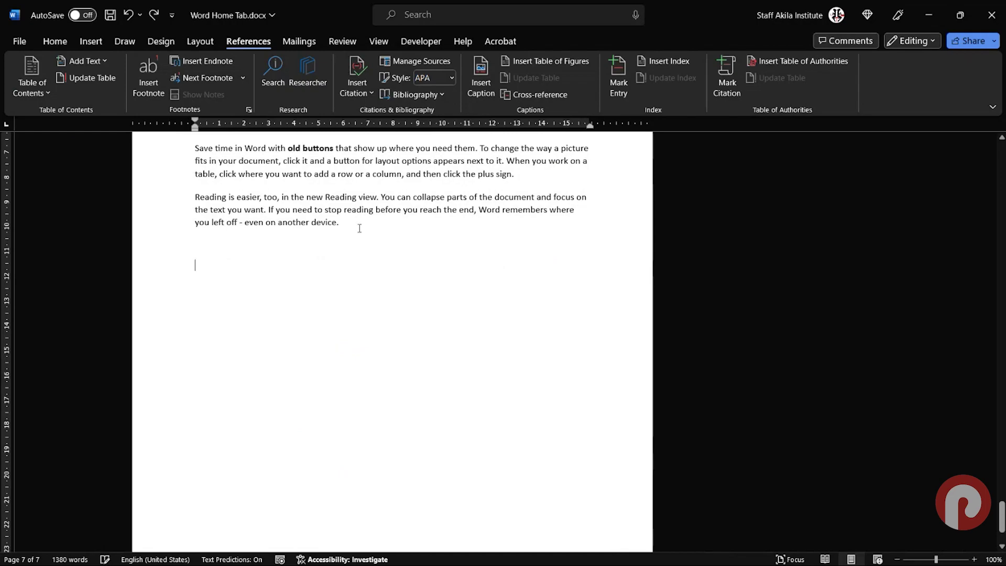
key("BackSpace")
key("BackSpace")
scroll(360, 227, "up", 4)
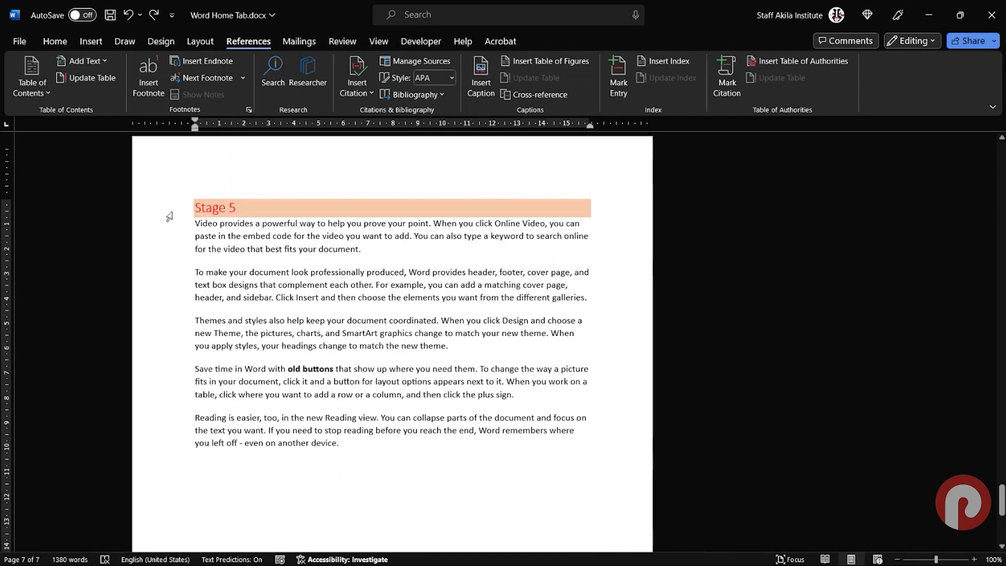
left_click(166, 212, "shift")
left_click(211, 485)
type("Stage 5 Video provides a powerful way to help you prove your point. When you click Online Video, you can paste in the embed code for the video you want to add. You can also type a keyword to search online for the video that best fits your document. To make your document look professionally produced, Word provides header, footer, cover page, and text box designs that complement each other. For example, you can add a matching cover page, header, and sidebar. Click Insert and then choose the elements you want from the different galleries. Themes and styles also help keep your document coordinated. When you click Design and choose a new Theme, the pictures, charts, and SmartArt graphics change to match your new theme. When you apply styles, your headings change to match the new theme. Save time in Word with old buttons that show up where you need them. To change the way a picture fits in your document, click it and a button for layout options appears next to it. When you work on a table, click where you want to add a row or a column, and then click the plus sign. Reading is easier, too, in the new Reading view. You can collapse parts of the document and focus on the text you want. If you need to stop reading before you reach the end, Word remembers where you left off - even on another device.")
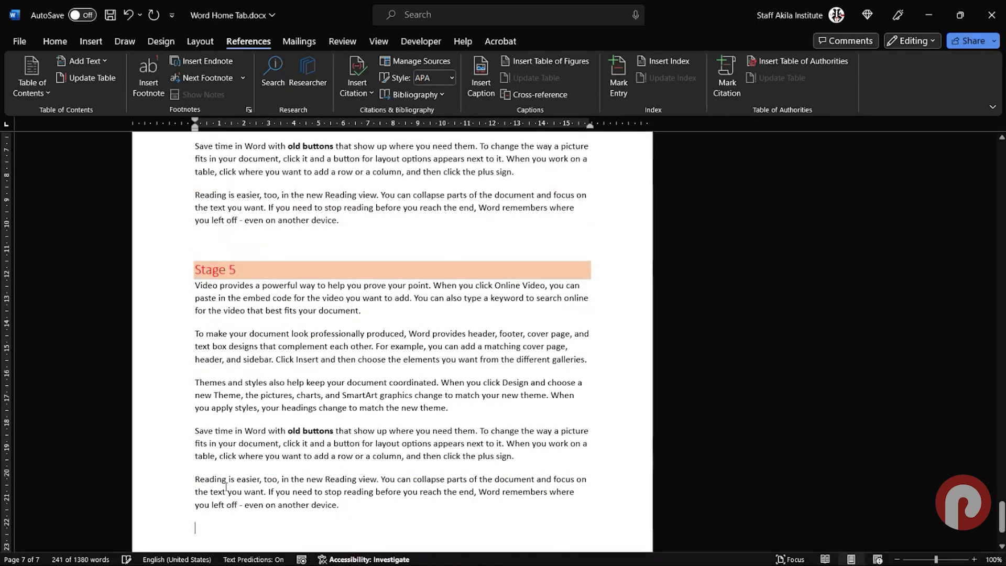
- Rename the copied Stage 5 heading to Conclusion
double_click(231, 270)
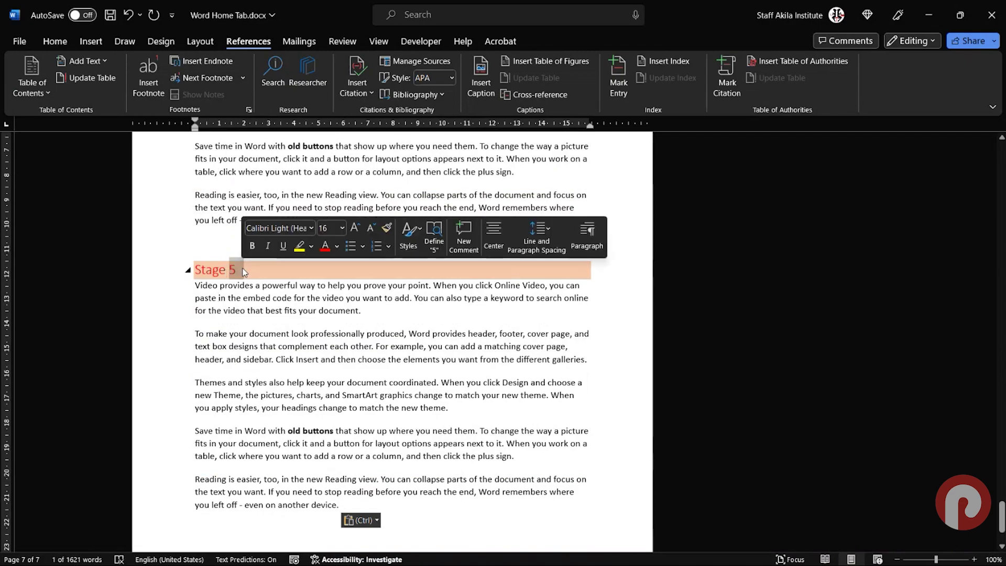
key("BackSpace")
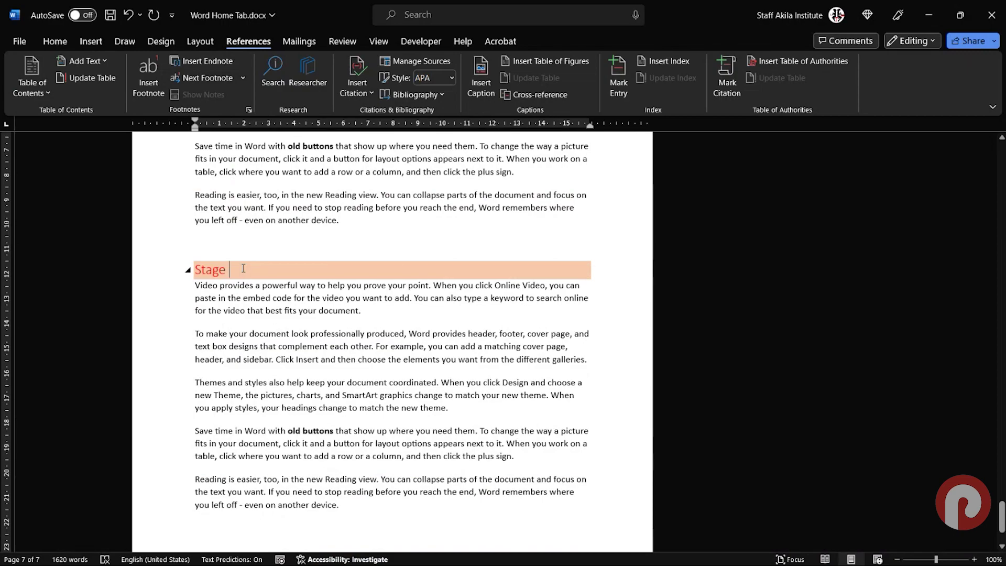
key("ctrl+BackSpace")
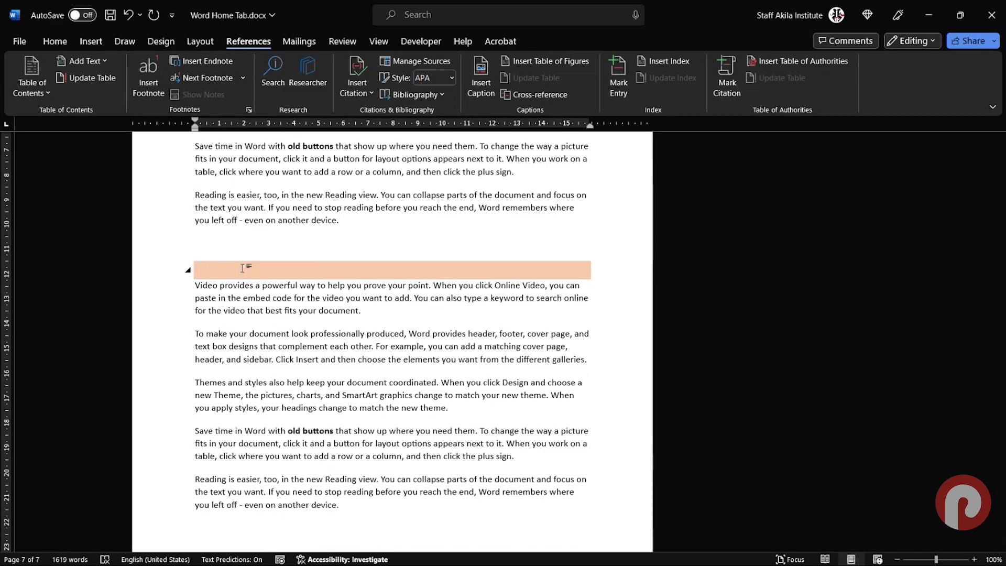
type("Conclusion")
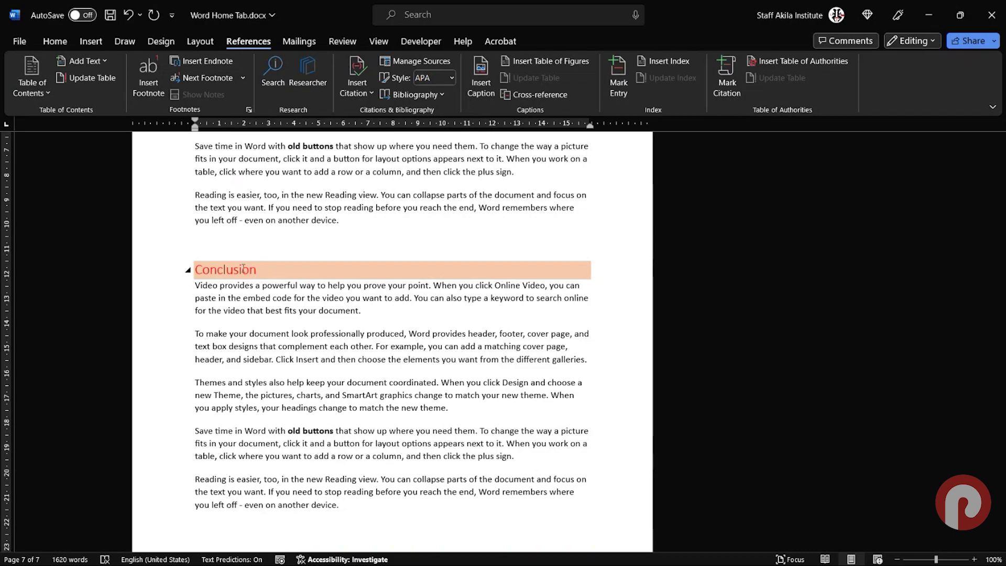
scroll(243, 267, "up", 1)
- Update the entire table of contents so it lists Conclusion on page 1 after Stage 5
scroll(258, 278, "up", 2)
scroll(257, 277, "up", 20)
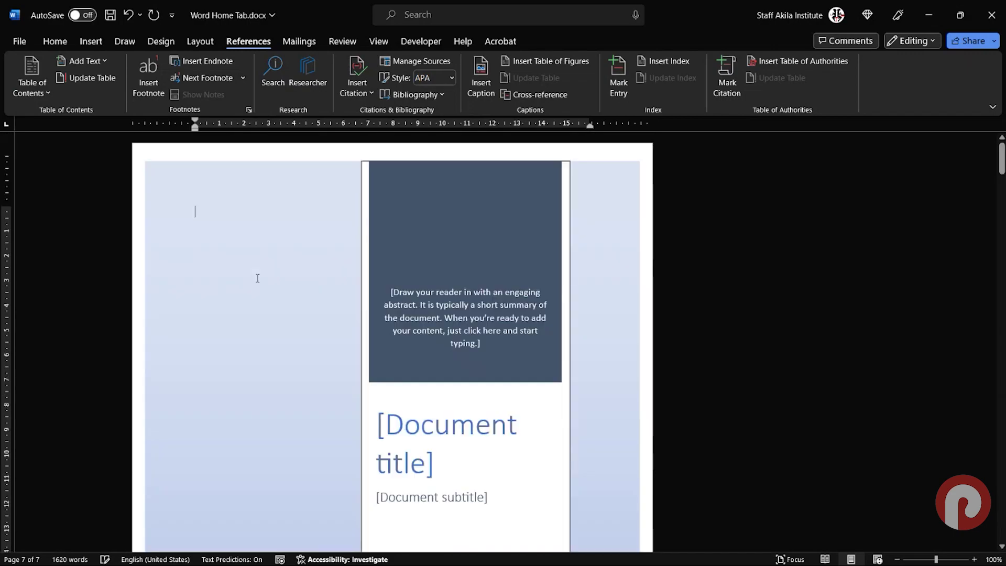
scroll(260, 280, "down", 4)
scroll(316, 359, "down", 5)
scroll(331, 361, "down", 3)
scroll(331, 360, "down", 5)
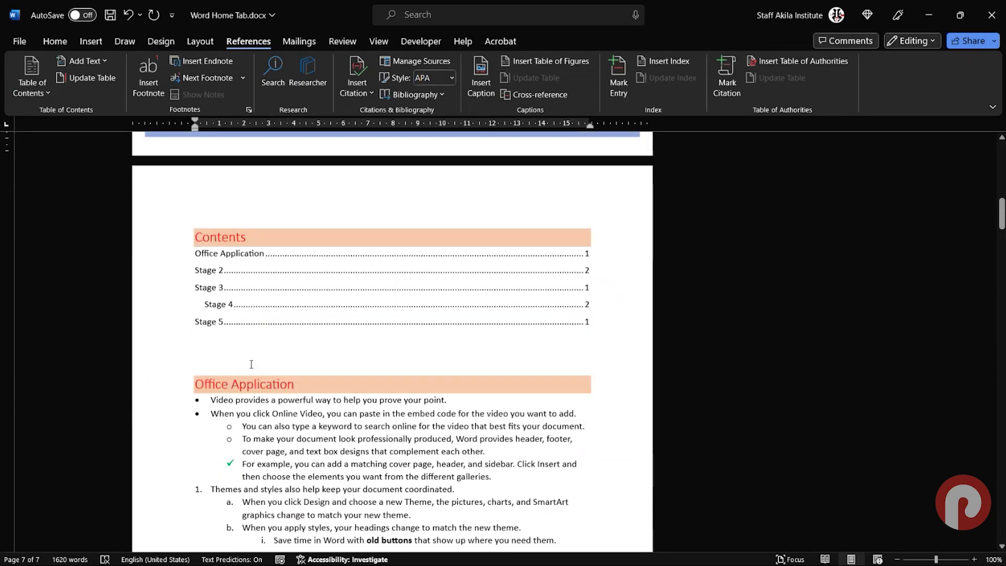
left_click(214, 277)
right_click(224, 288)
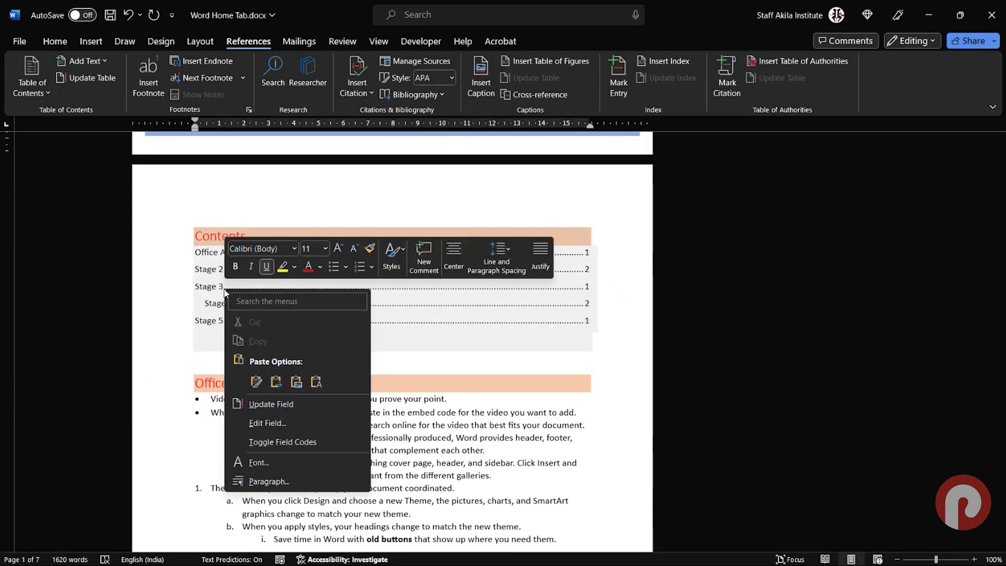
left_click(271, 404)
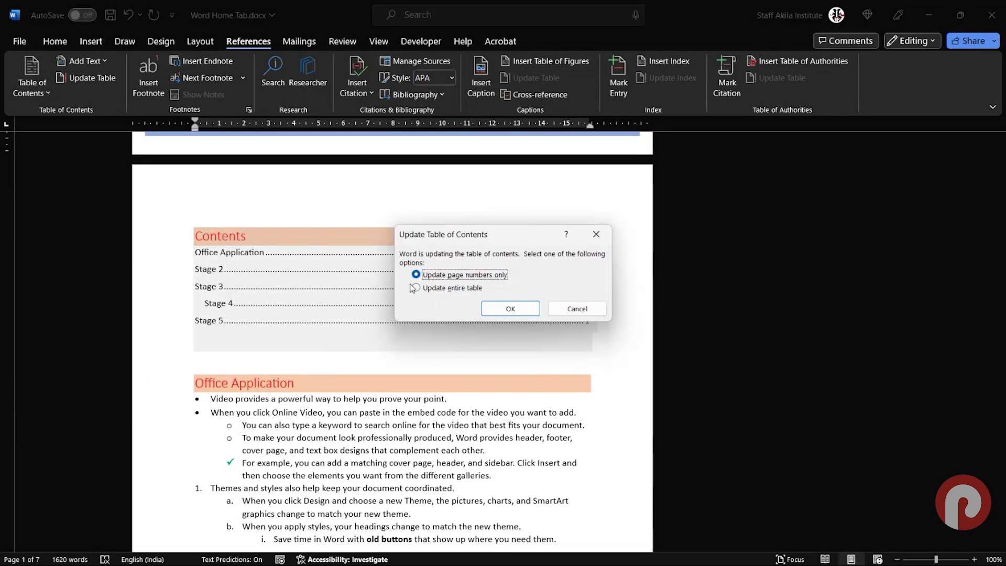
left_click(415, 288)
left_click(495, 309)
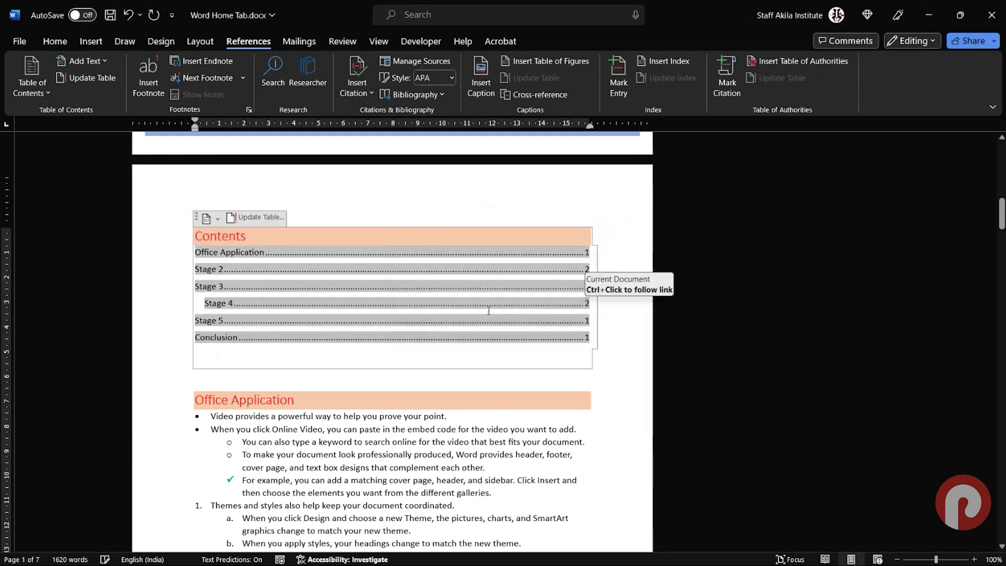
left_click(299, 408)
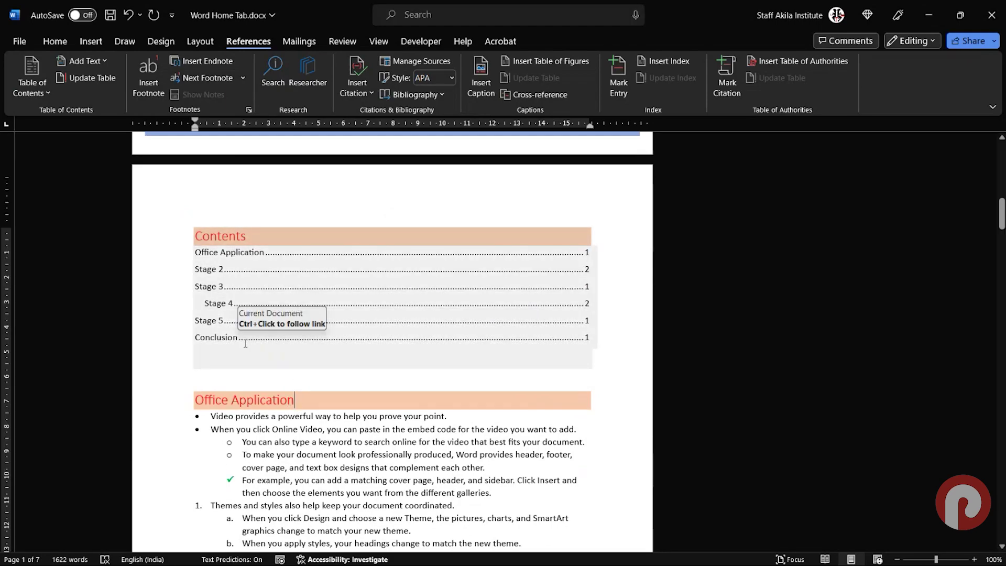
scroll(445, 374, "down", 4)
scroll(445, 373, "down", 6)
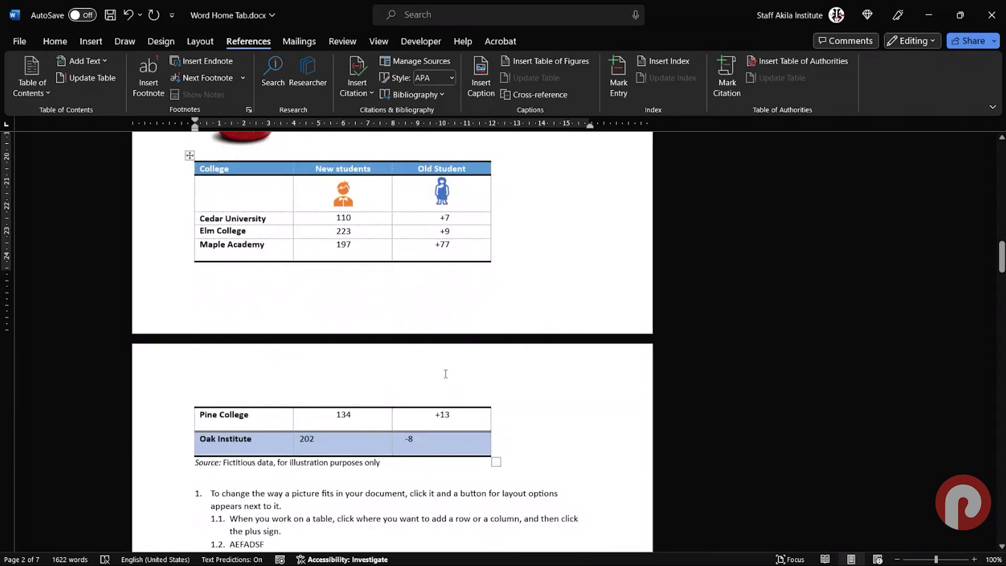
scroll(446, 373, "down", 2)
scroll(445, 376, "up", 4)
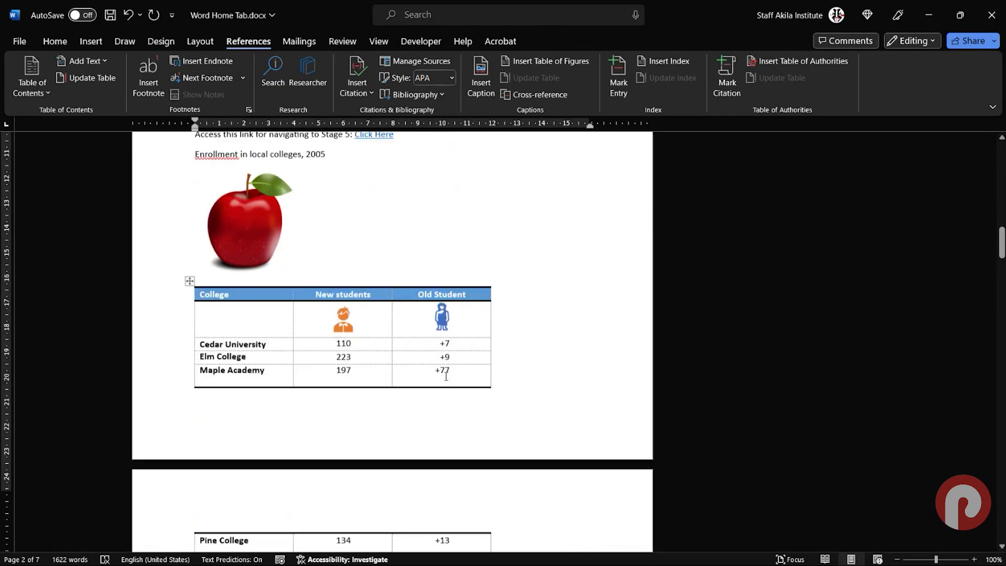
scroll(446, 376, "up", 8)
scroll(446, 376, "up", 6)
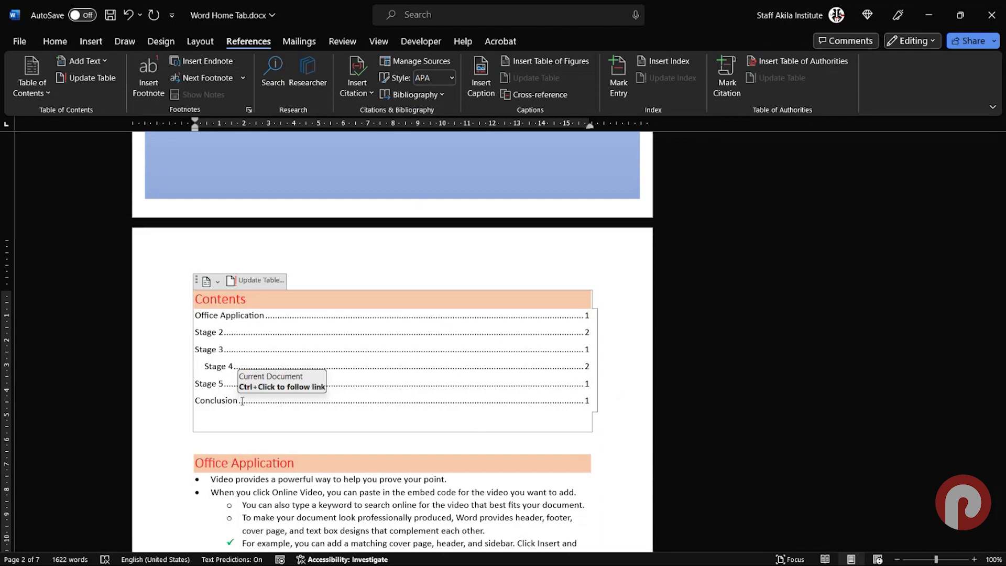
left_click(263, 391)
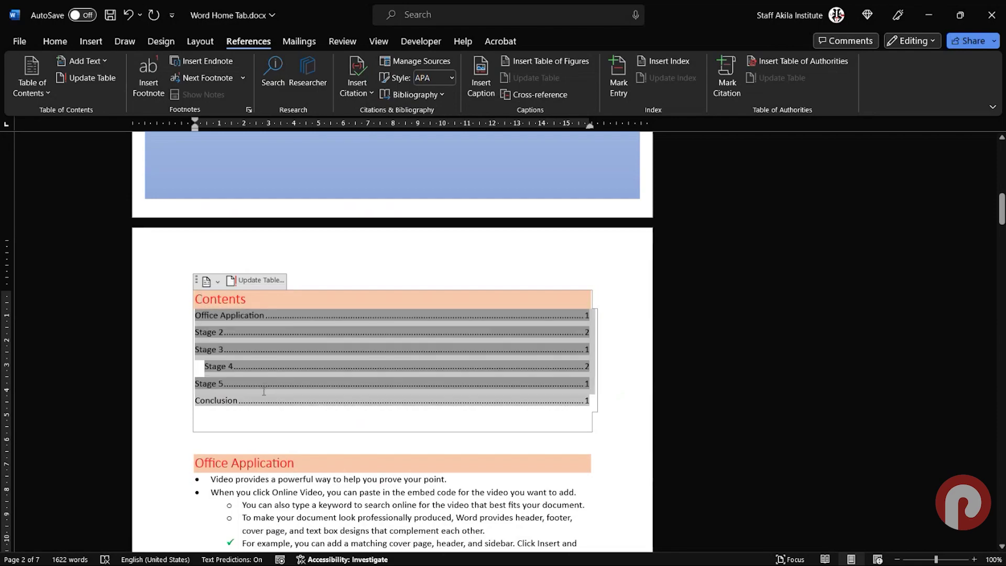
left_click_drag(211, 463, 261, 469)
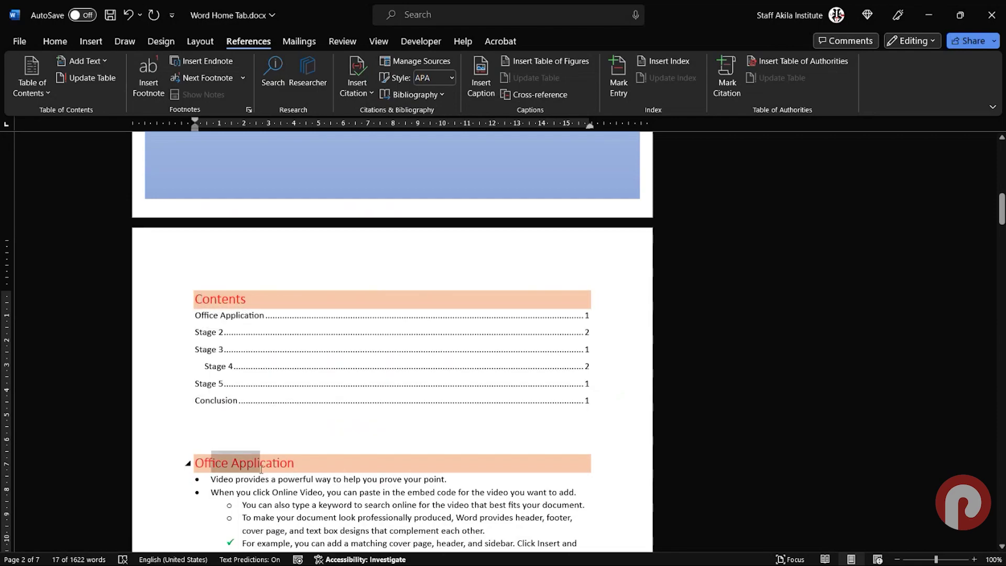
left_click(178, 339)
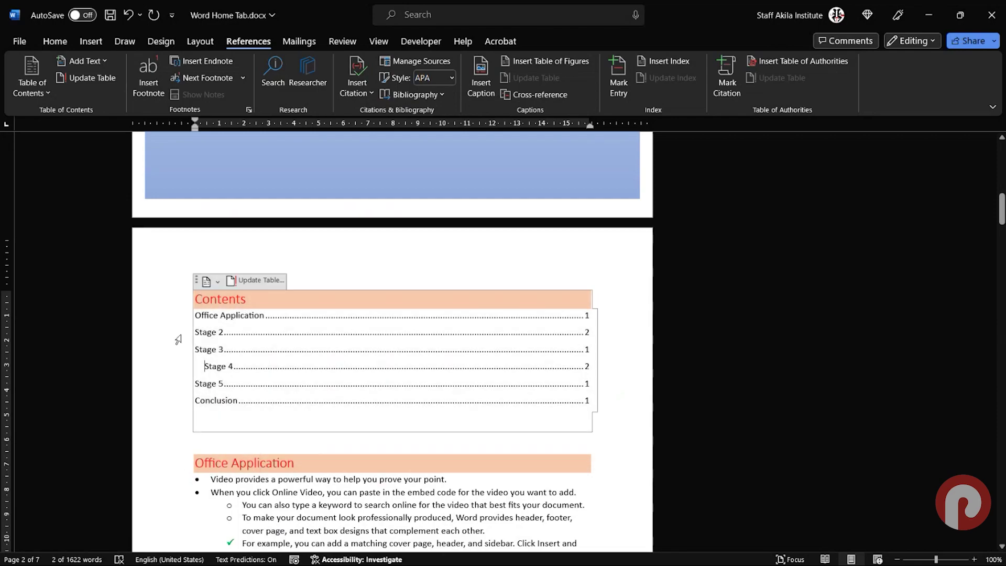
left_click(45, 92)
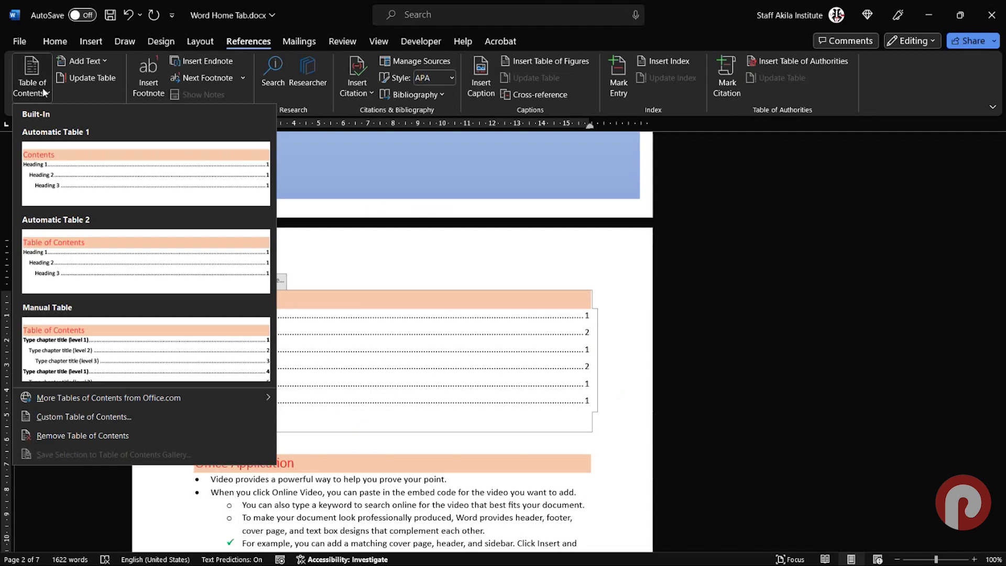
left_click(70, 98)
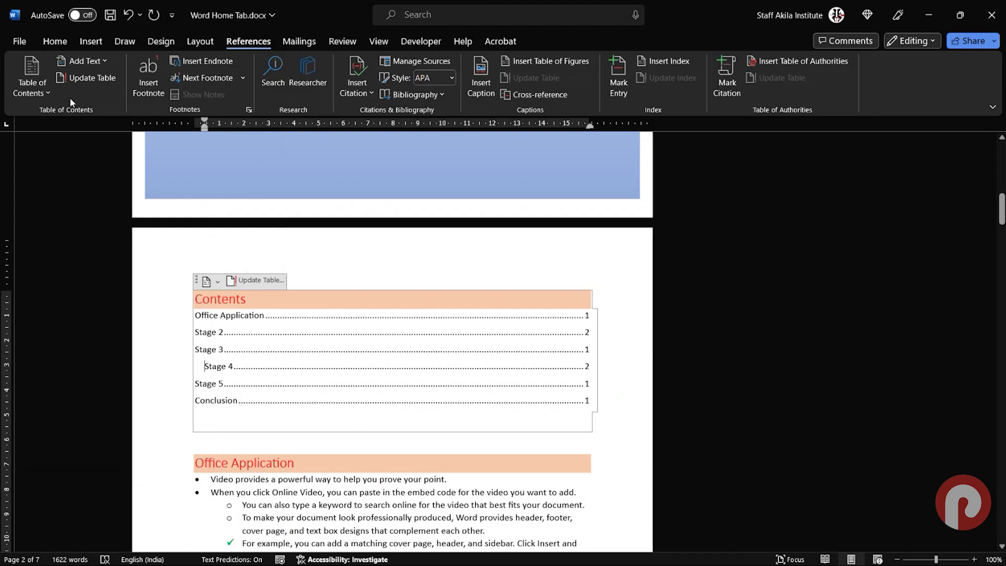
scroll(225, 262, "down", 3)
scroll(223, 249, "down", 3)
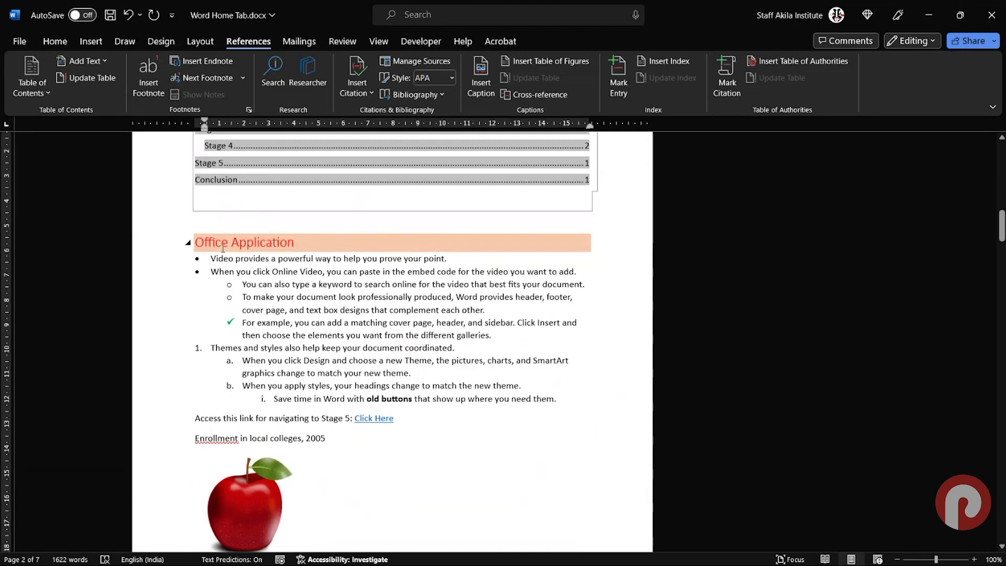
- Insert footnote 1 right after the word Video in the first Office Application bullet
left_click(233, 258)
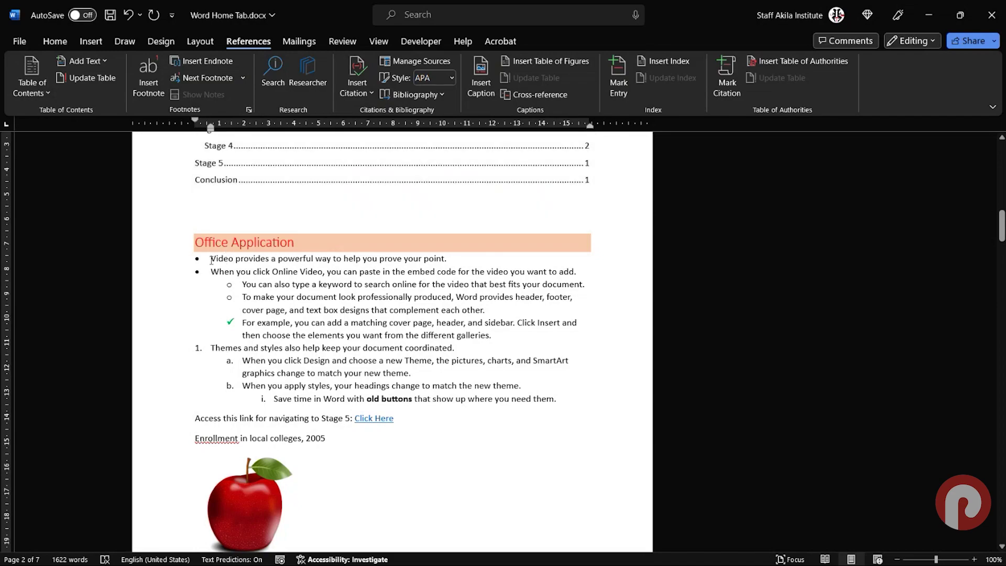
left_click_drag(210, 259, 354, 259)
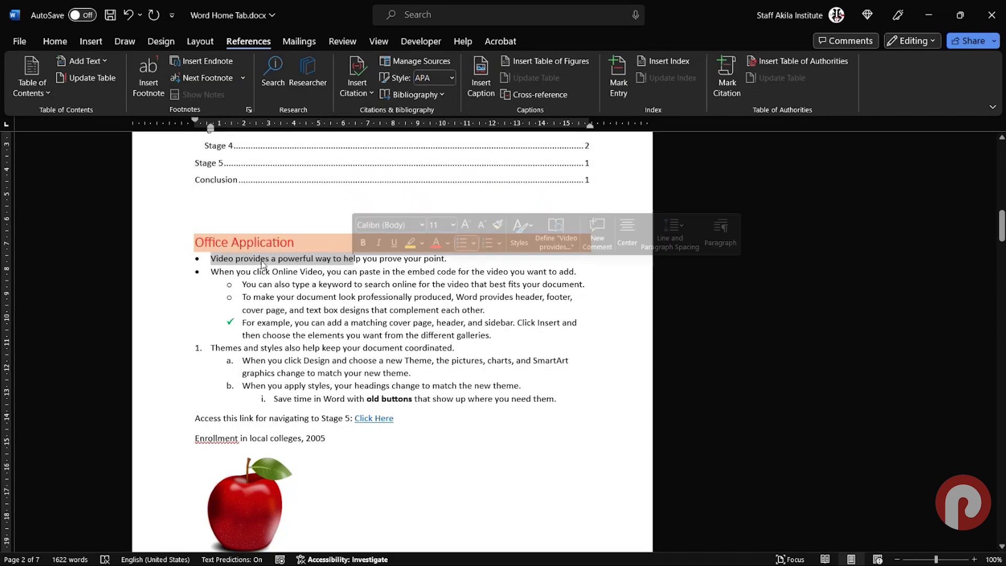
left_click(230, 261)
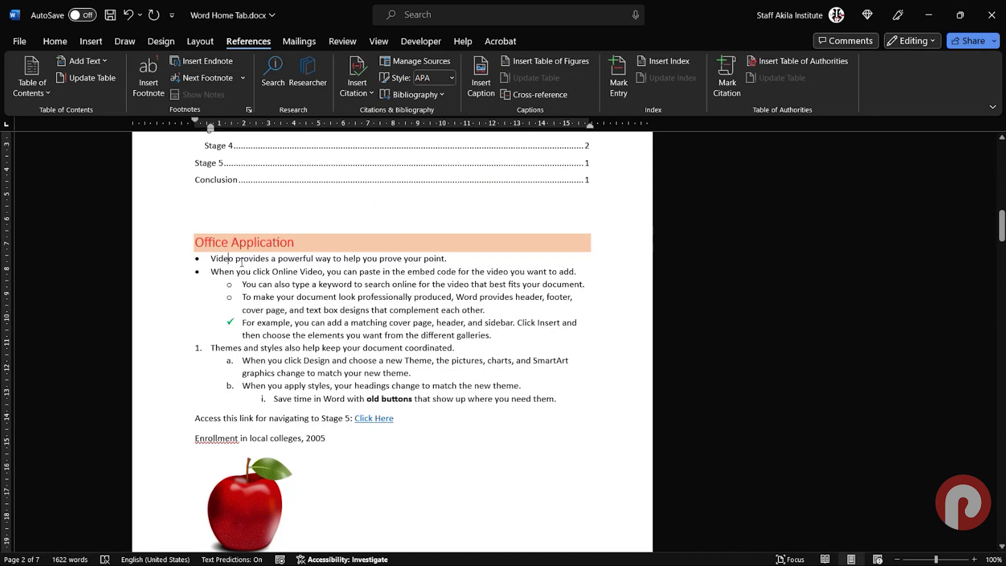
left_click(267, 258)
left_click(234, 259)
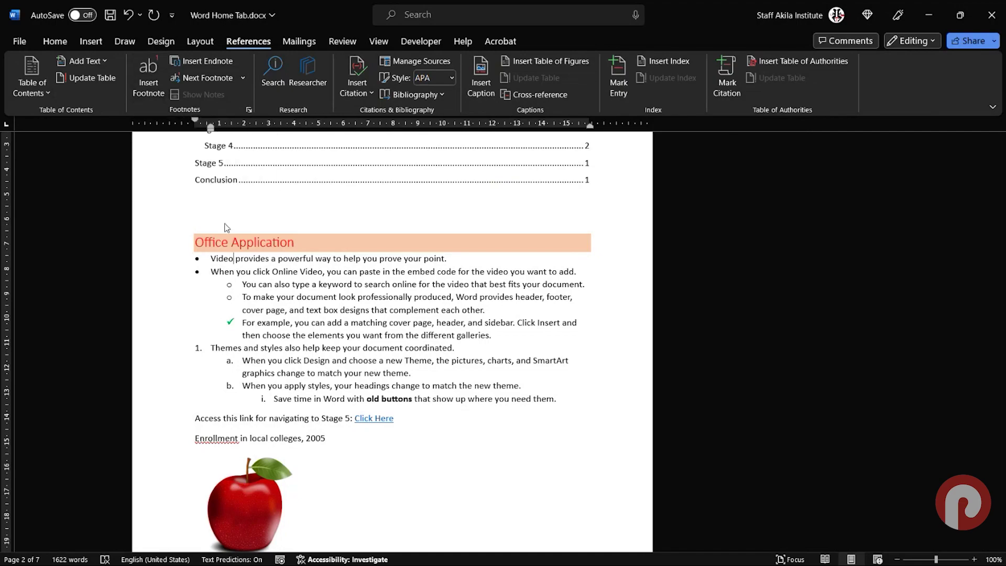
left_click(149, 85)
- Move into the empty footnote 1 text area at the page bottom
scroll(250, 203, "up", 3)
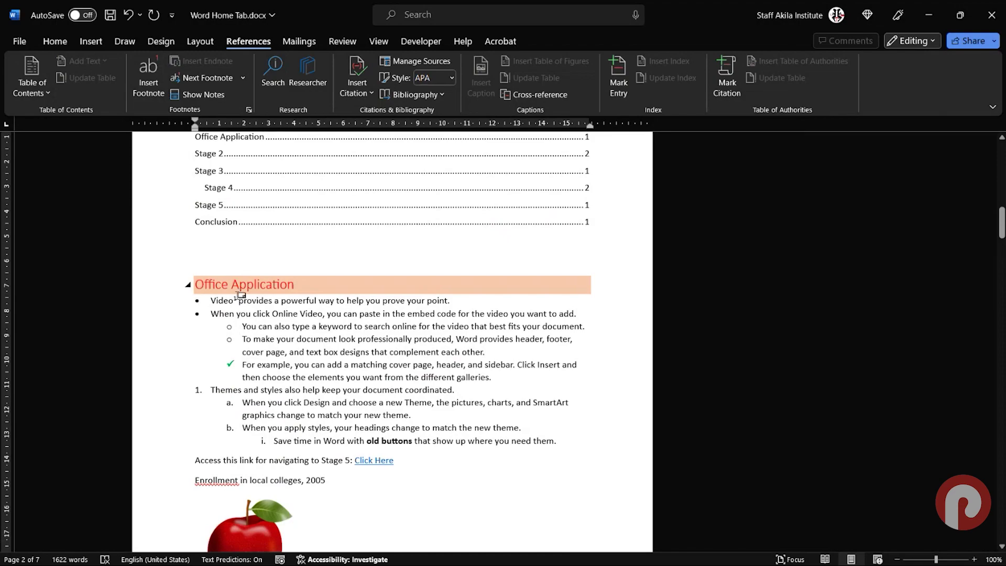
scroll(239, 297, "up", 1)
scroll(209, 299, "up", 1)
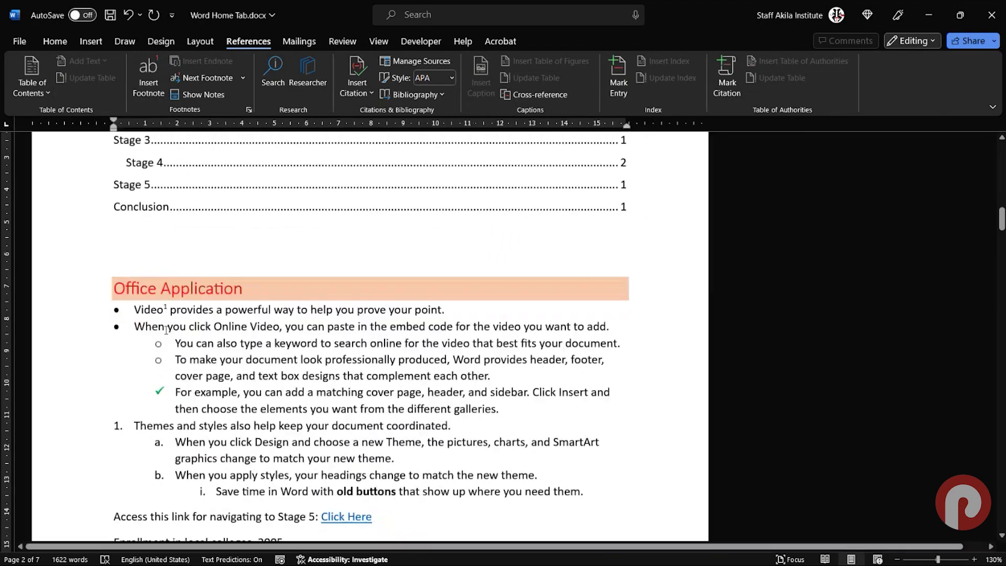
scroll(178, 301, "up", 1)
double_click(168, 303)
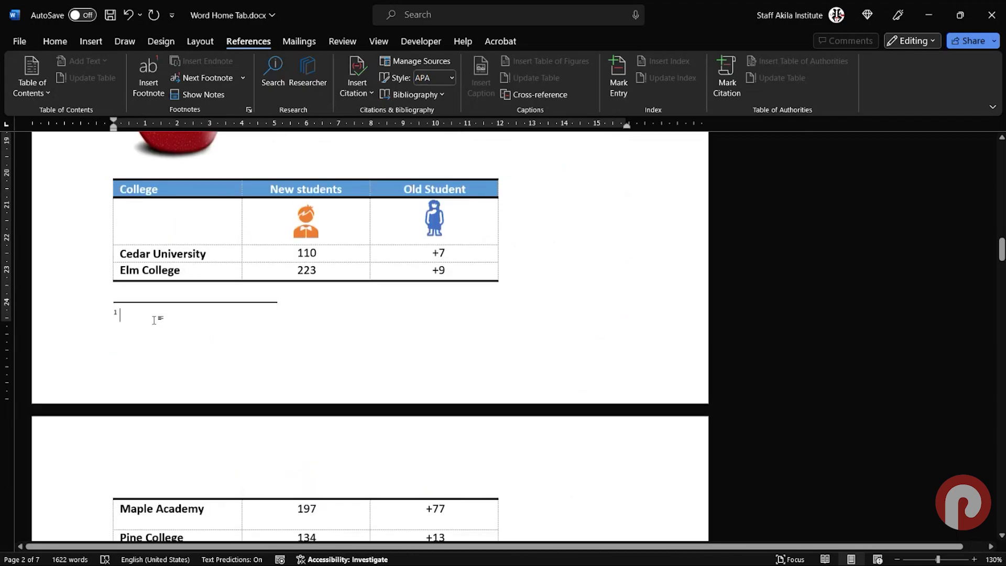
- Write footnote 1 as 'Video Refers any file with MP4, MPGm MOV extensions.', correcting typos
type("Video Re")
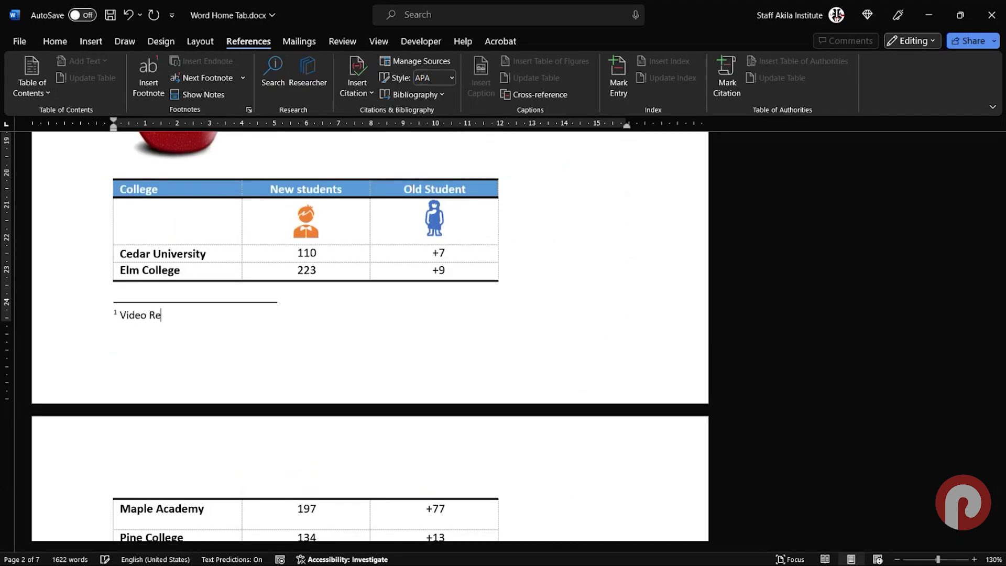
type("fers a")
type("ny M")
type("PH")
key("BackSpace")
type("4")
type(", MPG")
type("m ")
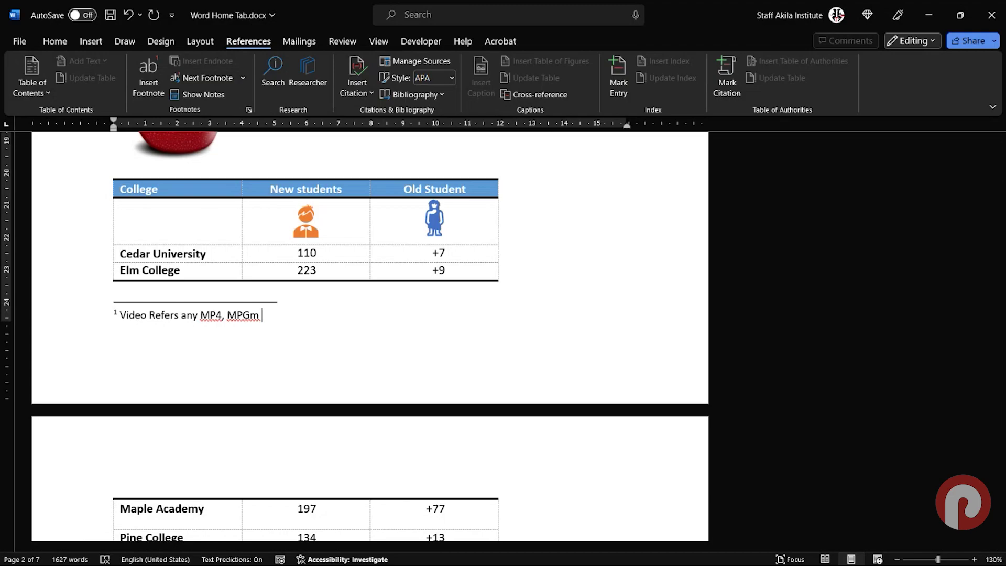
type("MOV, ")
type("M")
type("P4")
key("BackSpace")
key("BackSpace")
key("BackSpace")
key("BackSpace")
key("BackSpace")
left_click(197, 316)
type("file wi")
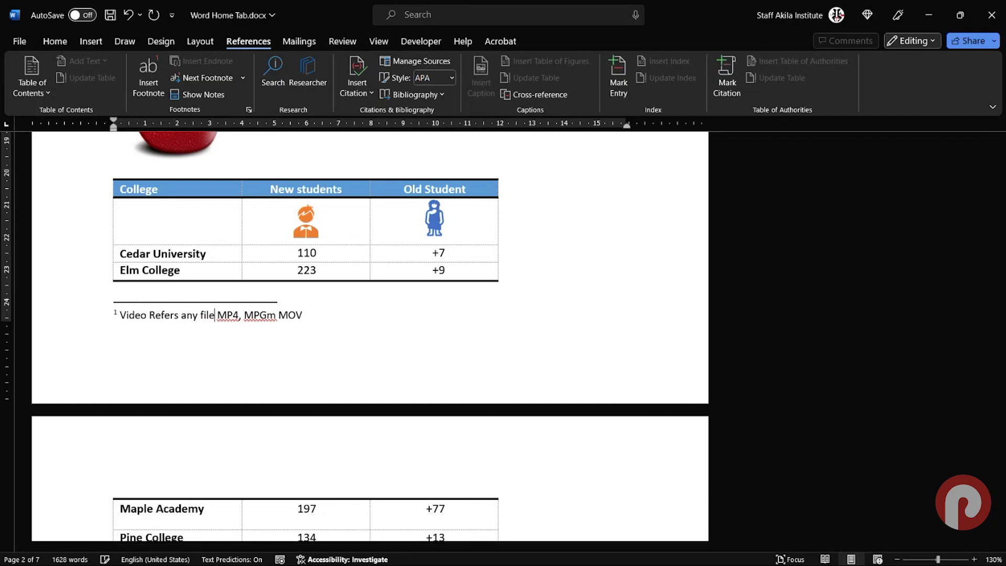
type("th")
key("Delete")
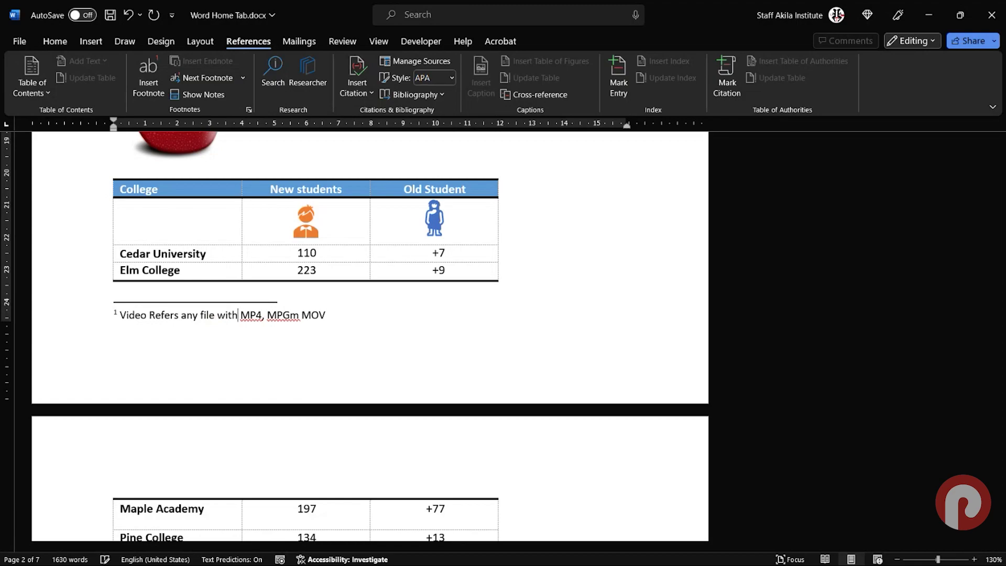
key("End")
type("e")
type("xtensions.")
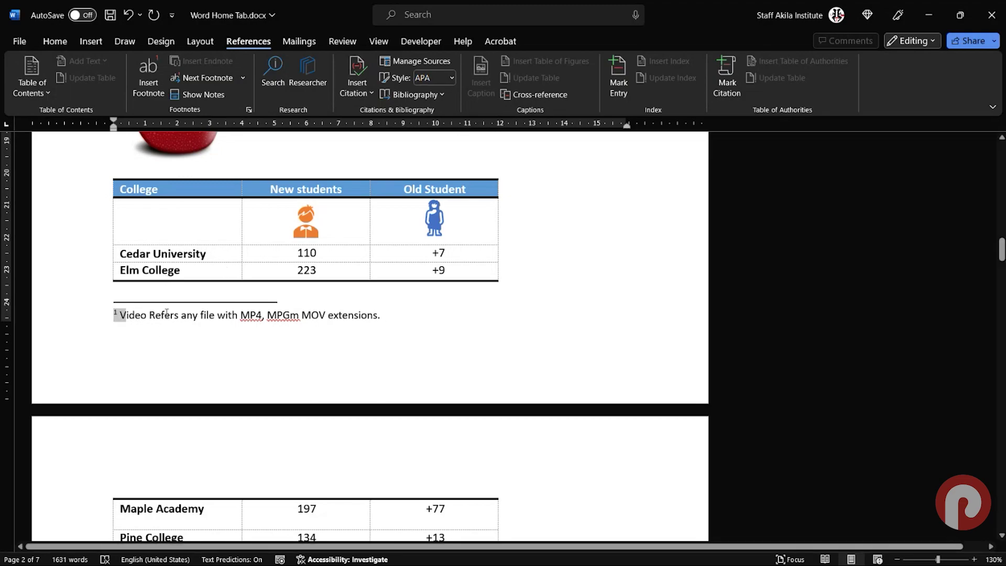
left_click_drag(115, 314, 368, 314)
- Return to the body text and insert a second footnote
scroll(317, 306, "up", 5)
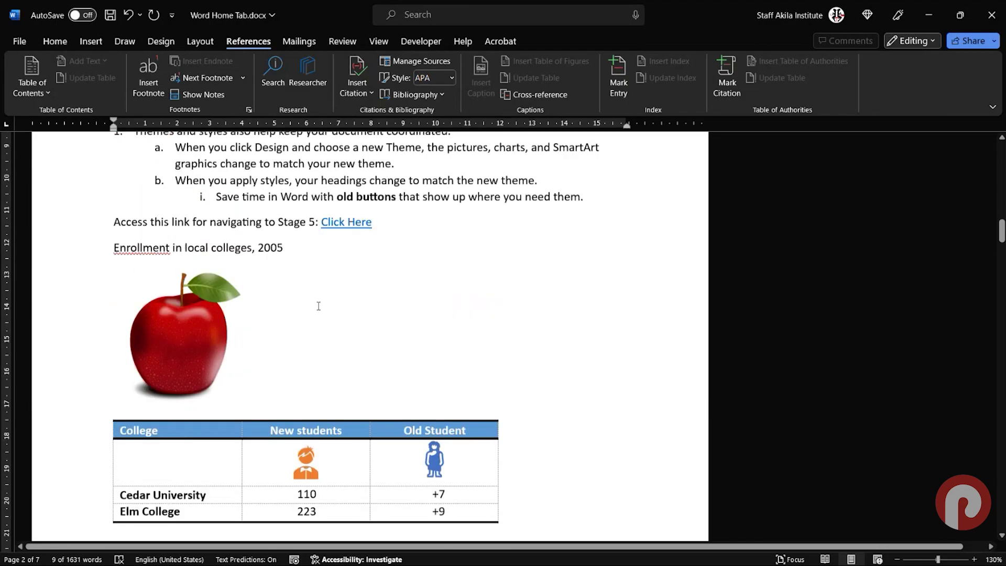
scroll(318, 305, "up", 7)
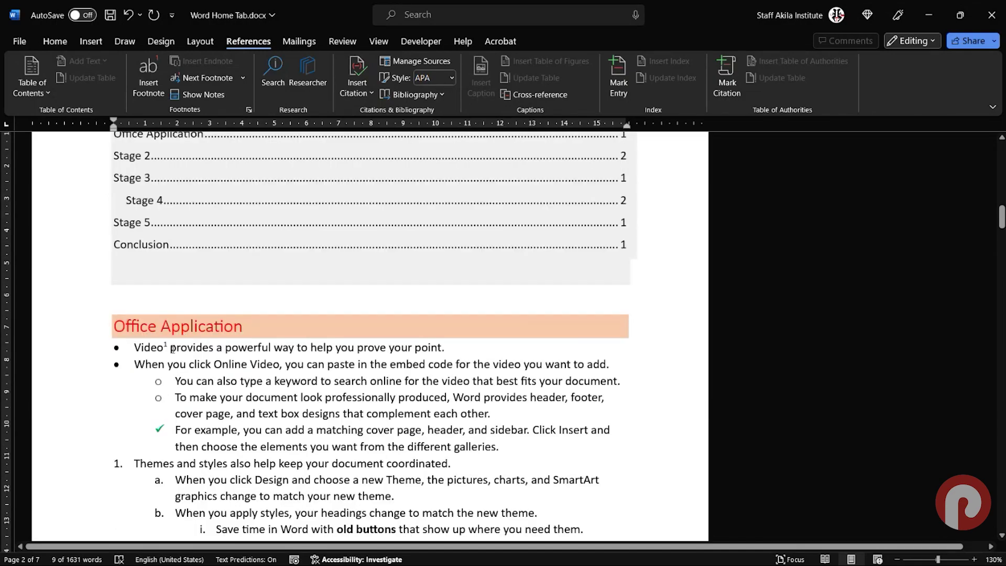
scroll(164, 356, "down", 1)
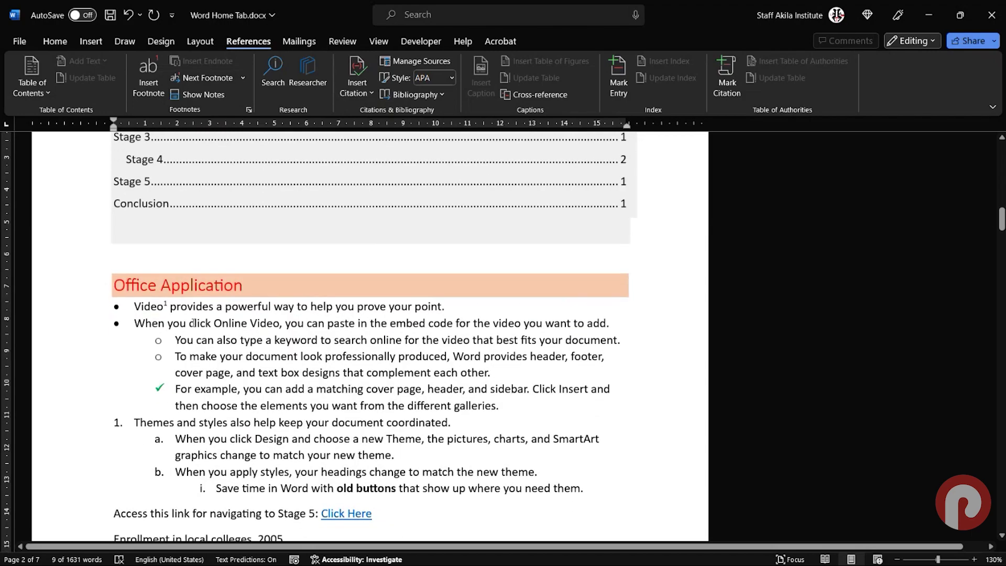
left_click(238, 325)
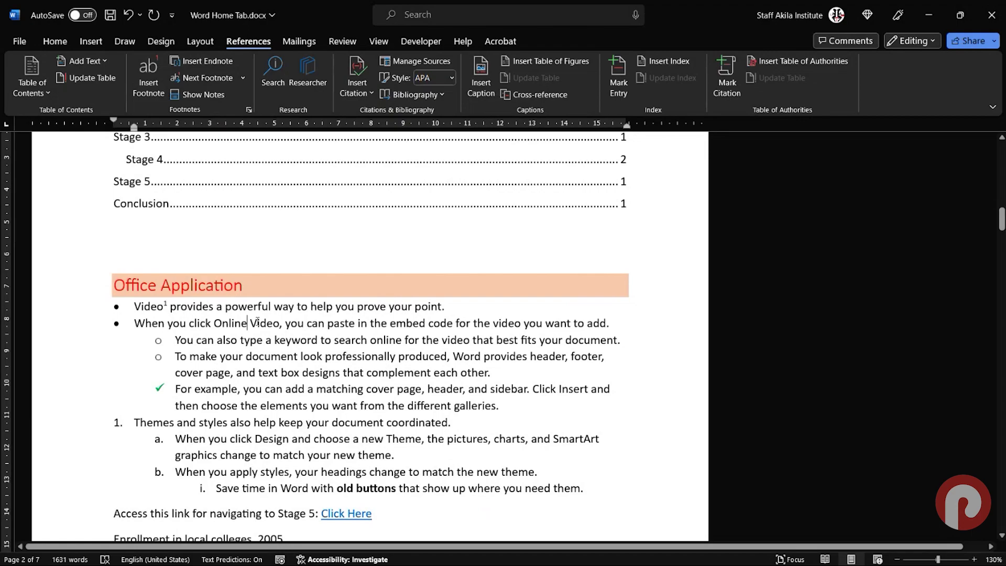
left_click(148, 78)
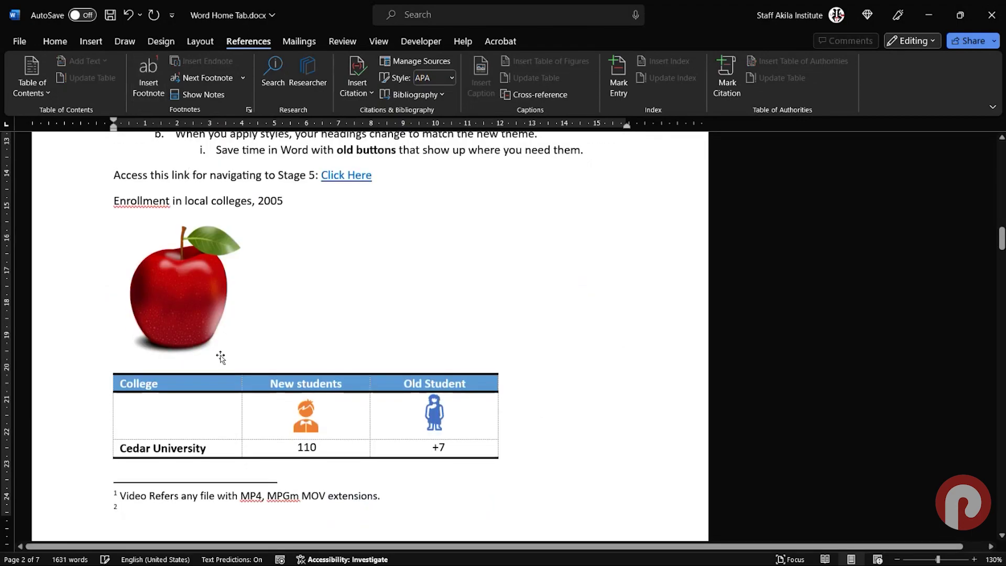
- Move the footnote 2 mark to sit right after Online in the second bullet
scroll(220, 358, "up", 1)
scroll(210, 359, "up", 5)
scroll(200, 360, "up", 1)
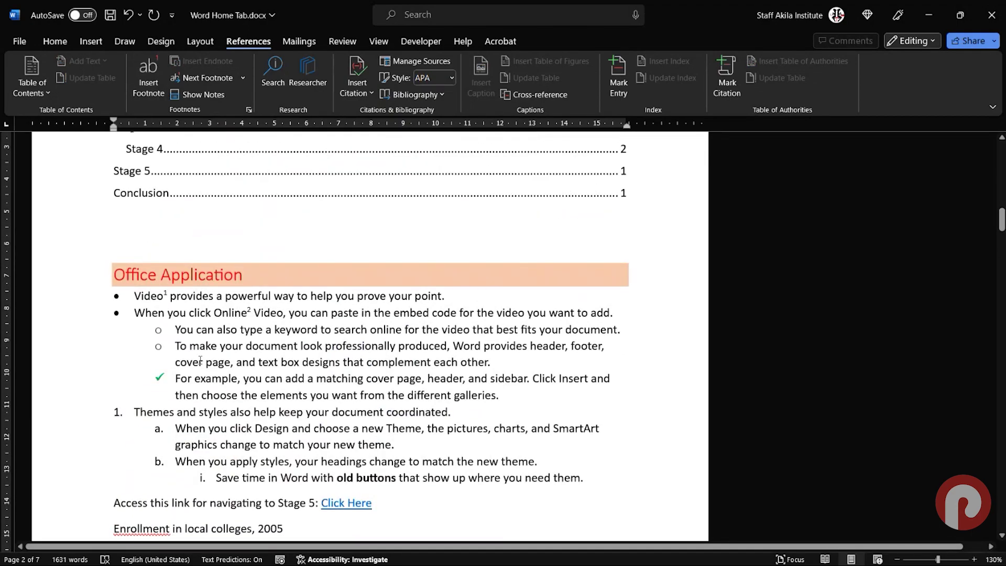
scroll(247, 320, "down", 1)
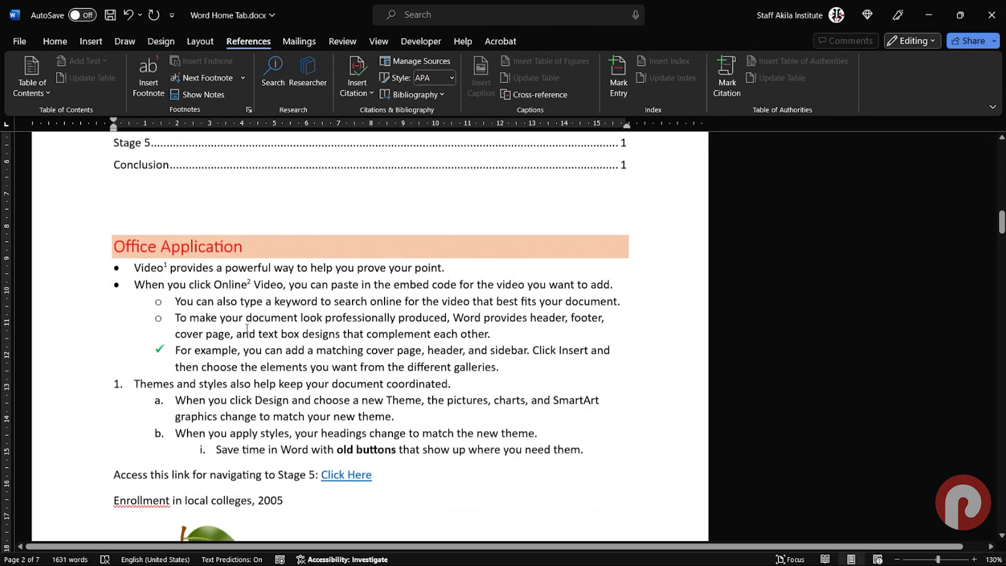
scroll(209, 356, "down", 15)
scroll(131, 379, "up", 3)
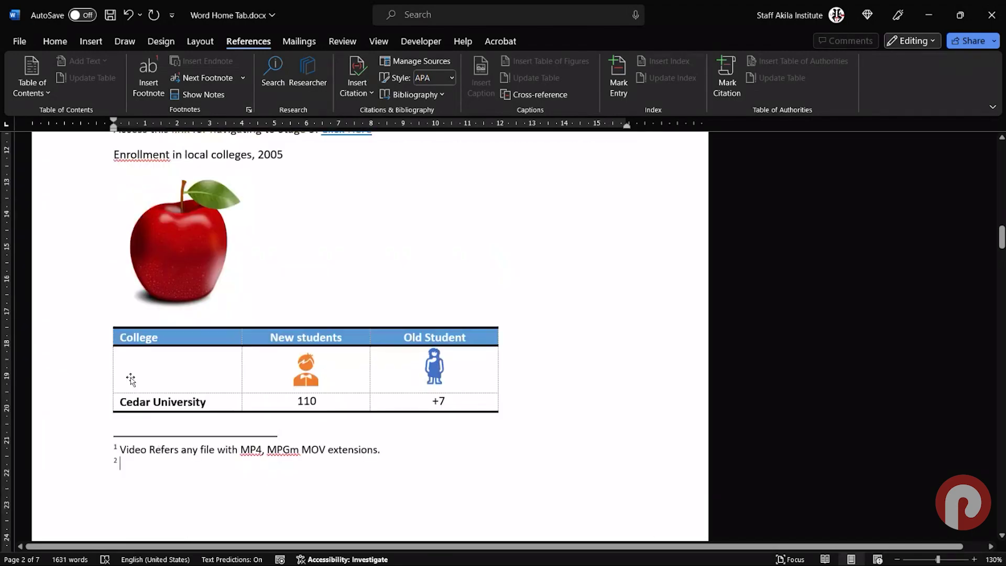
scroll(131, 379, "up", 2)
scroll(136, 372, "up", 2)
scroll(141, 367, "up", 5)
scroll(154, 356, "down", 14)
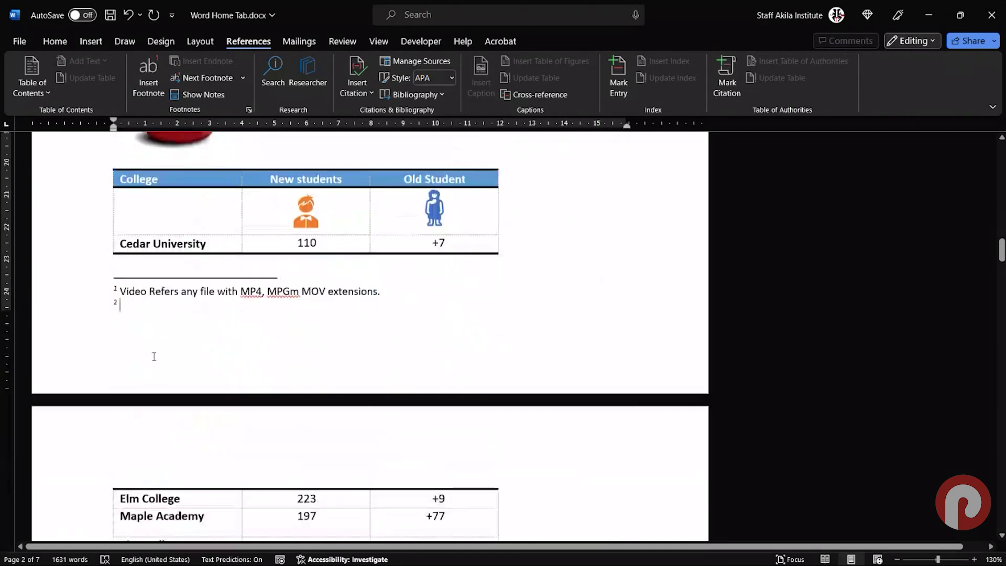
scroll(156, 354, "up", 1)
scroll(157, 353, "up", 3)
scroll(173, 351, "up", 6)
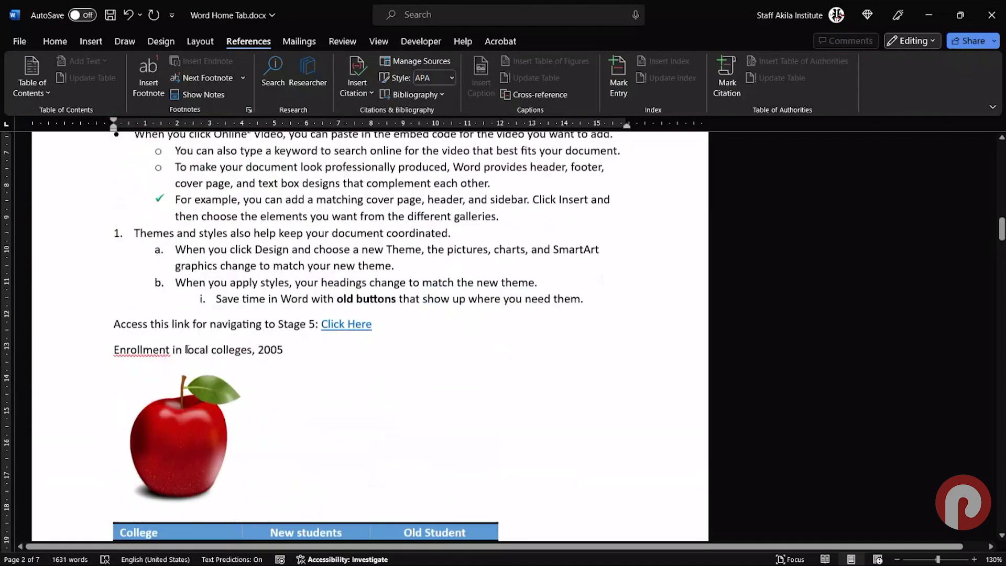
scroll(187, 350, "up", 4)
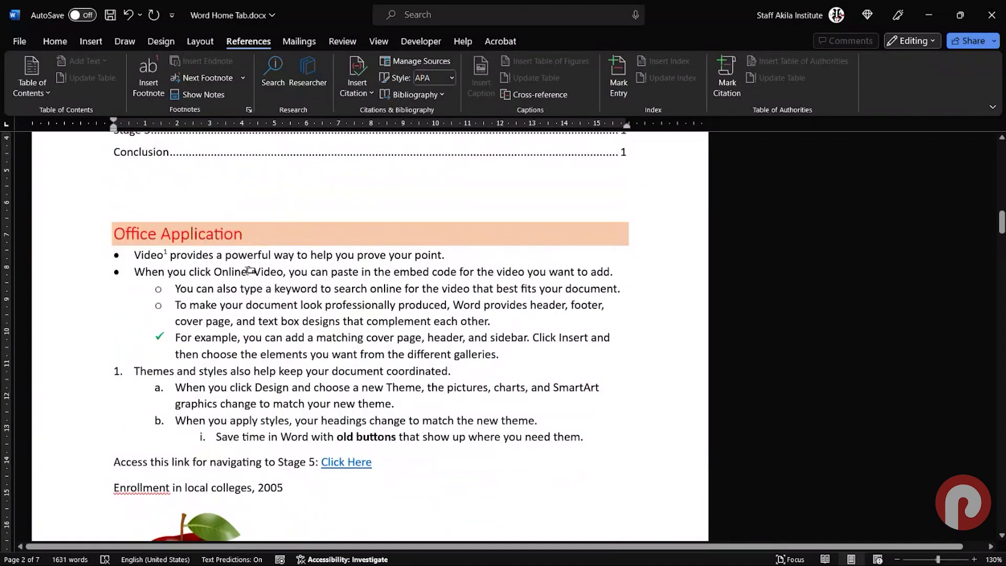
left_click_drag(250, 270, 247, 271)
- Place the cursor in the Online bullet line of the body text
scroll(237, 281, "down", 8)
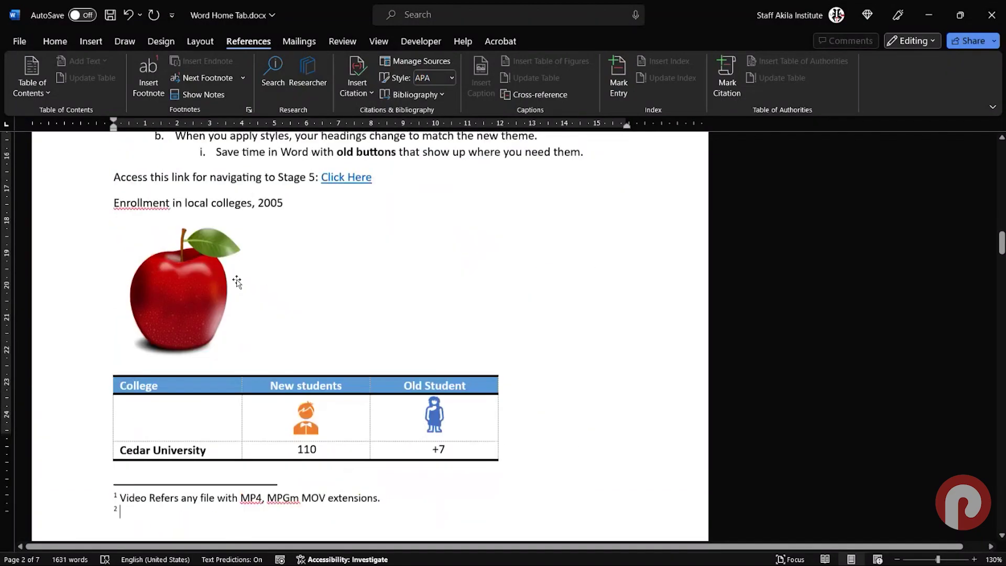
scroll(158, 312, "down", 6)
scroll(139, 292, "up", 8)
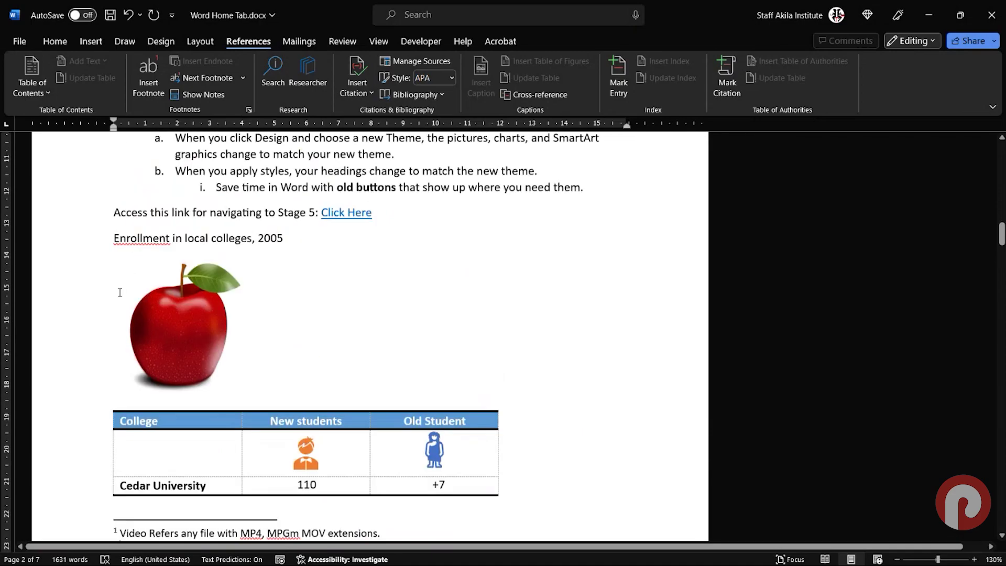
left_click(293, 198)
scroll(290, 223, "up", 3)
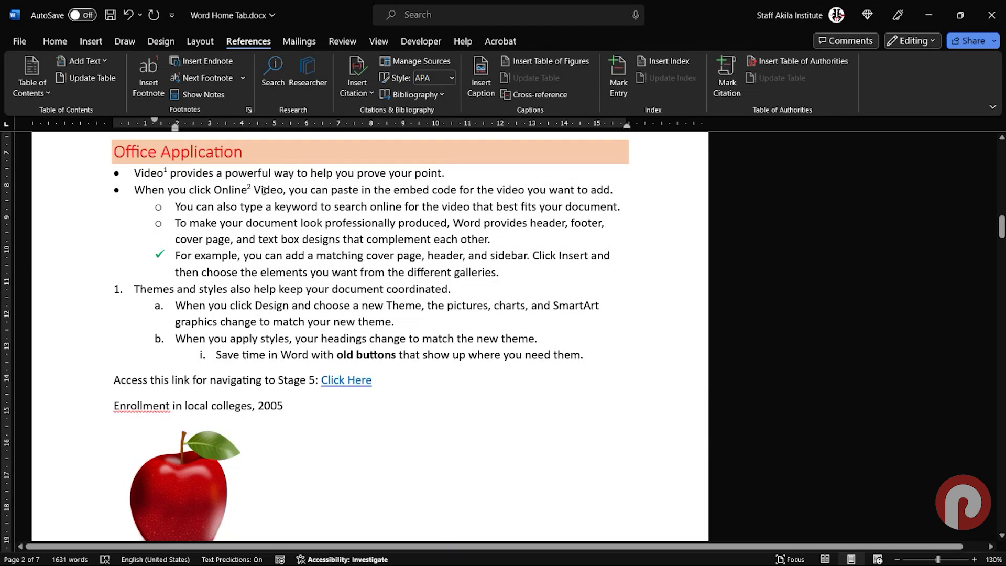
left_click(264, 192)
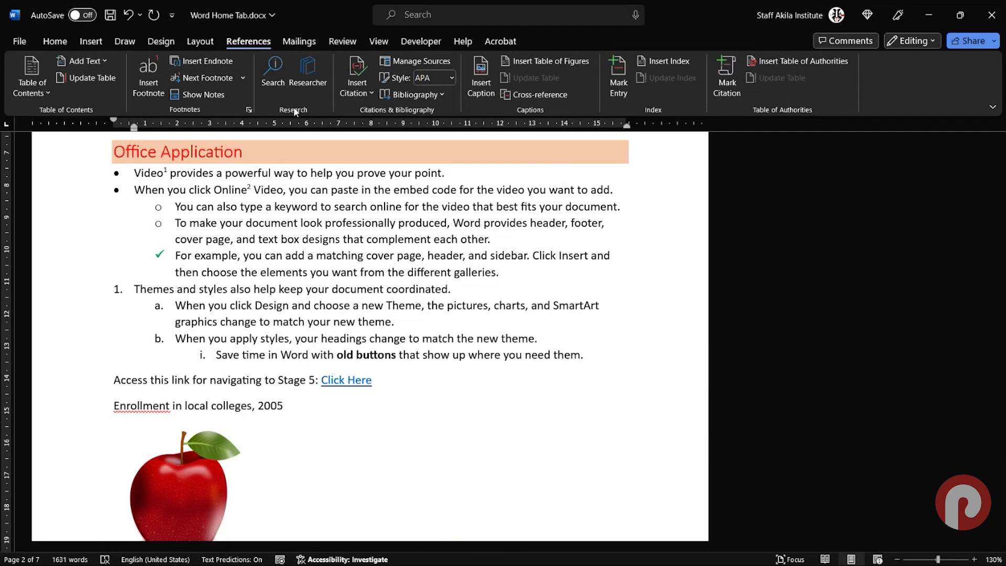
- Search the web for 'microsoft' in the Search pane and browse the results
left_click(281, 82)
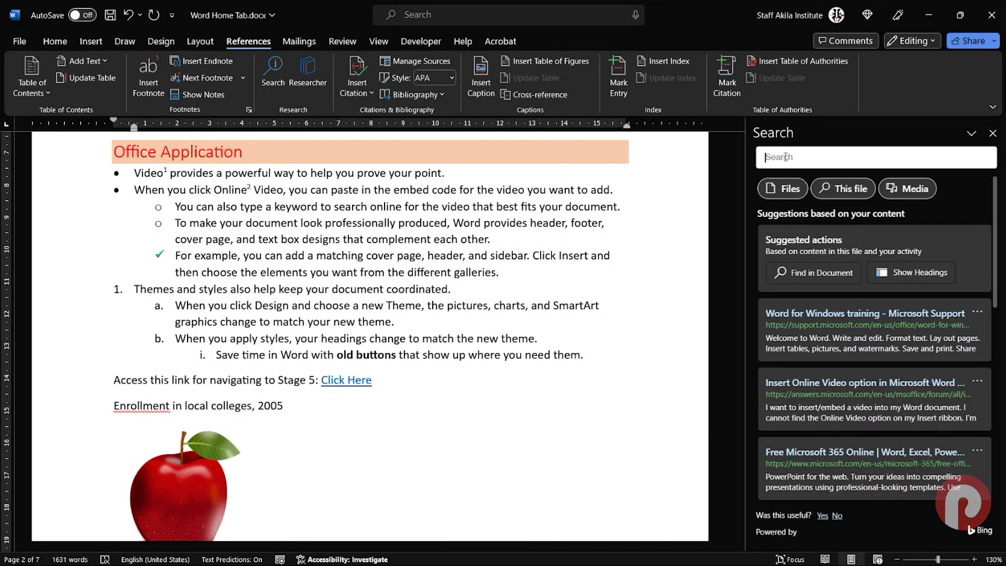
type("mi")
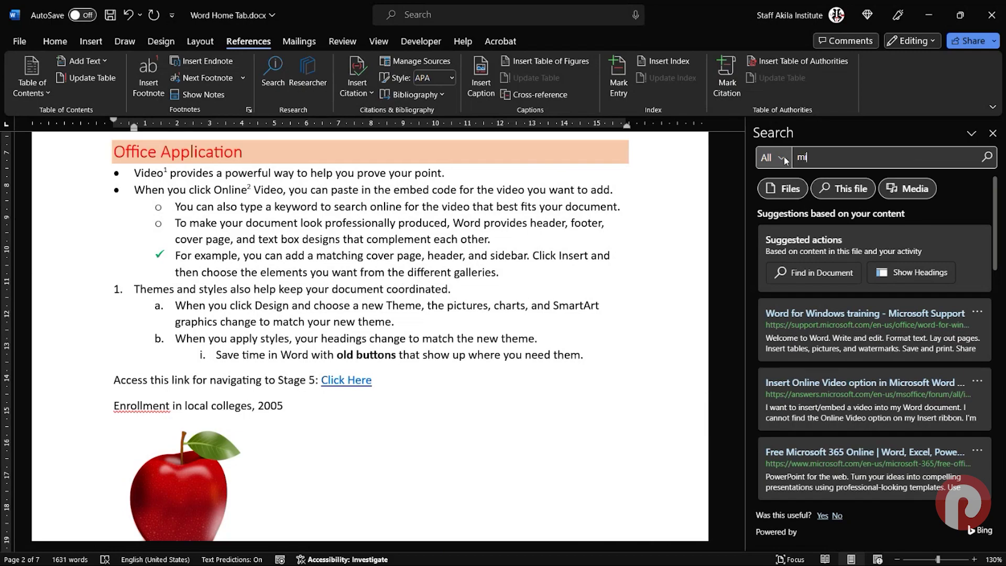
type("crosoft")
key("Return")
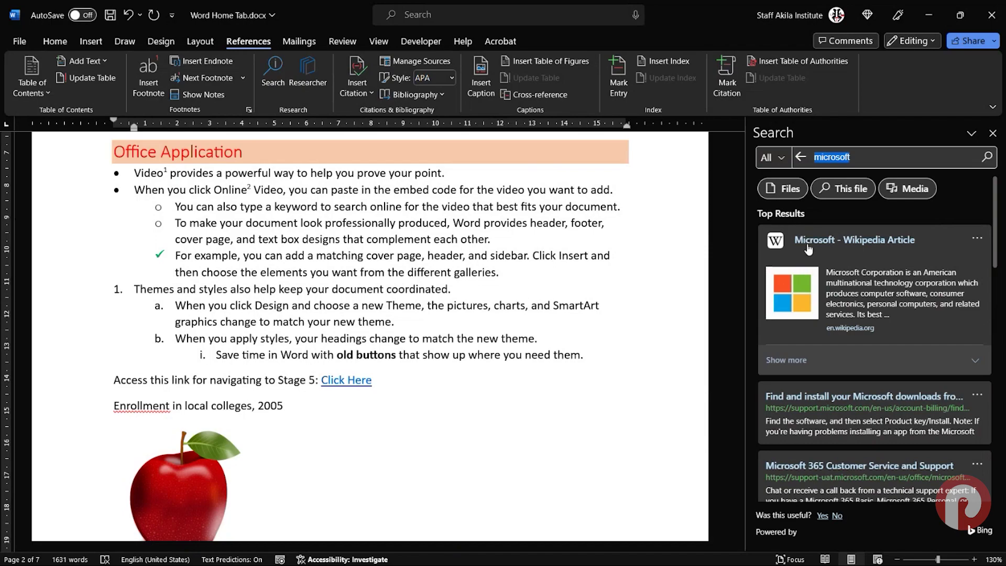
scroll(798, 215, "down", 1)
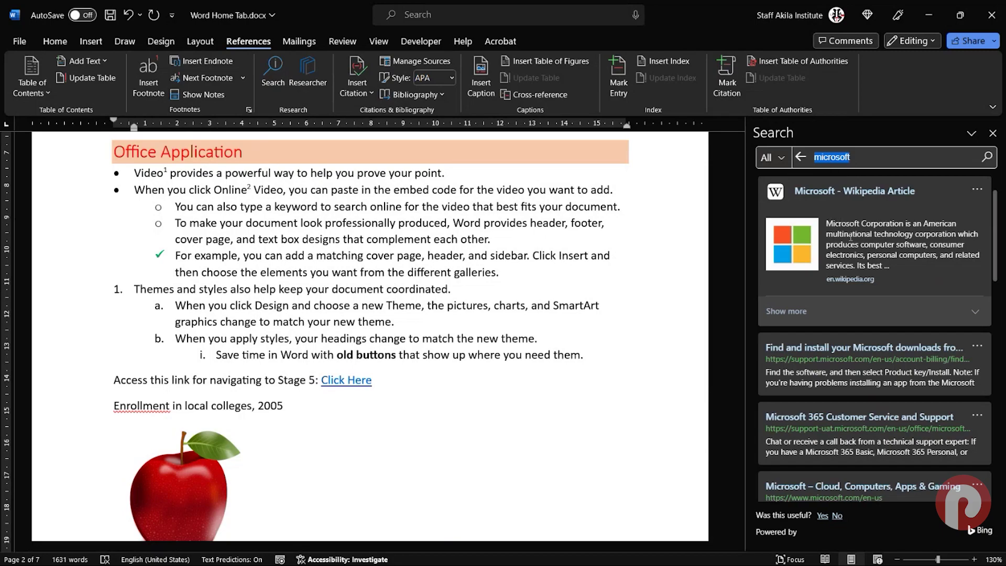
scroll(849, 237, "down", 1)
scroll(853, 262, "down", 1)
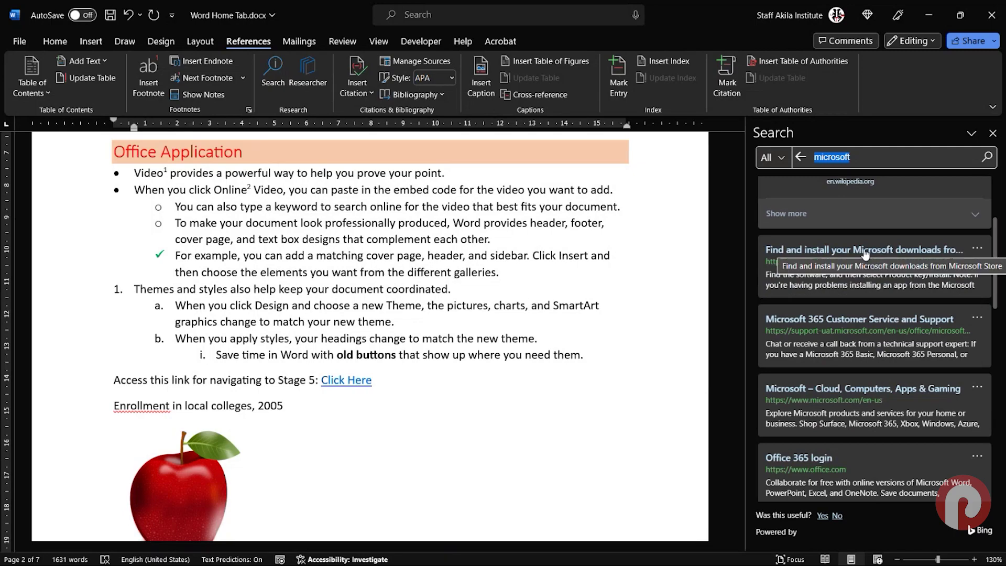
scroll(864, 256, "down", 1)
scroll(864, 256, "down", 2)
scroll(865, 262, "down", 2)
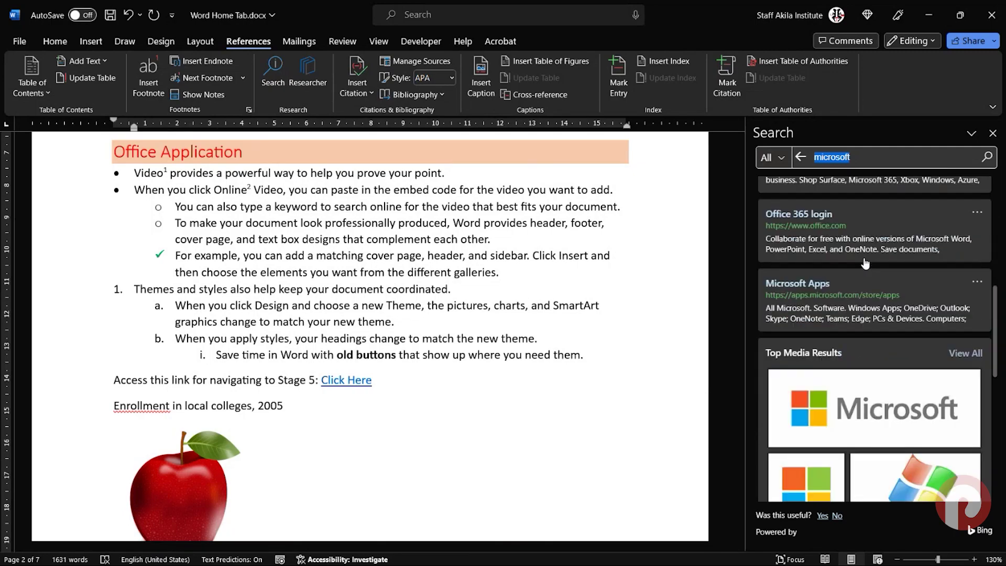
scroll(865, 262, "down", 4)
scroll(859, 262, "down", 2)
scroll(851, 262, "up", 4)
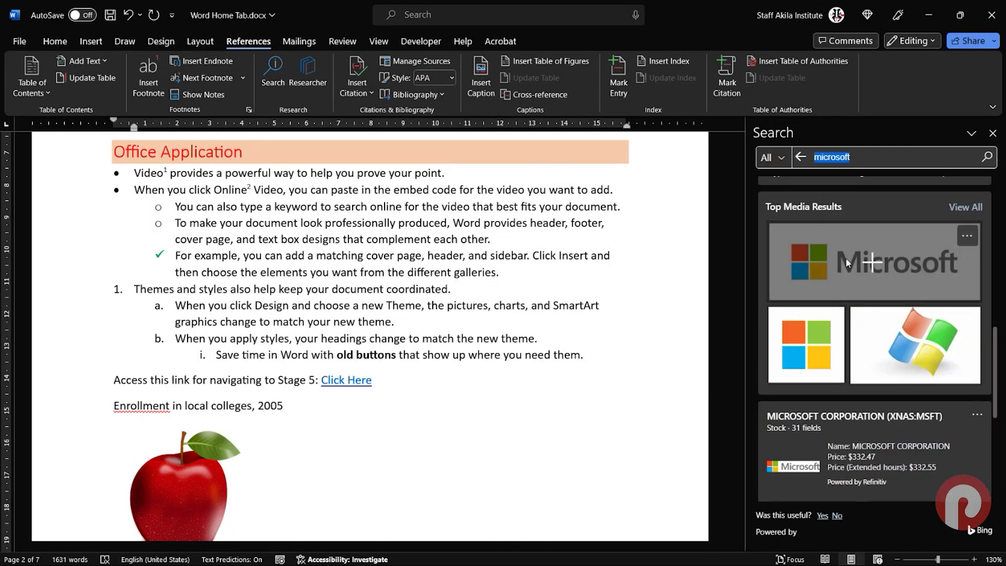
scroll(847, 262, "down", 2)
scroll(846, 261, "down", 1)
scroll(842, 258, "up", 4)
scroll(838, 255, "up", 3)
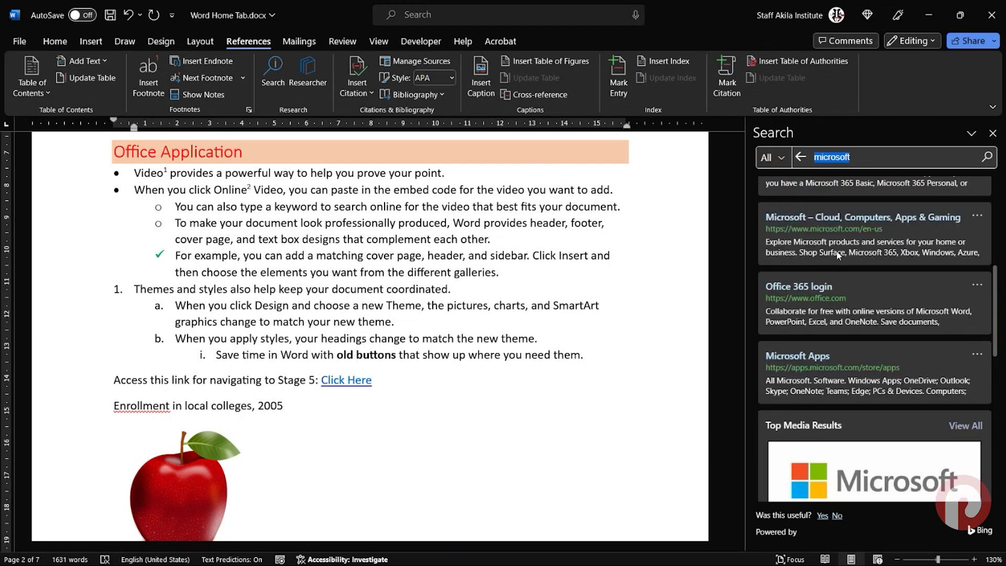
scroll(837, 255, "up", 5)
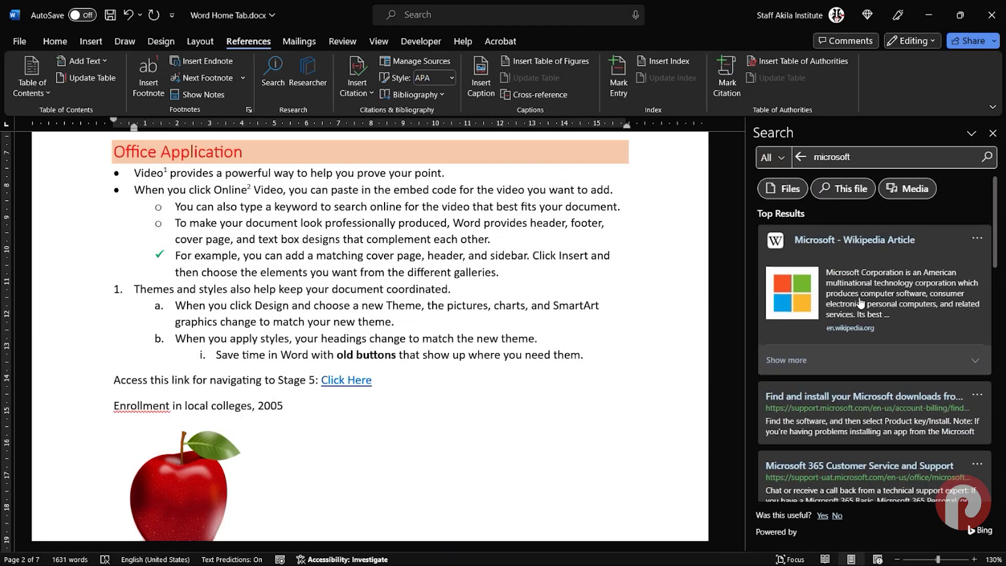
- Replace the word 'point' with a link to the Microsoft Wikipedia article, then close the Search pane
left_click(977, 239)
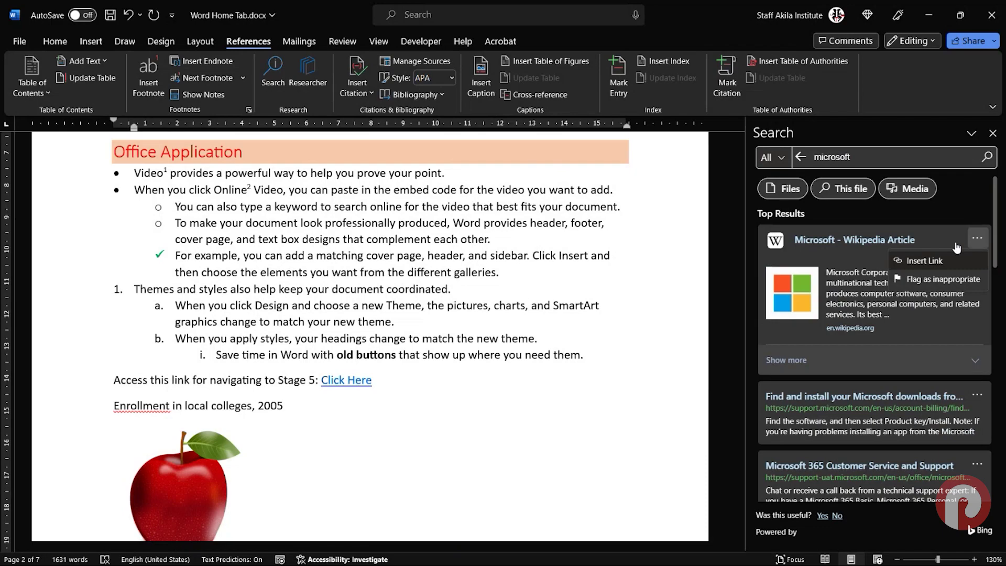
left_click(927, 260)
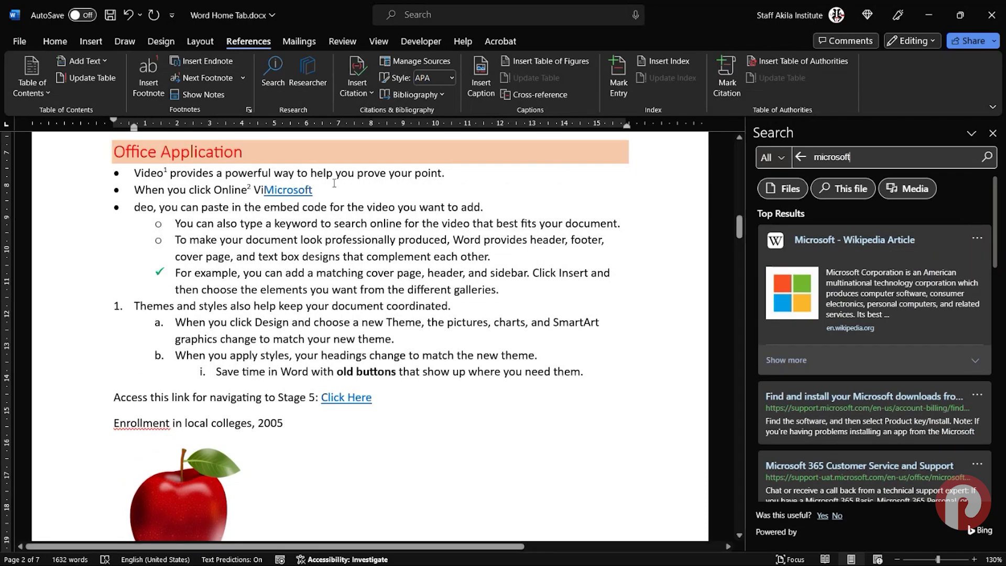
key("ctrl+z")
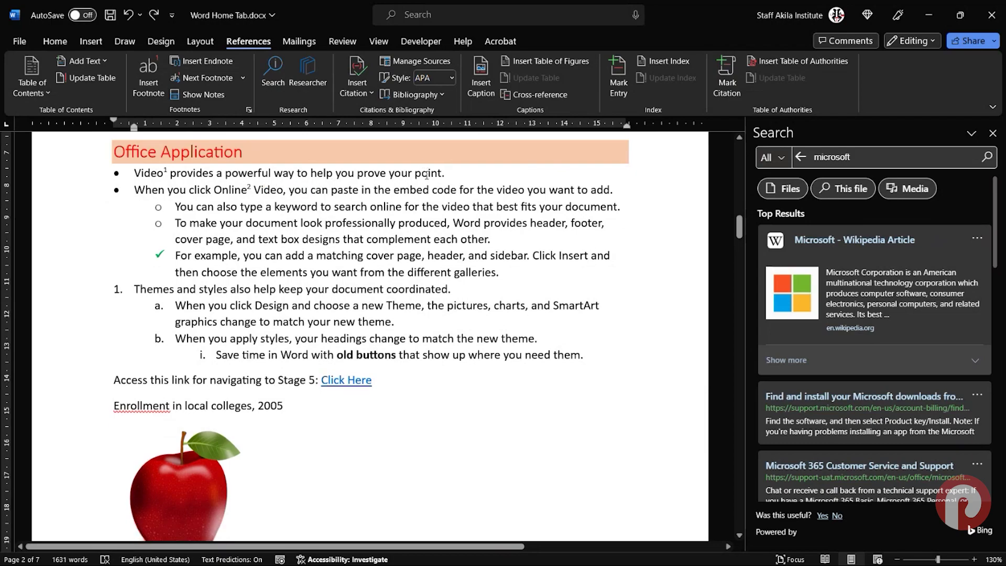
double_click(427, 173)
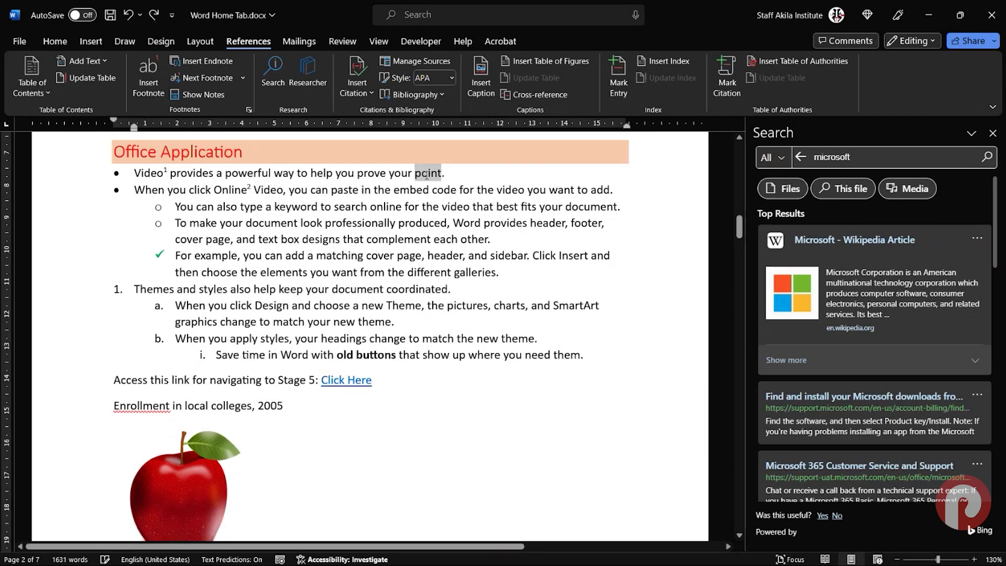
left_click(976, 238)
left_click(945, 261)
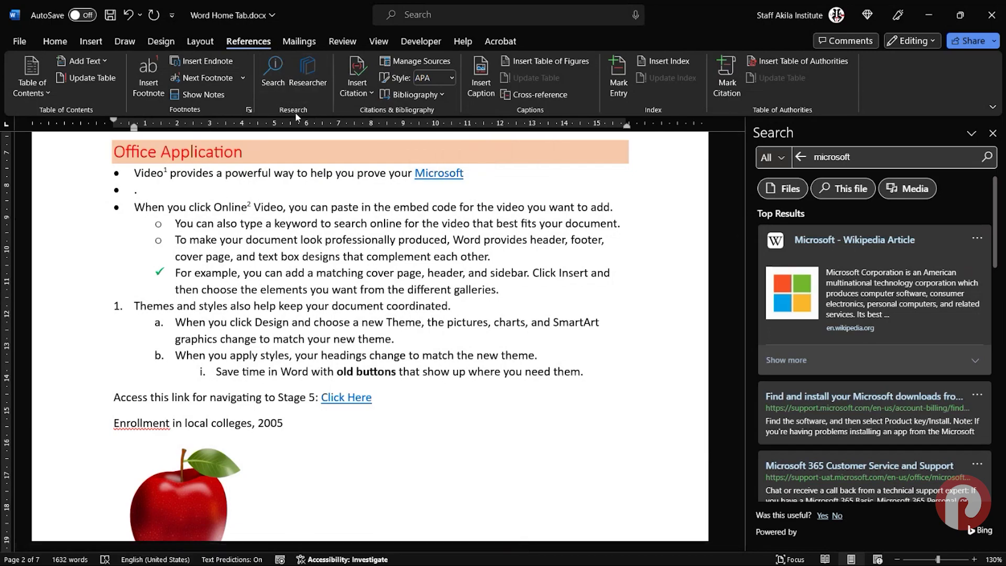
double_click(840, 156)
left_click(992, 133)
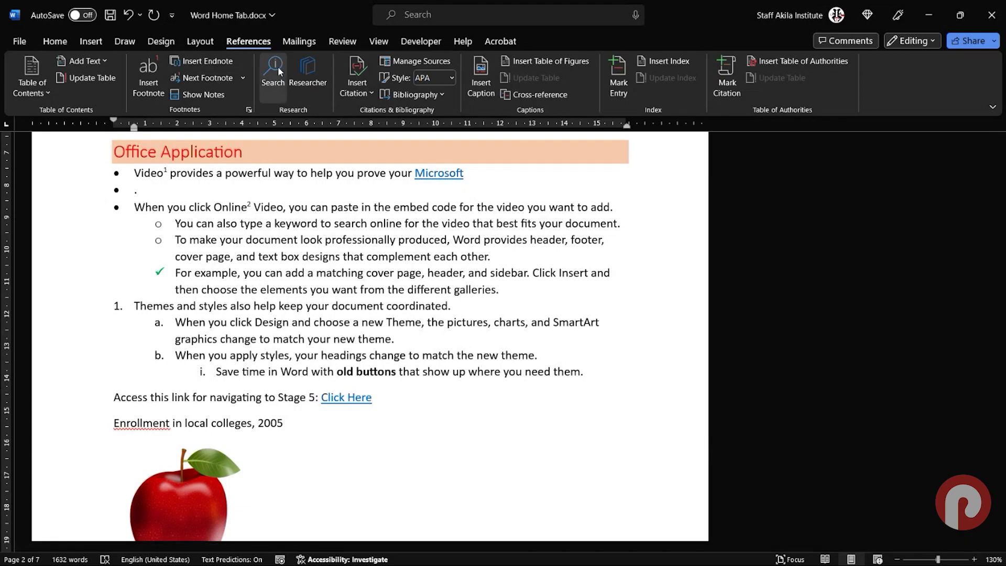
- Delete the extra bullet holding only a period after the Microsoft-linked bullet
left_click(305, 67)
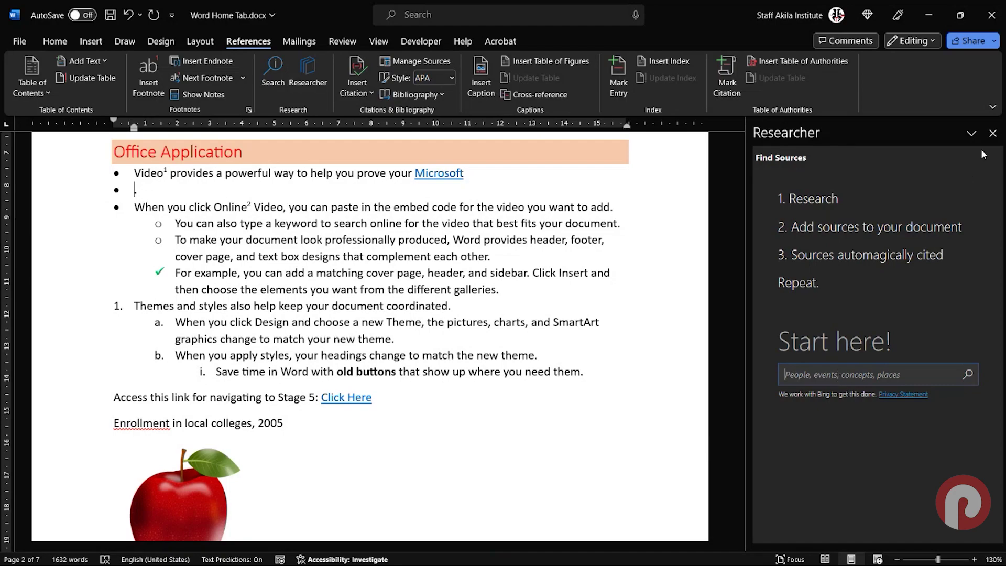
left_click(991, 134)
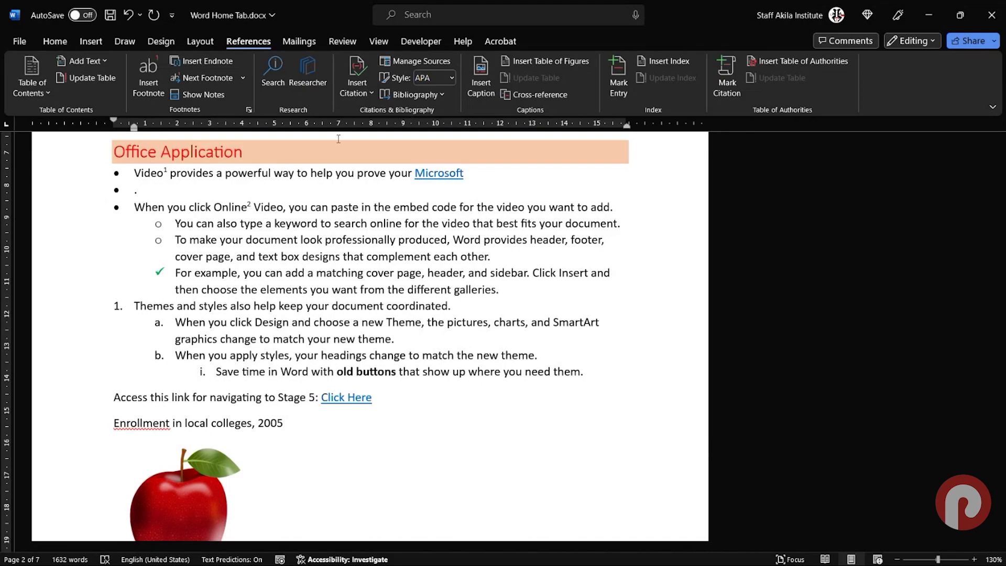
left_click(310, 192)
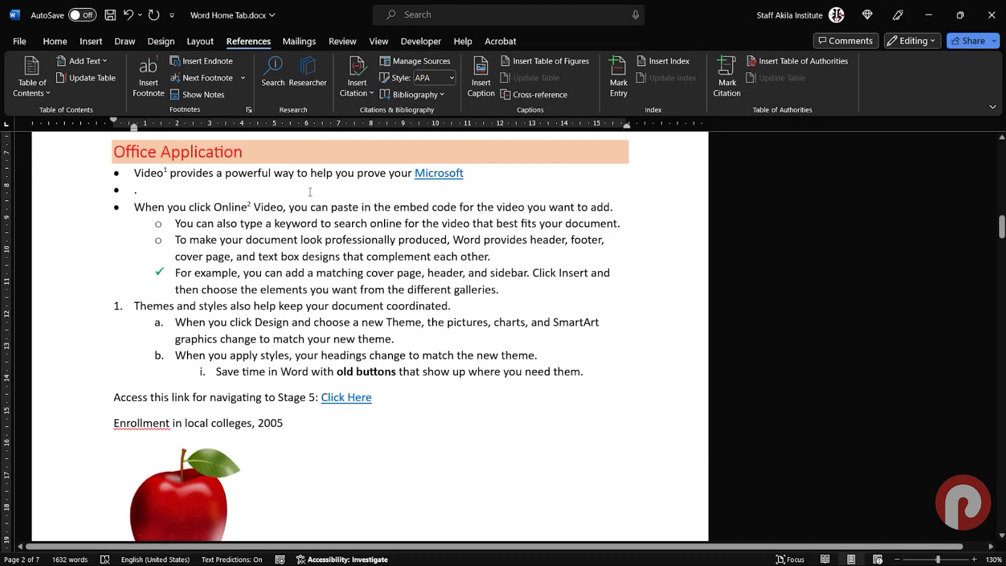
key("BackSpace")
key("Delete")
key("Delete")
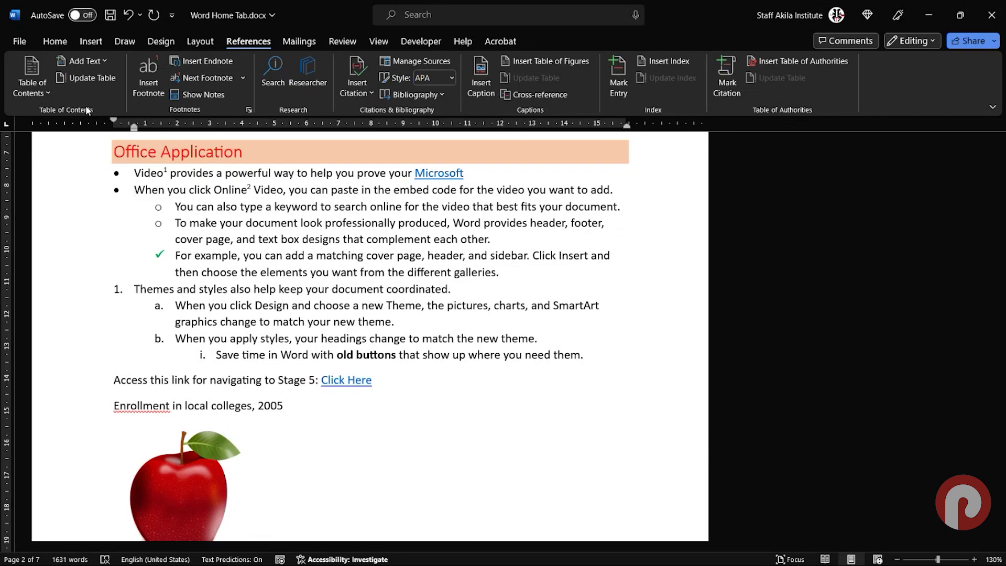
left_click(114, 151)
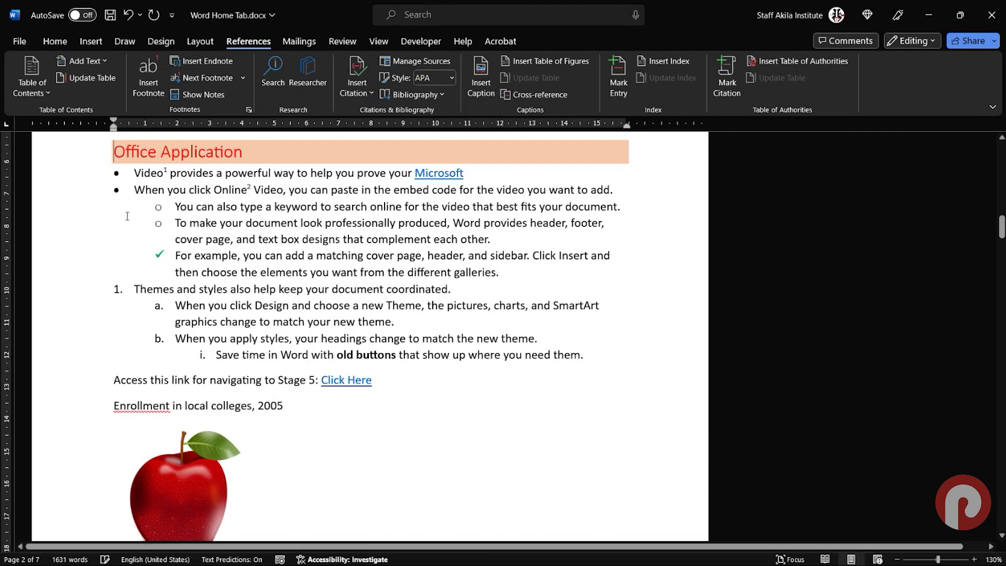
scroll(127, 216, "up", 5)
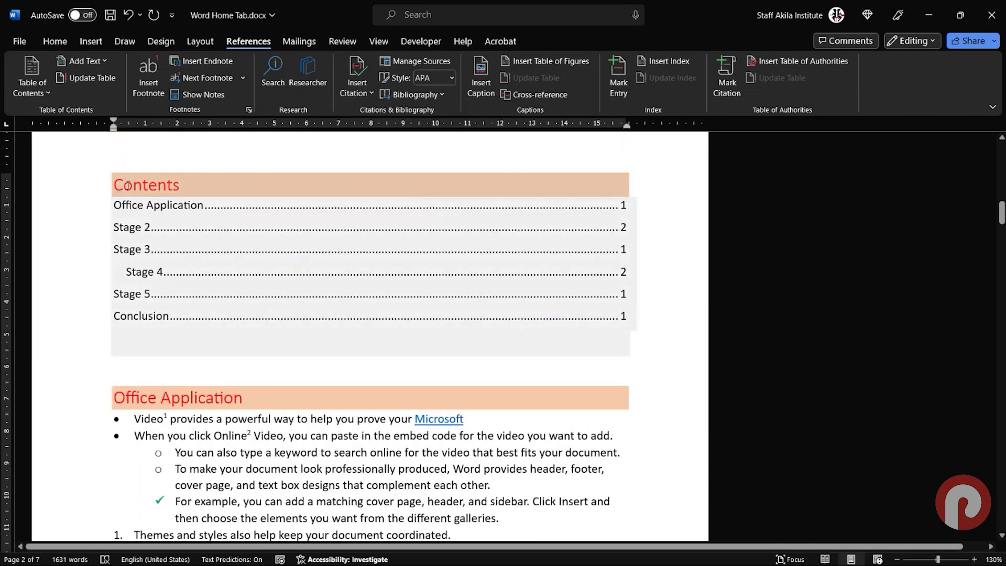
scroll(140, 210, "down", 4)
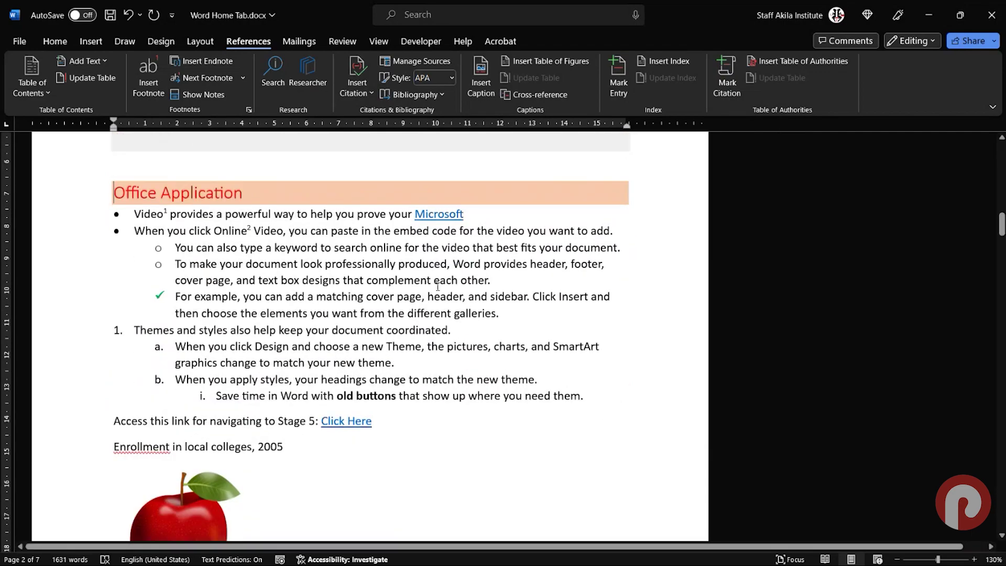
double_click(440, 295)
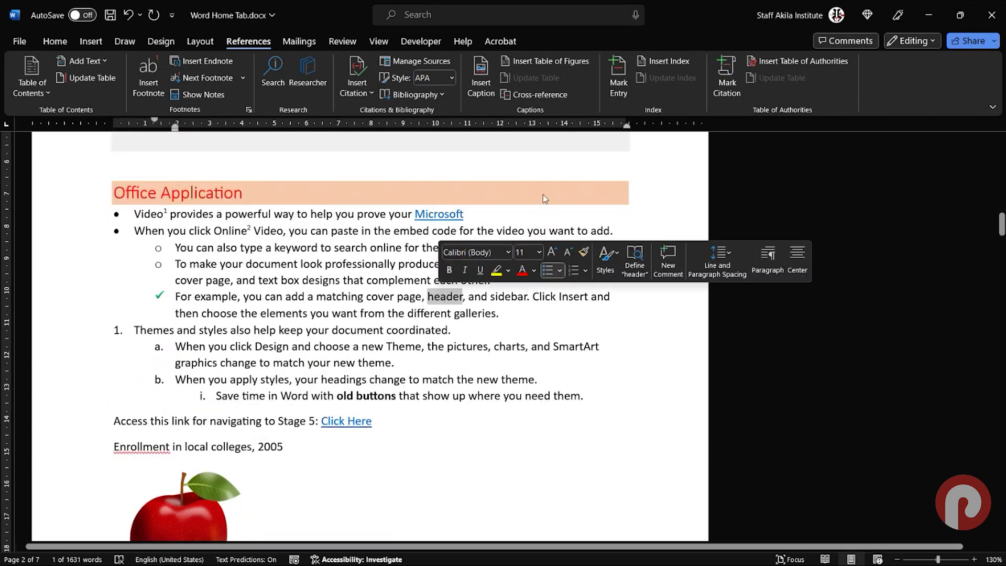
left_click(725, 79)
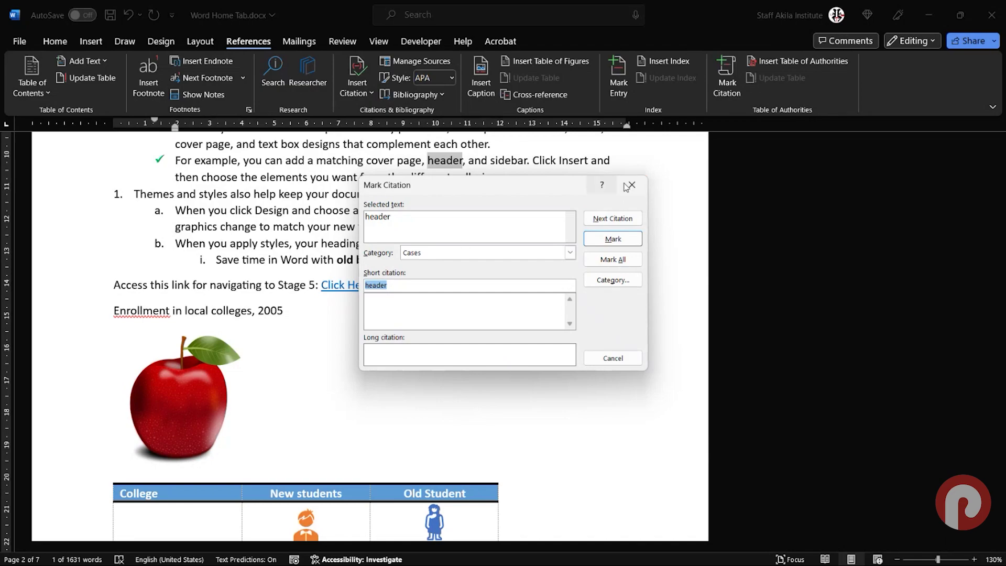
left_click(629, 187)
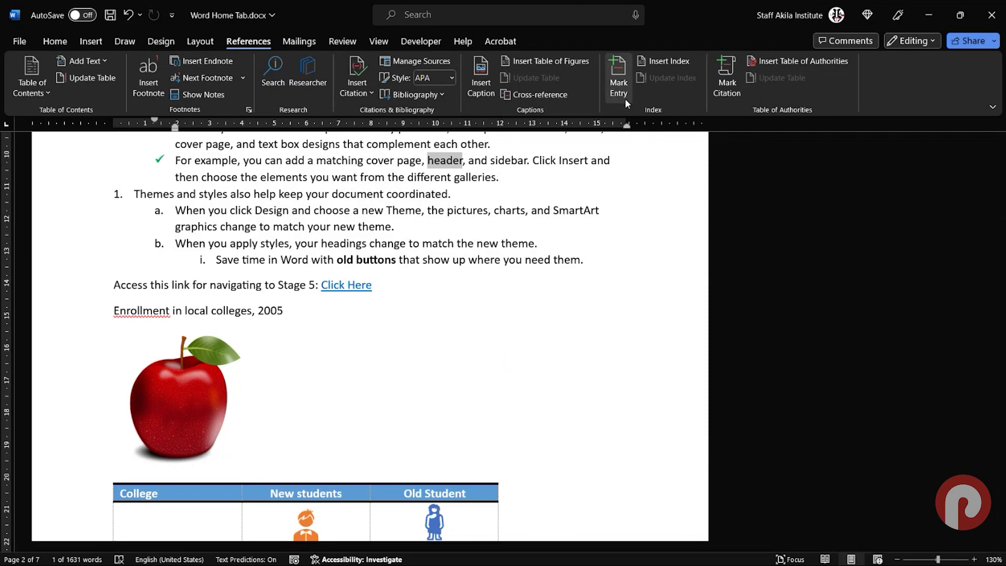
- Mark 'header' as an index entry
left_click(618, 78)
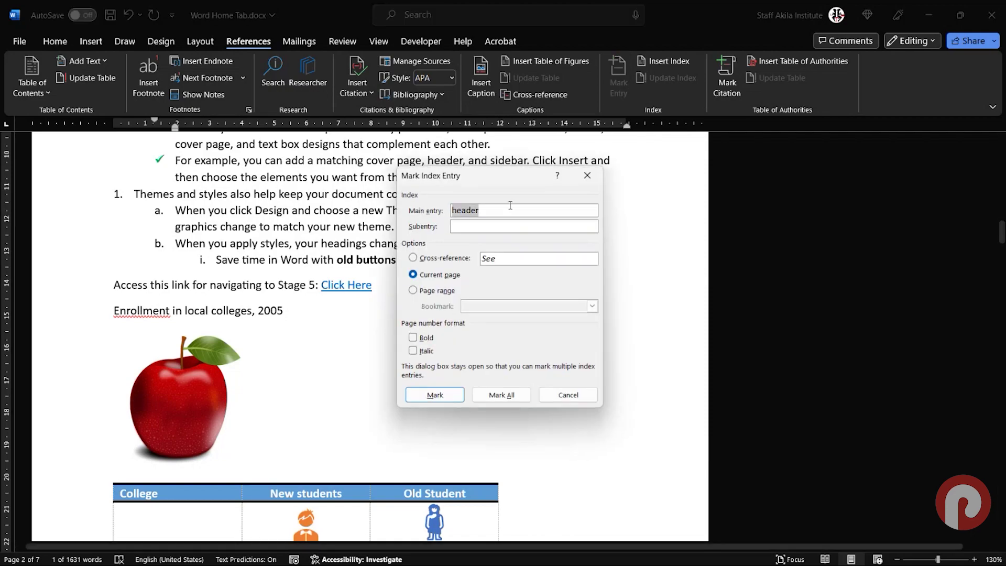
left_click_drag(471, 183, 509, 198)
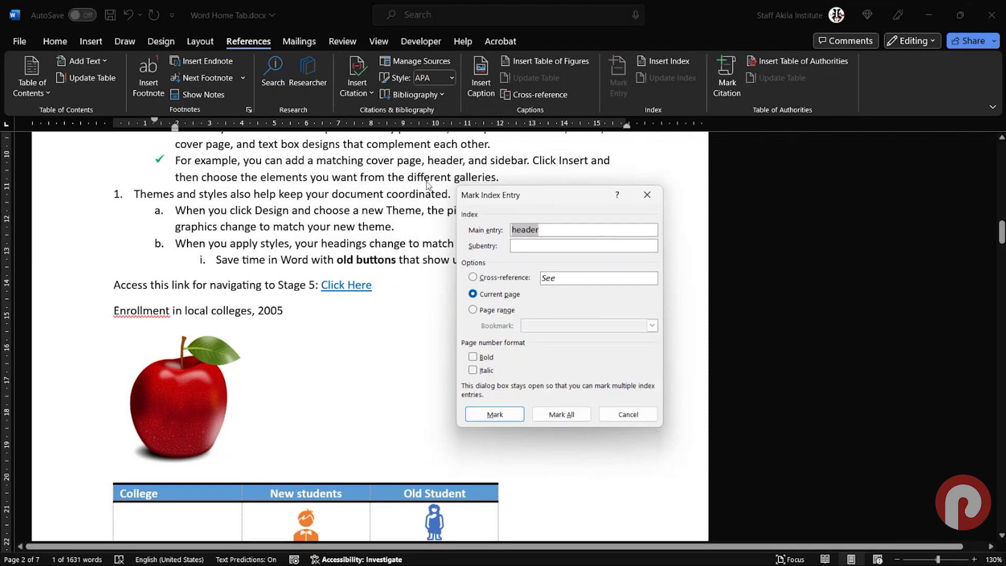
left_click(499, 415)
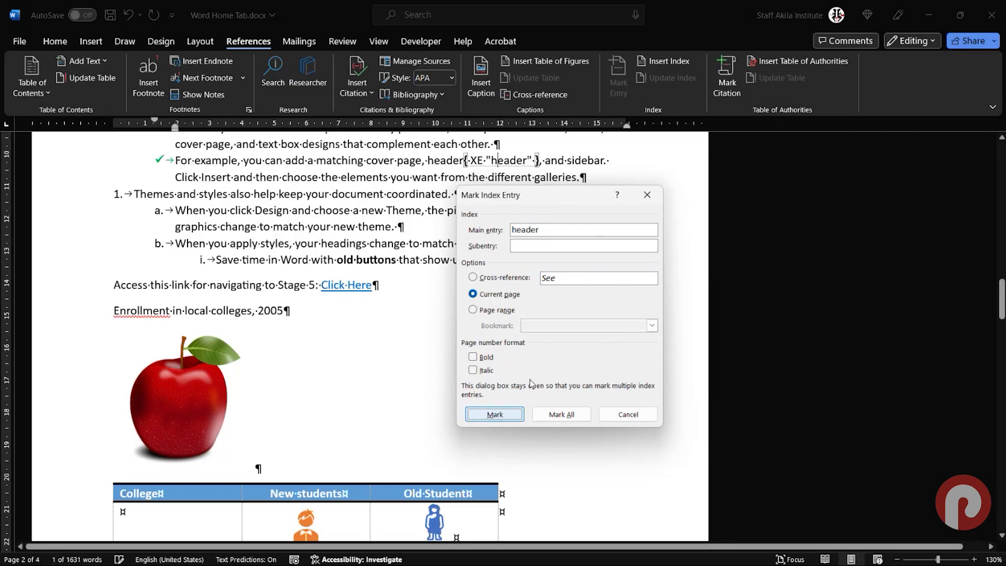
left_click(647, 194)
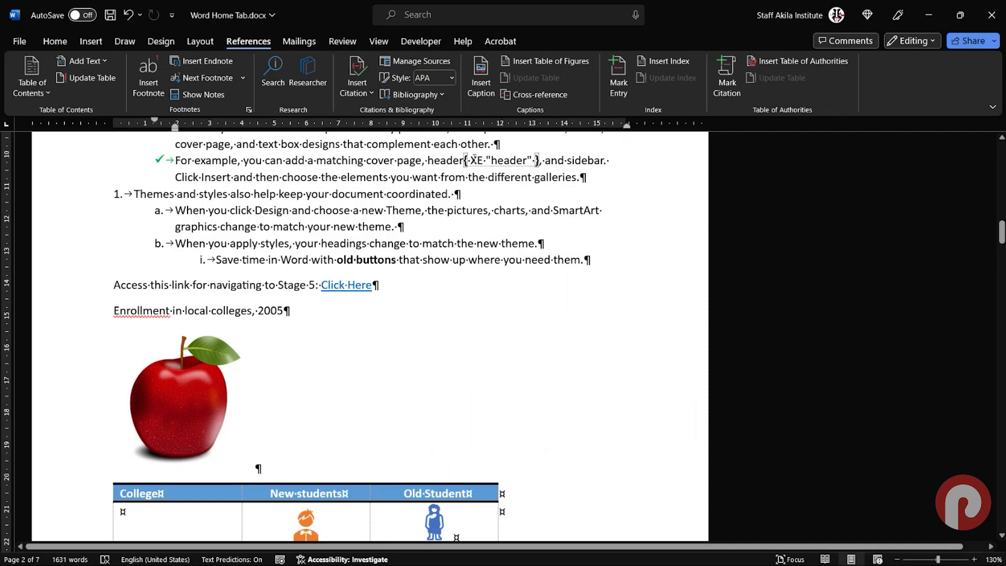
- Hide formatting marks and mark 'buttons' as an index entry
left_click(65, 45)
left_click(413, 71)
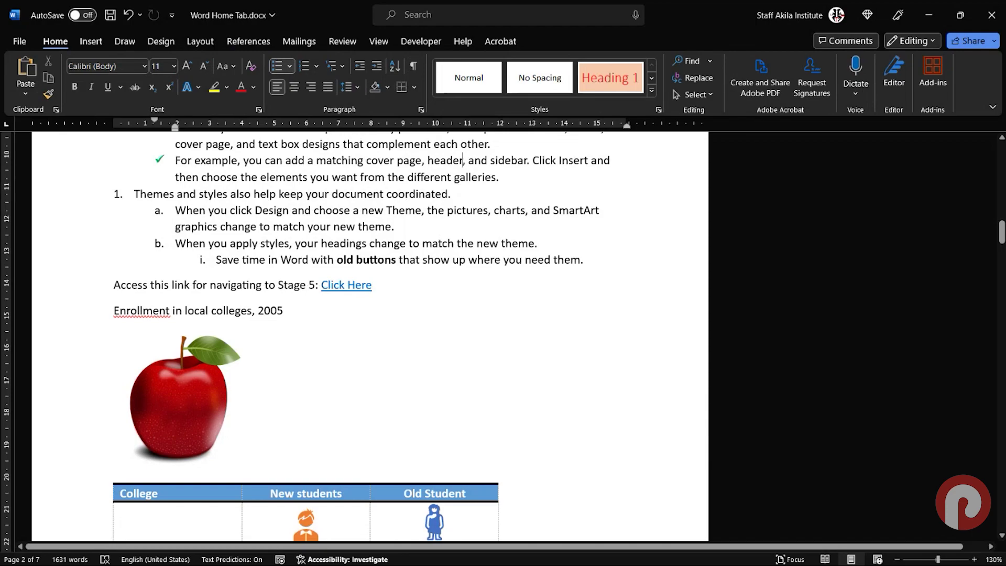
double_click(376, 260)
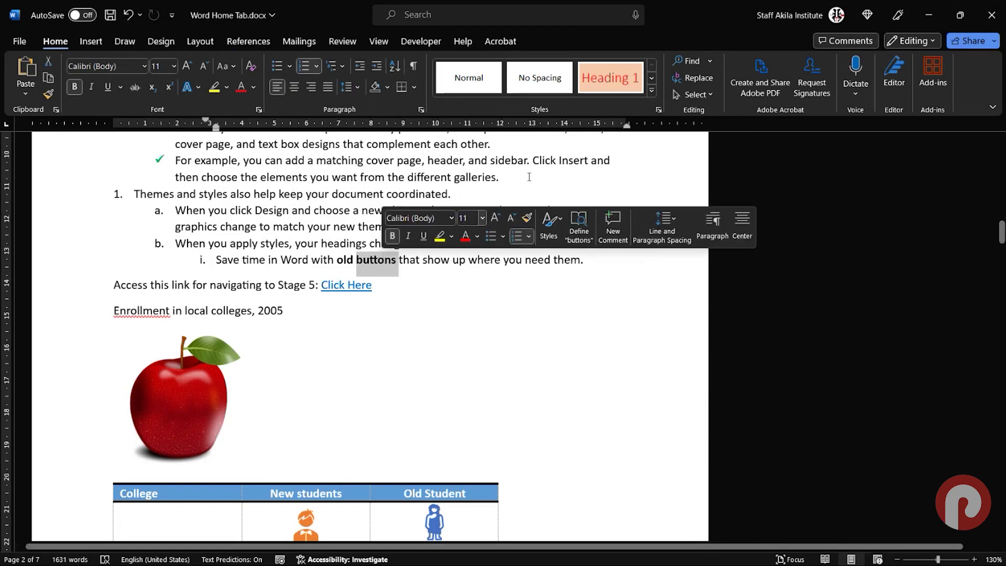
left_click(271, 42)
left_click(618, 79)
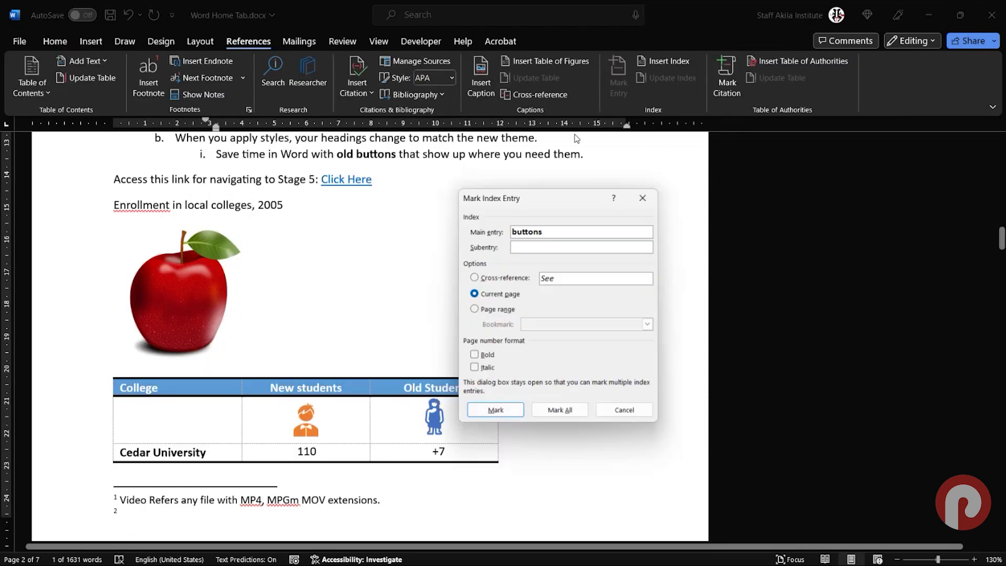
left_click(496, 409)
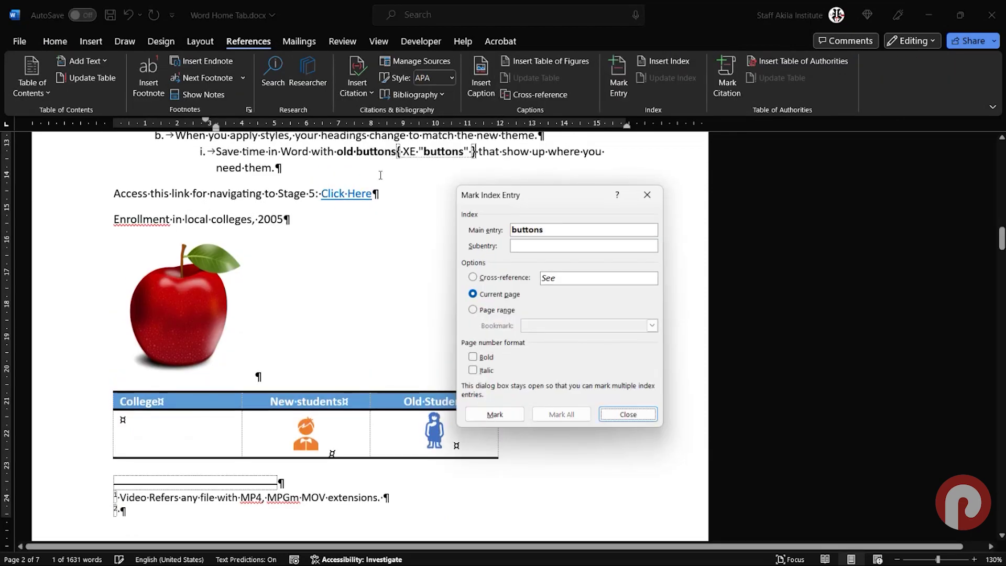
left_click(647, 194)
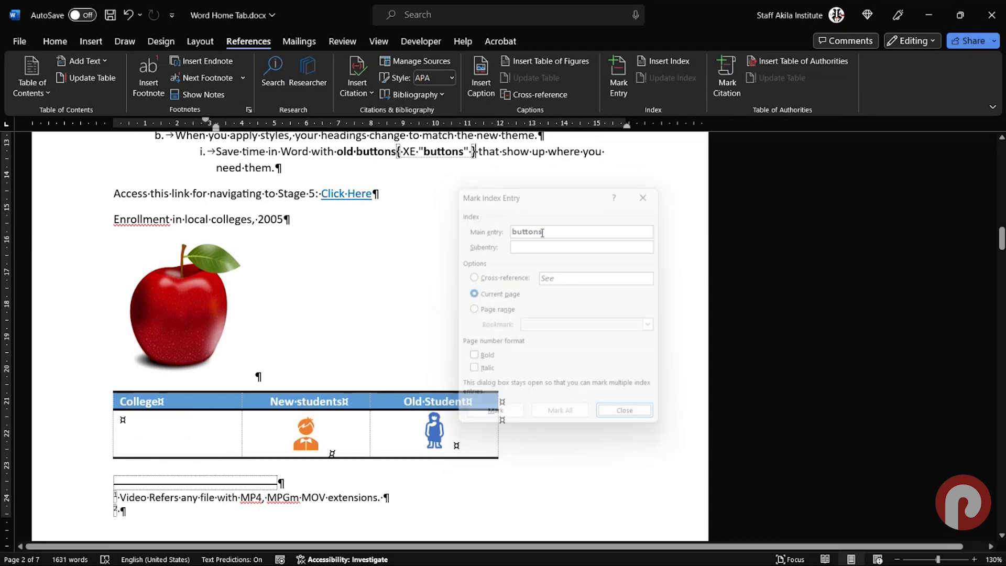
- Mark 'button' further down the text as an index entry
scroll(402, 379, "down", 2)
scroll(403, 378, "down", 4)
scroll(402, 379, "down", 2)
scroll(402, 379, "down", 3)
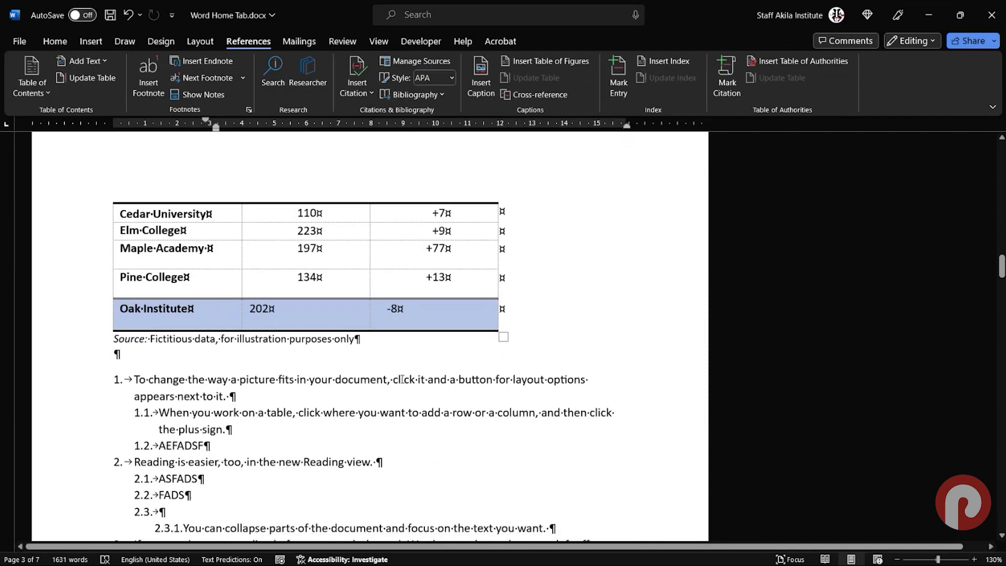
double_click(470, 381)
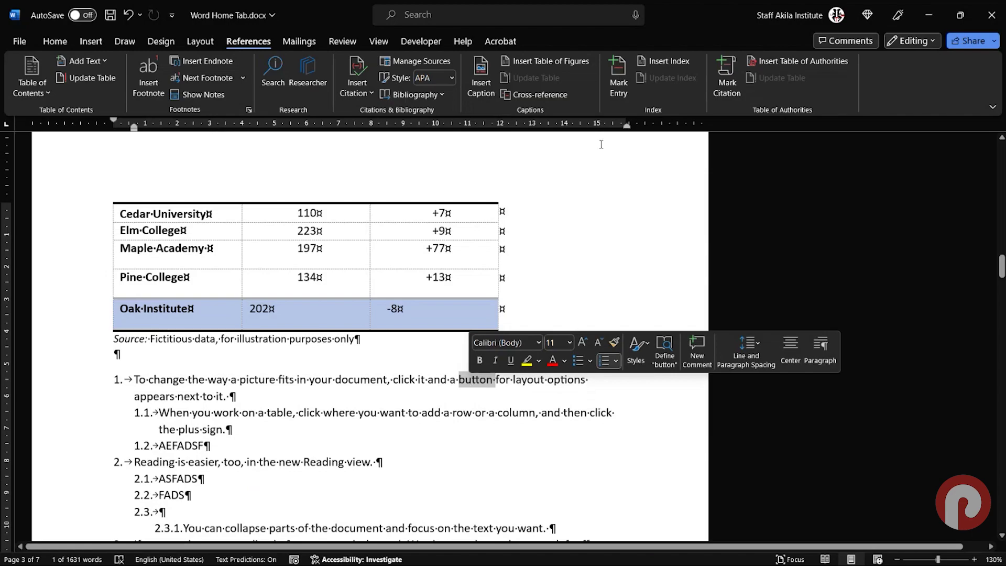
left_click(614, 78)
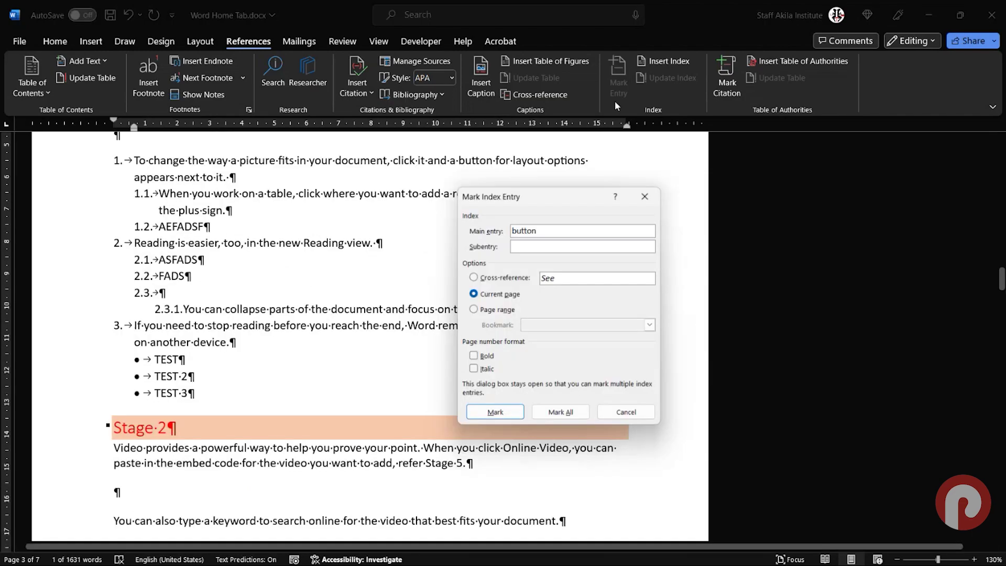
left_click(495, 414)
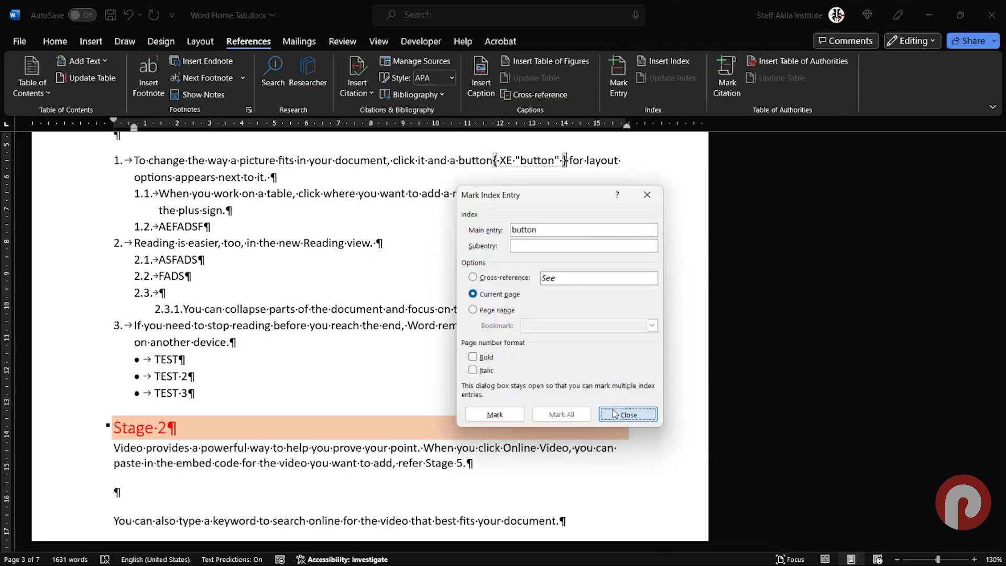
left_click(628, 414)
- Mark 'video' in Stage 2 as an index entry
scroll(400, 406, "down", 2)
double_click(396, 401)
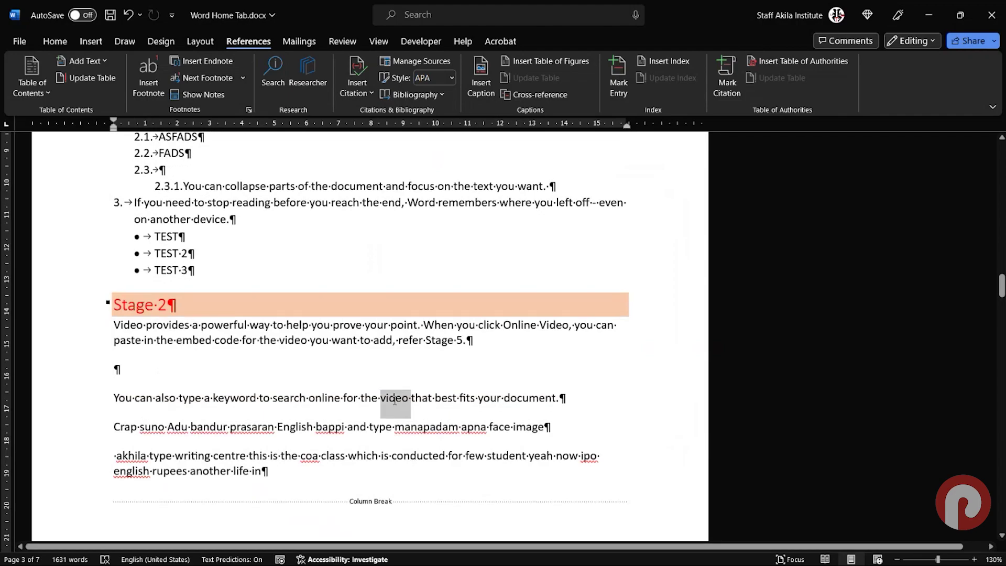
left_click(618, 84)
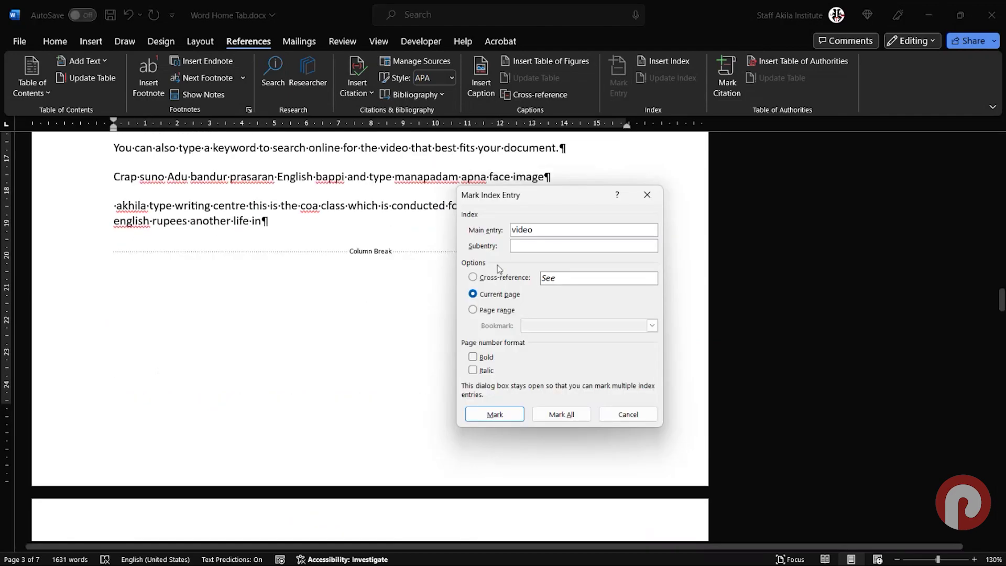
left_click(493, 413)
- Mark 'where' in the Save time in Word paragraph as a main index entry
scroll(261, 285, "down", 1)
scroll(260, 285, "down", 2)
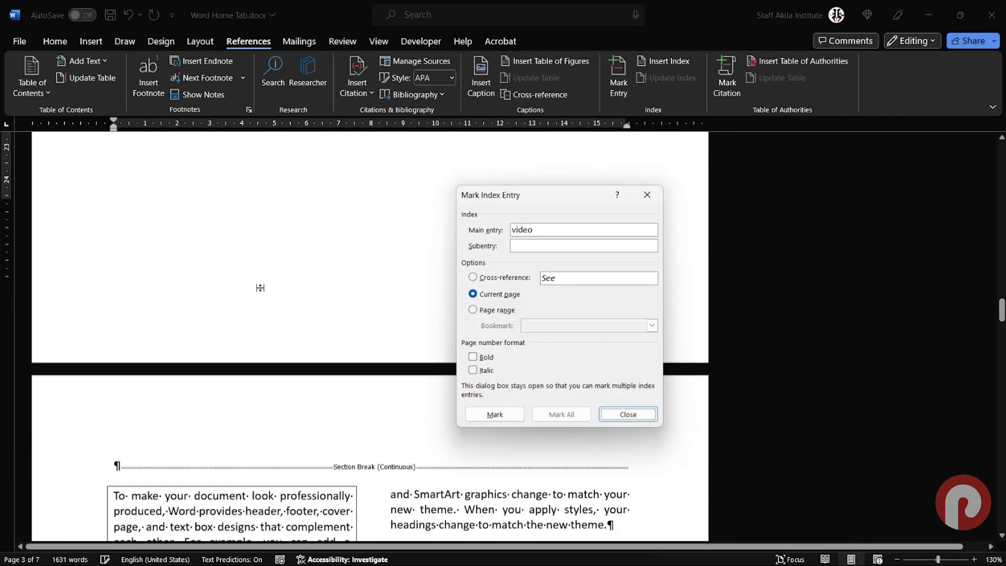
scroll(260, 285, "down", 3)
double_click(419, 364)
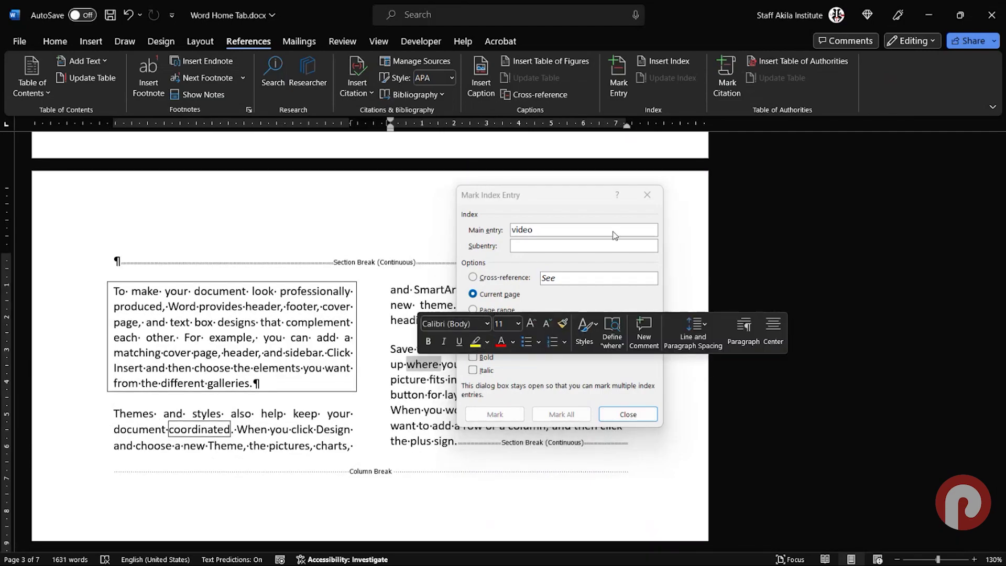
left_click(660, 198)
left_click(659, 197)
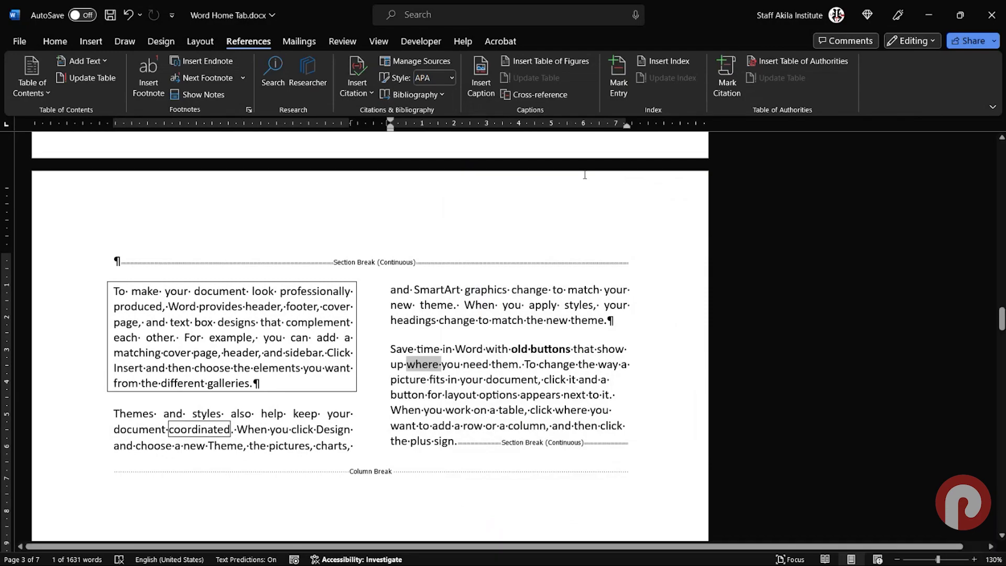
left_click(627, 69)
left_click(494, 414)
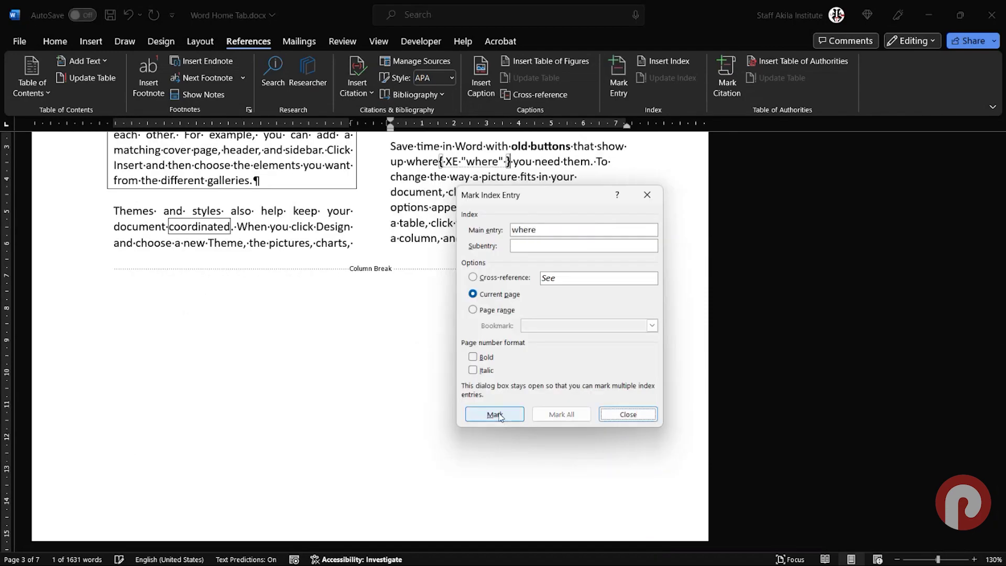
left_click(606, 414)
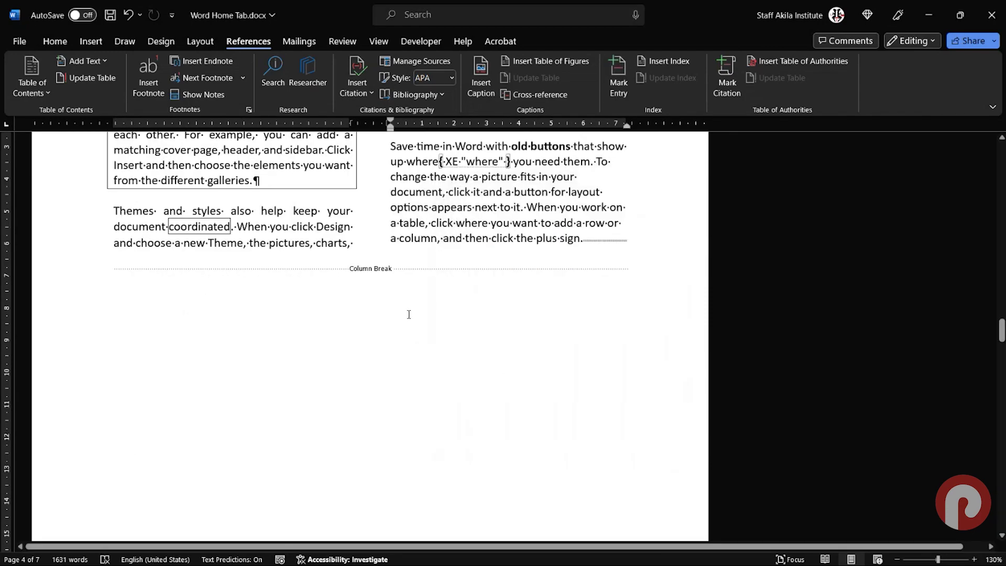
key("ctrl+Home")
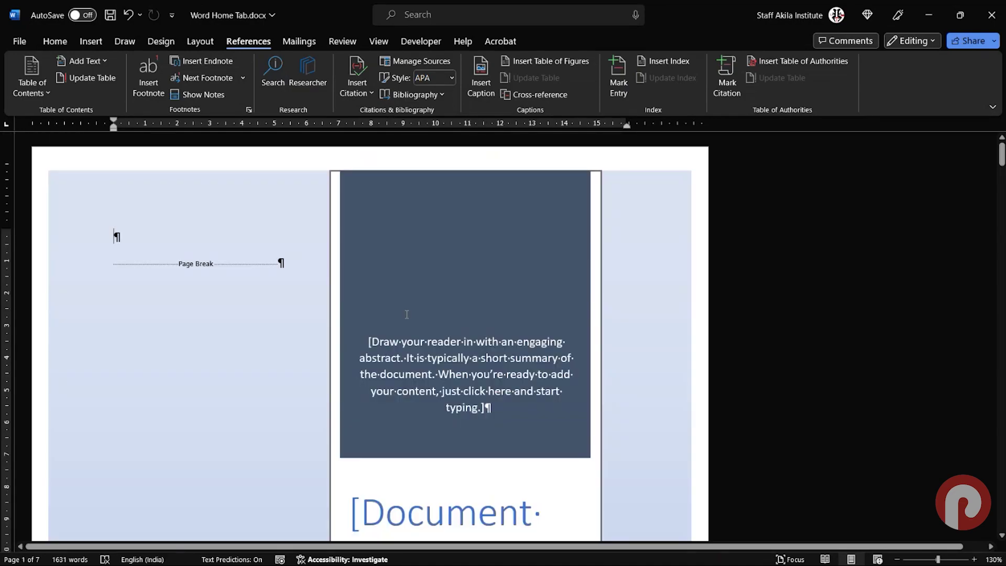
- Add an empty paragraph at the document's end and insert a default index there
key("ctrl+End")
key("Return")
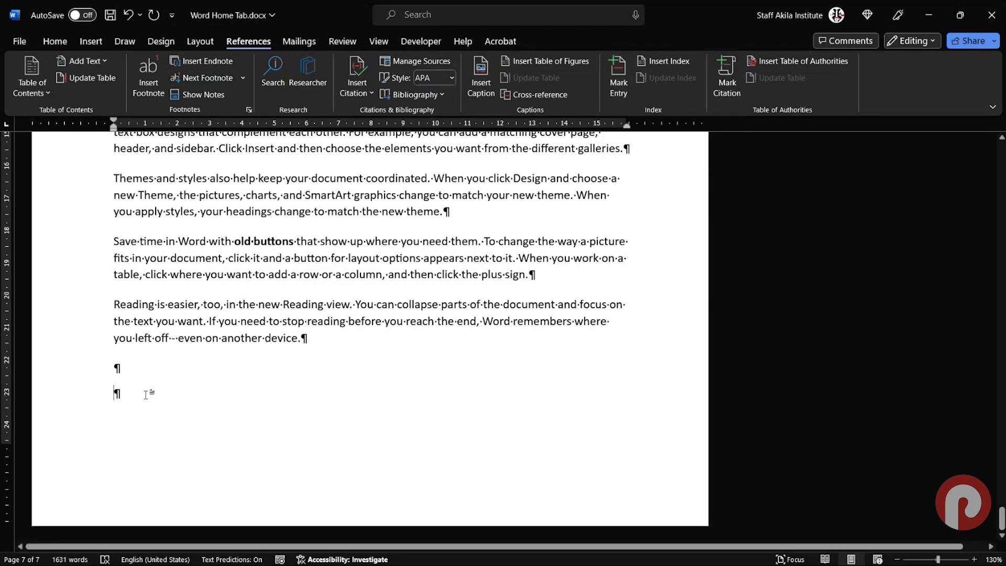
left_click(654, 62)
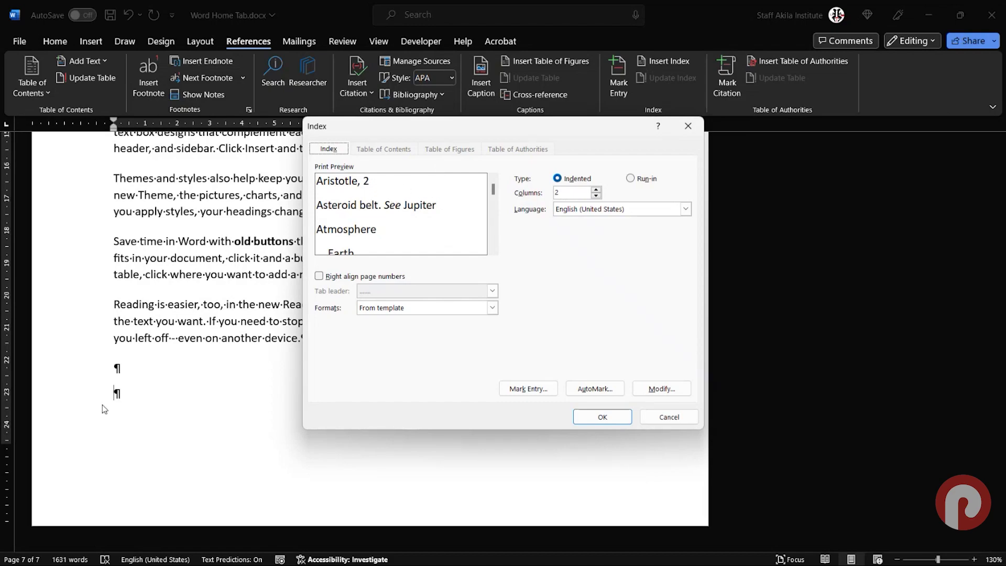
left_click(612, 423)
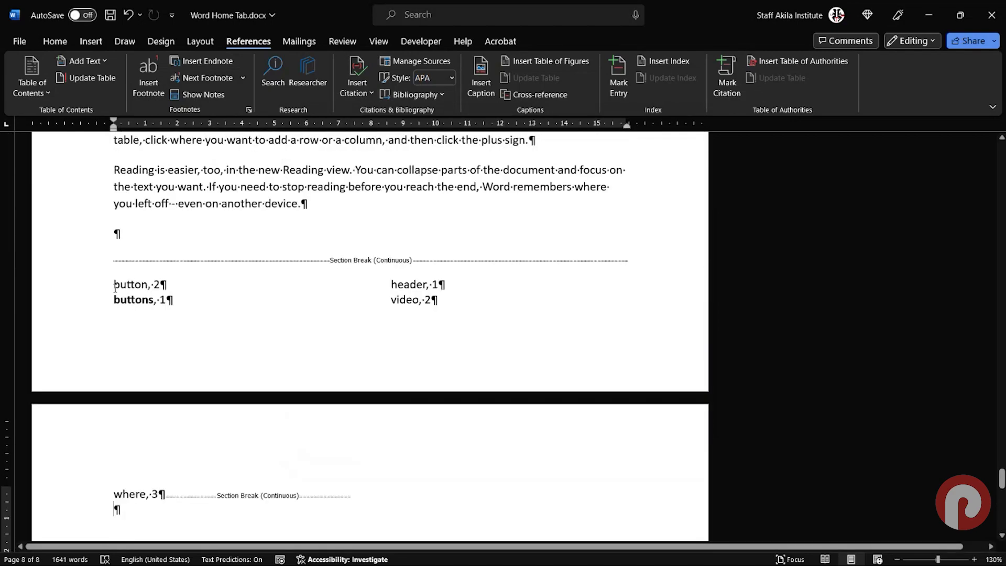
- Update the entries of the index at the document's end
right_click(124, 283)
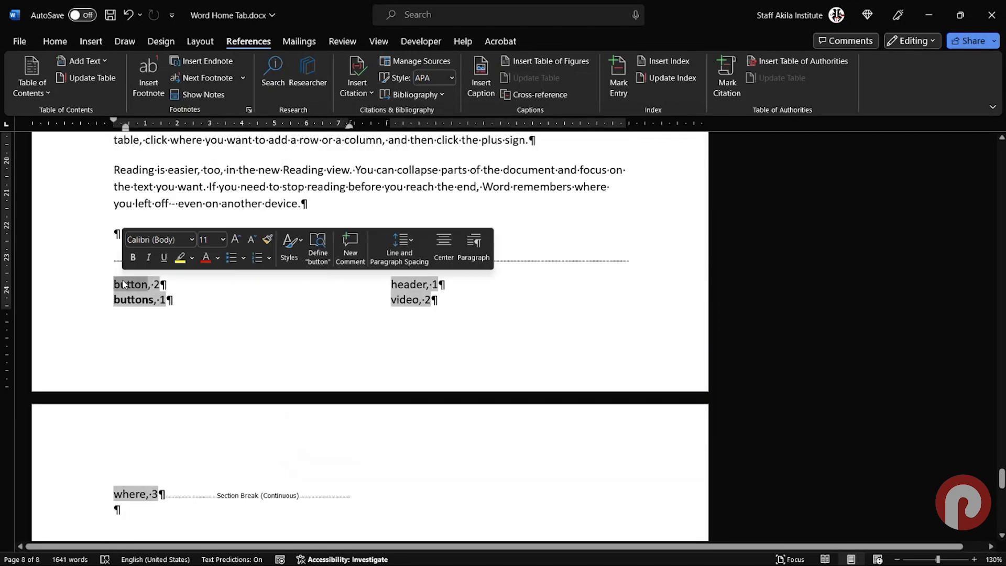
left_click(397, 284)
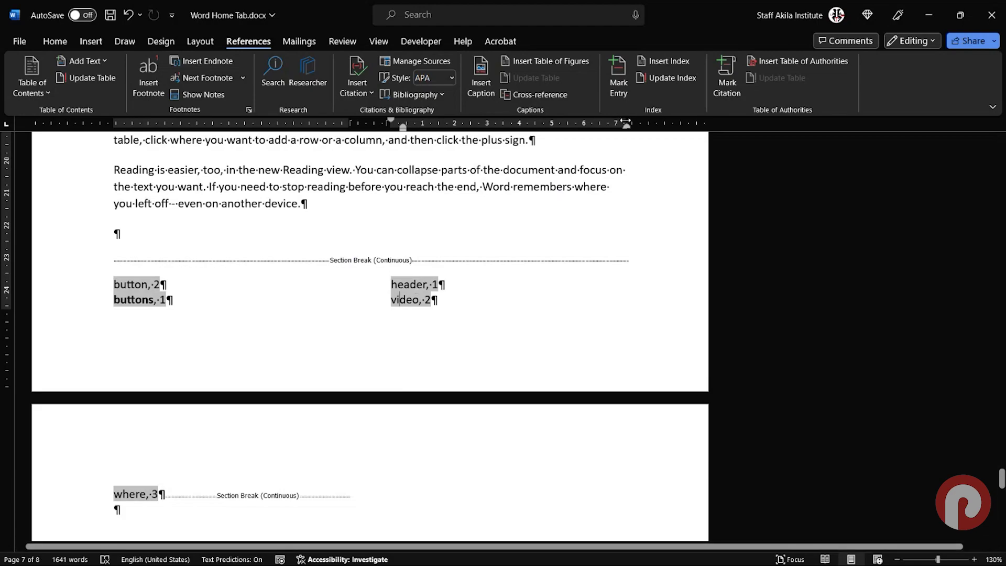
left_click(670, 77)
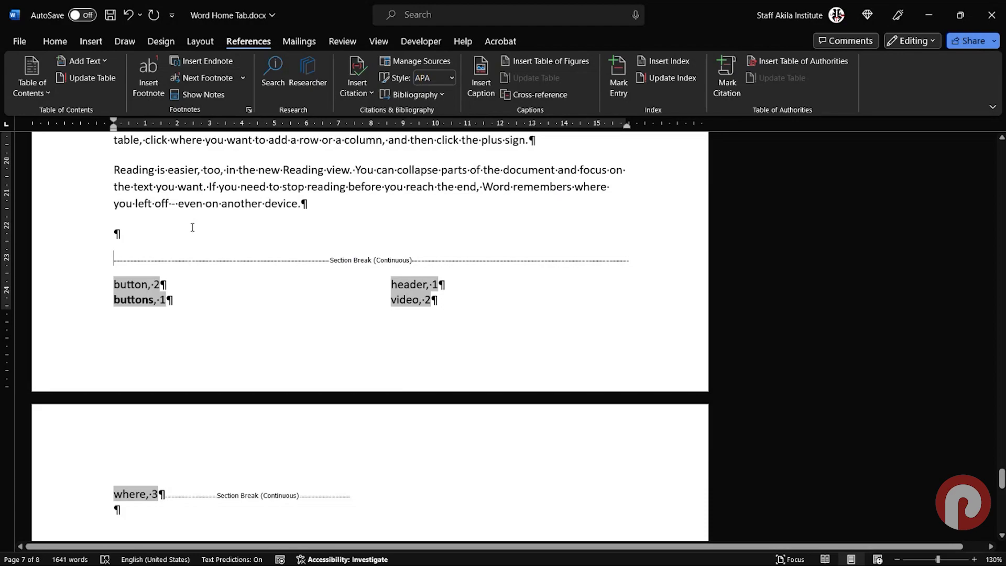
left_click(191, 226)
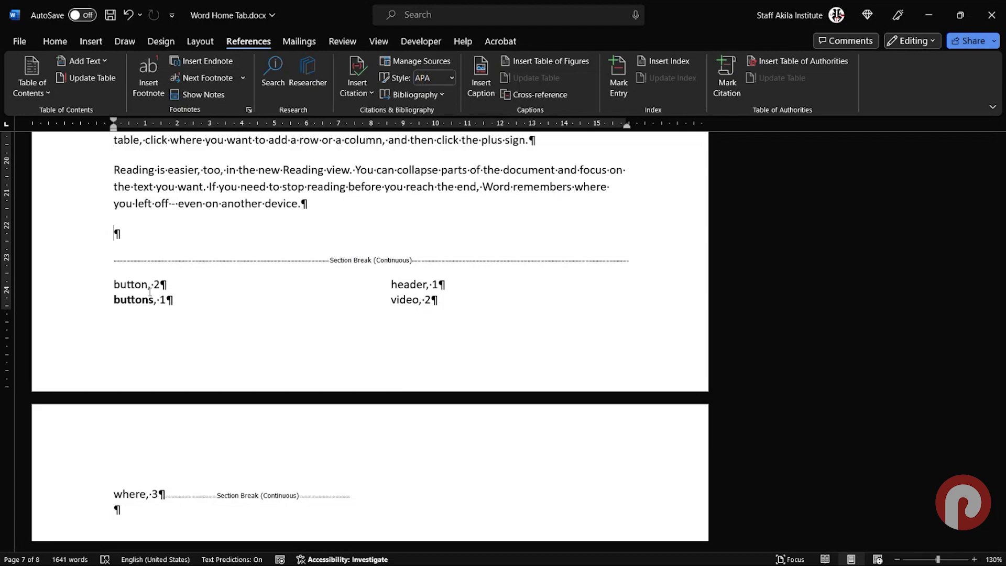
left_click(107, 278)
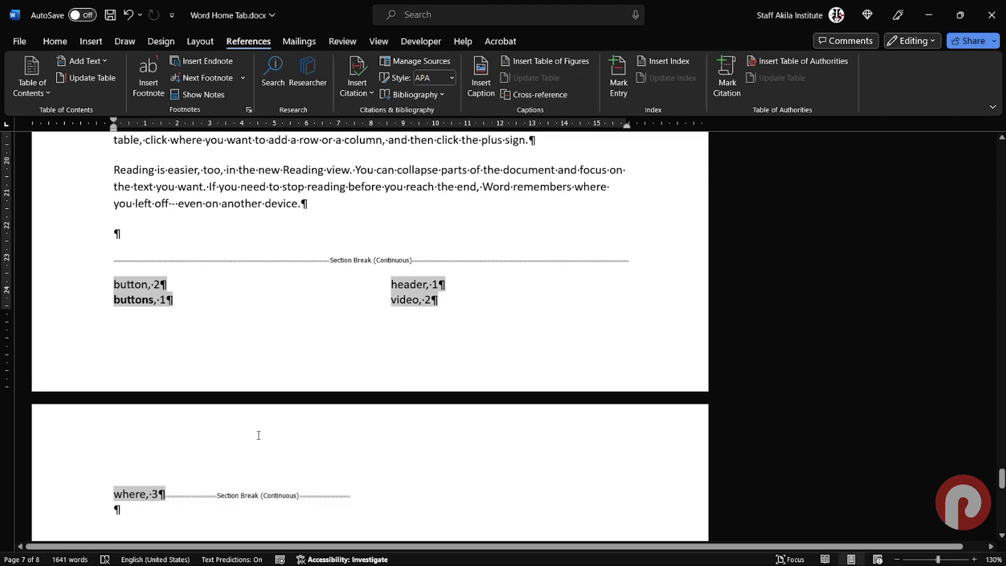
- Undo the index, delete the leftover section breaks and add an empty paragraph
key("ctrl+z")
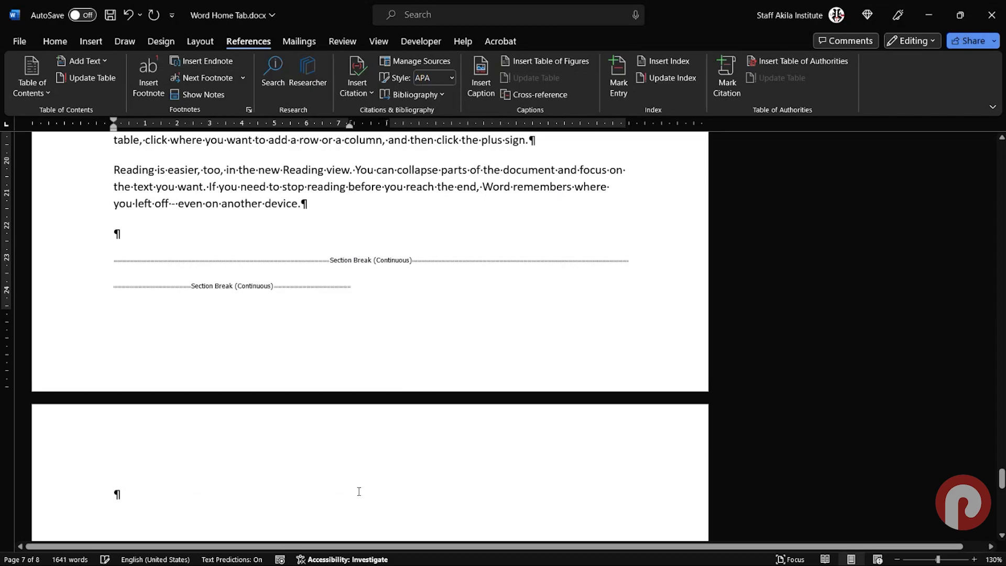
left_click_drag(101, 233, 174, 286)
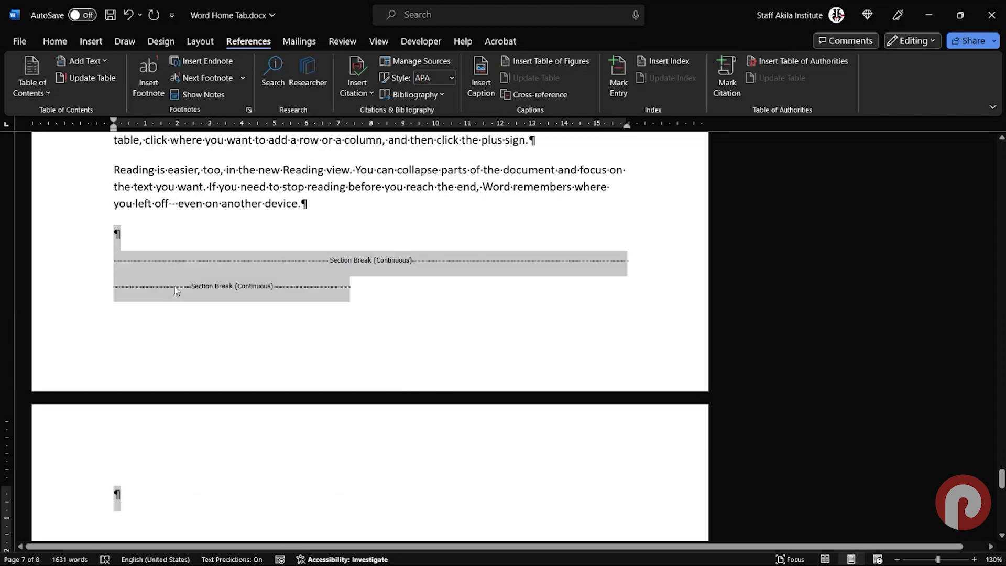
key("Delete")
key("Return")
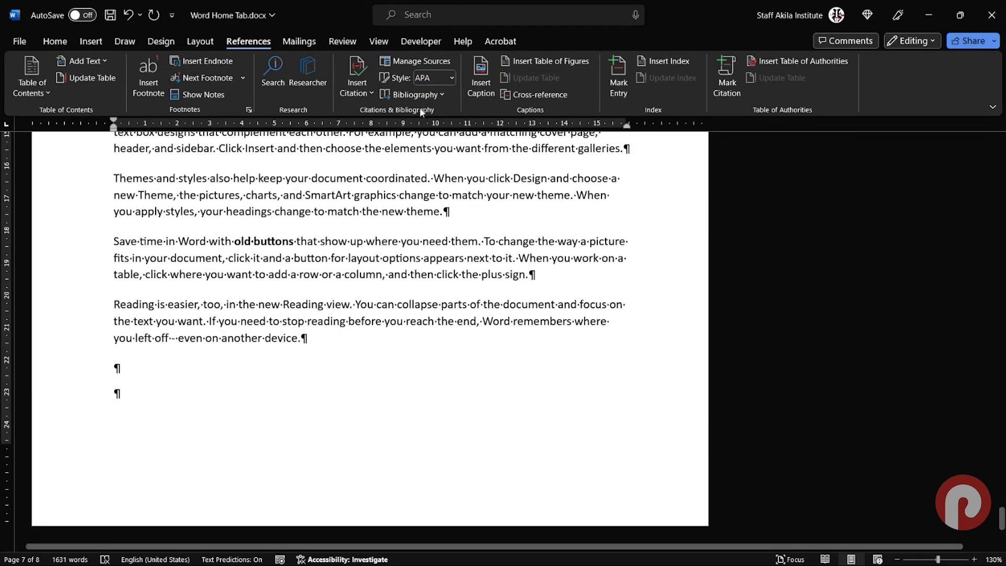
- Preview Classic, Fancy, Modern, Bulleted and Simple formats, then insert the index in Formal format
left_click(664, 61)
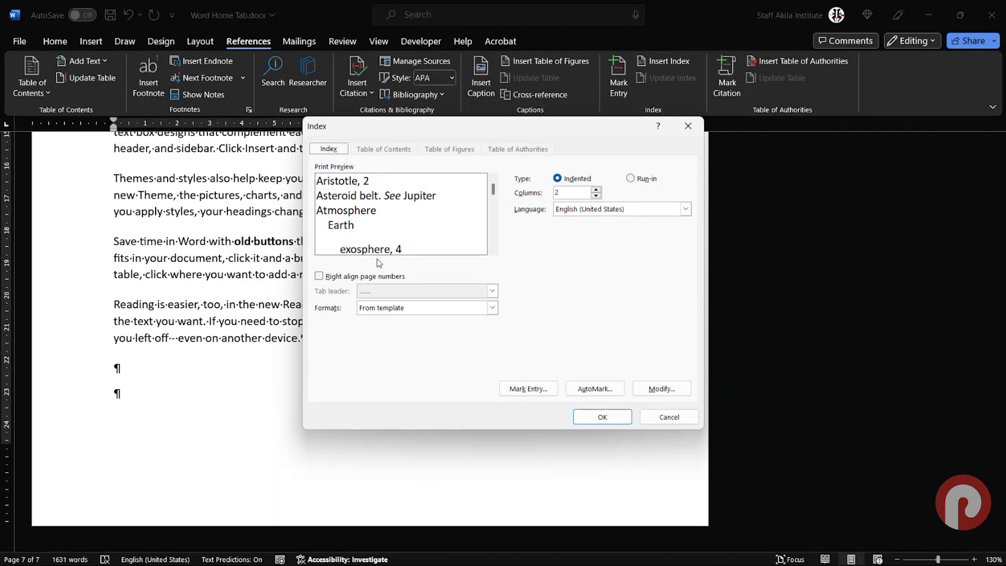
left_click(492, 309)
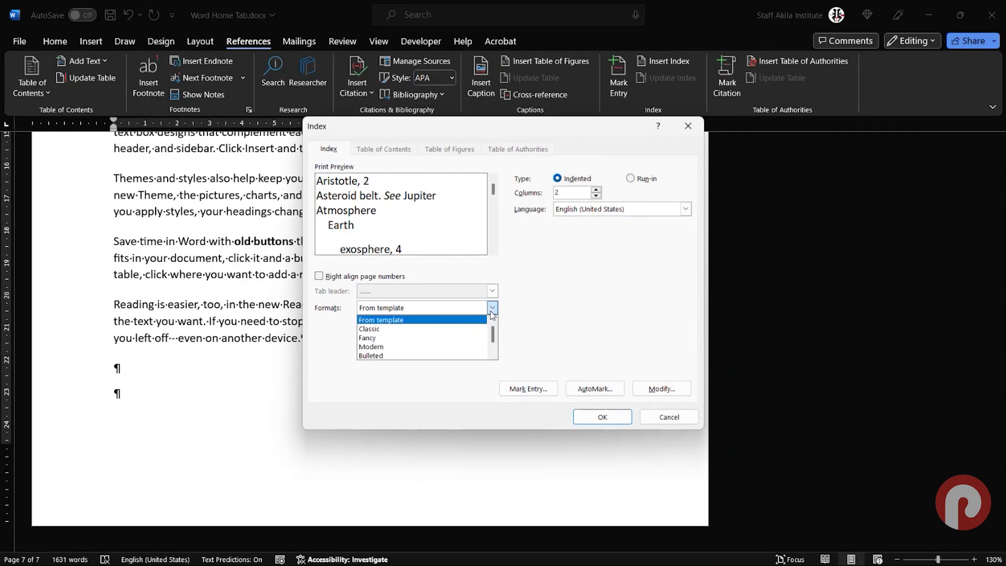
left_click(465, 329)
left_click(493, 309)
left_click(460, 336)
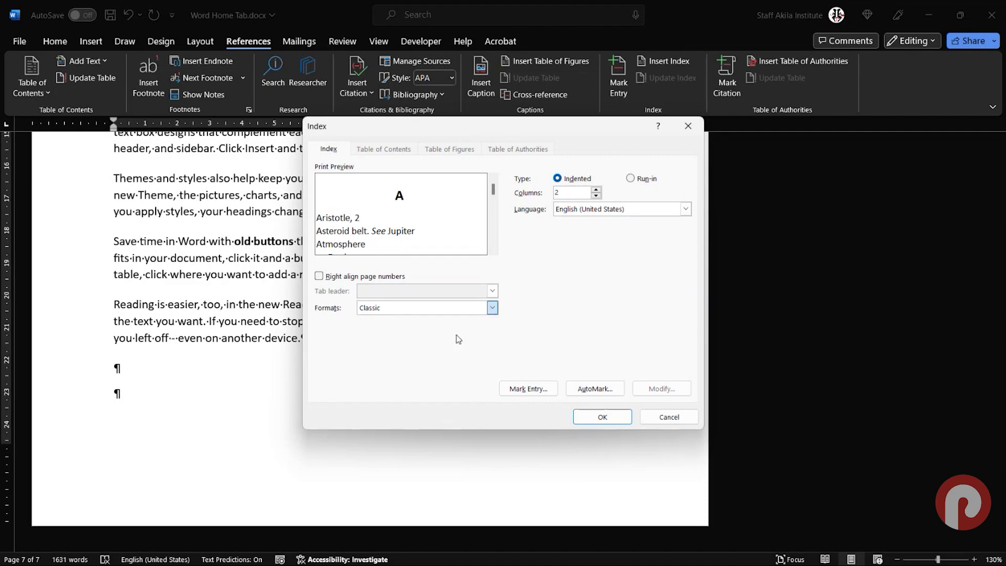
left_click(492, 309)
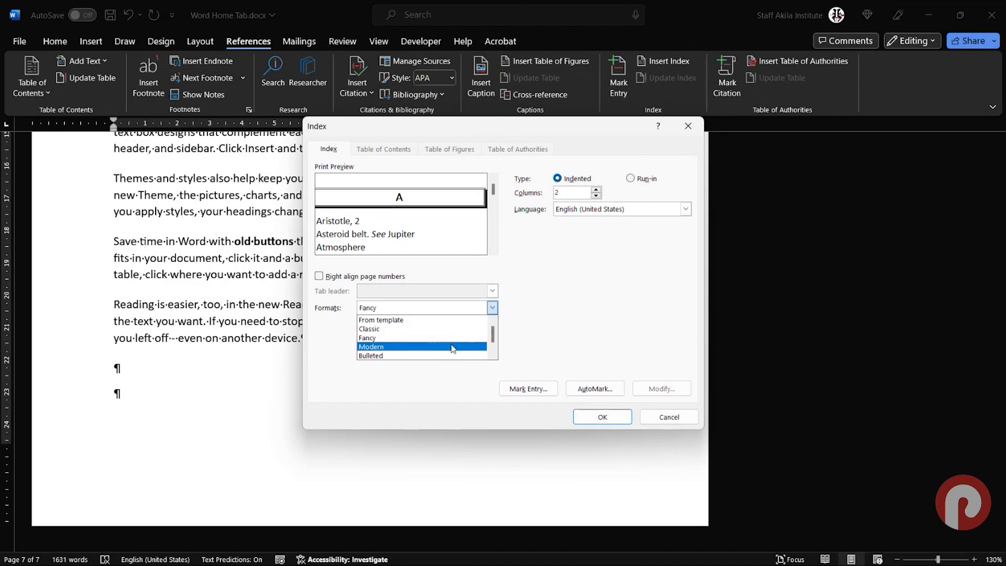
left_click(456, 343)
left_click(493, 309)
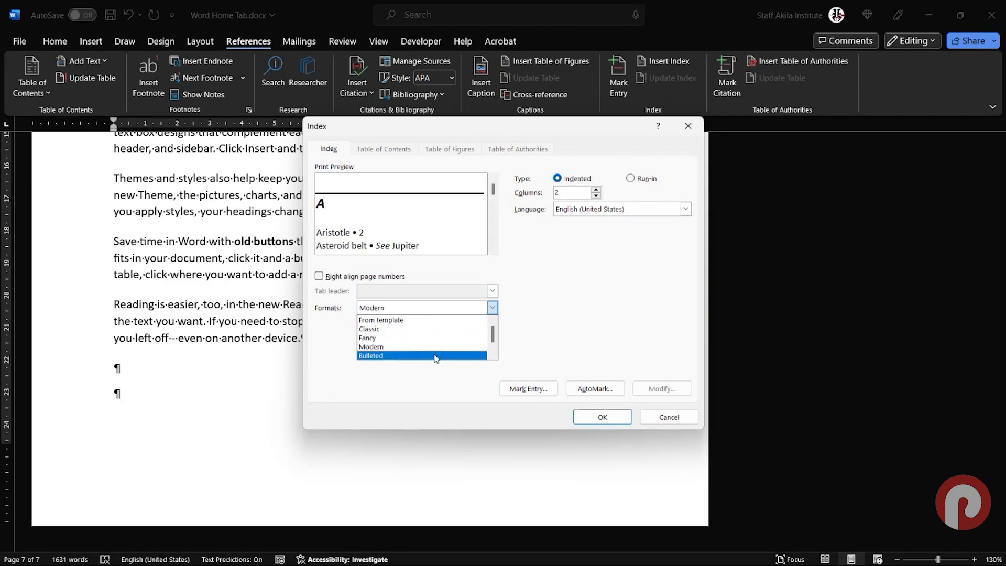
left_click(456, 350)
left_click(492, 307)
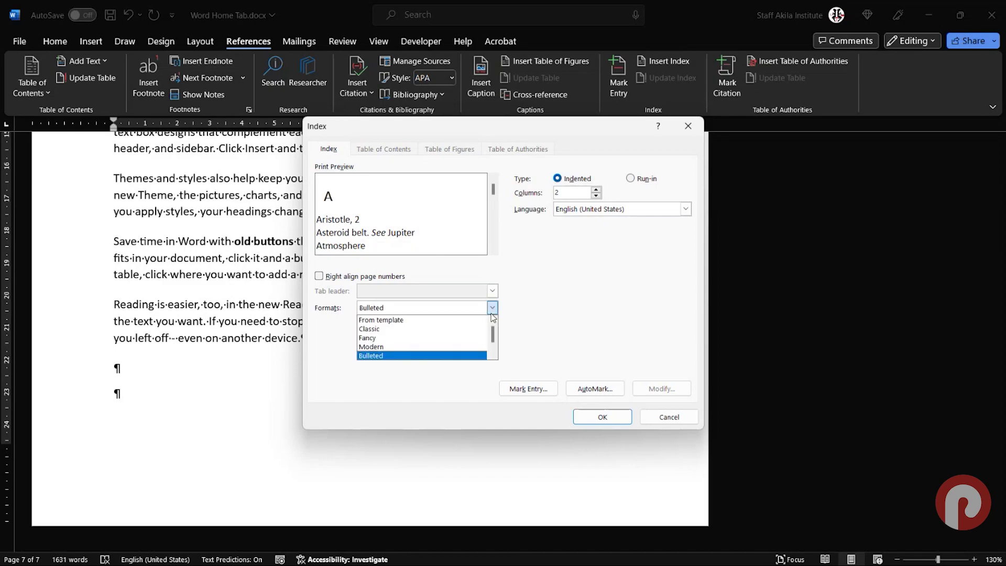
scroll(492, 338, "down", 1)
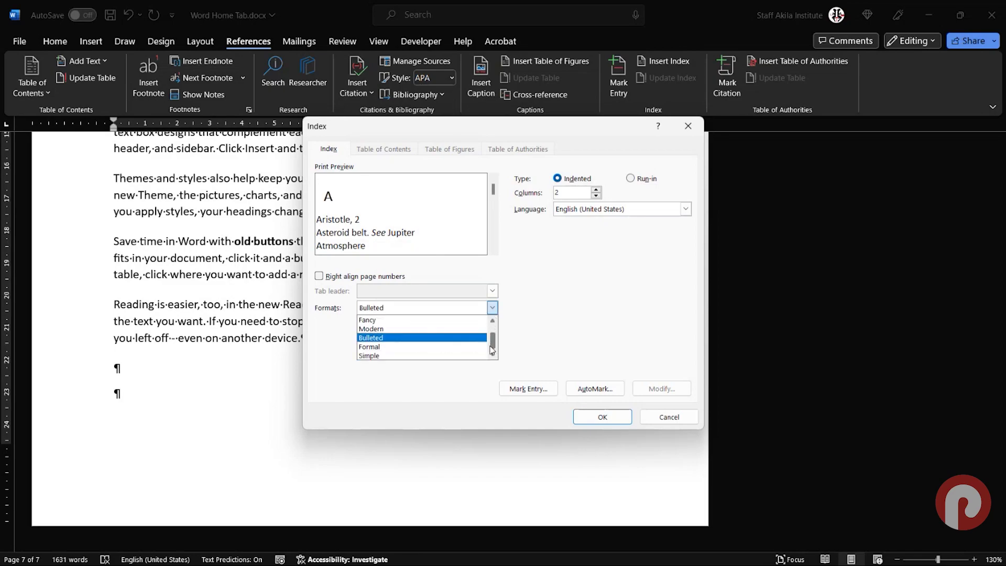
left_click(455, 348)
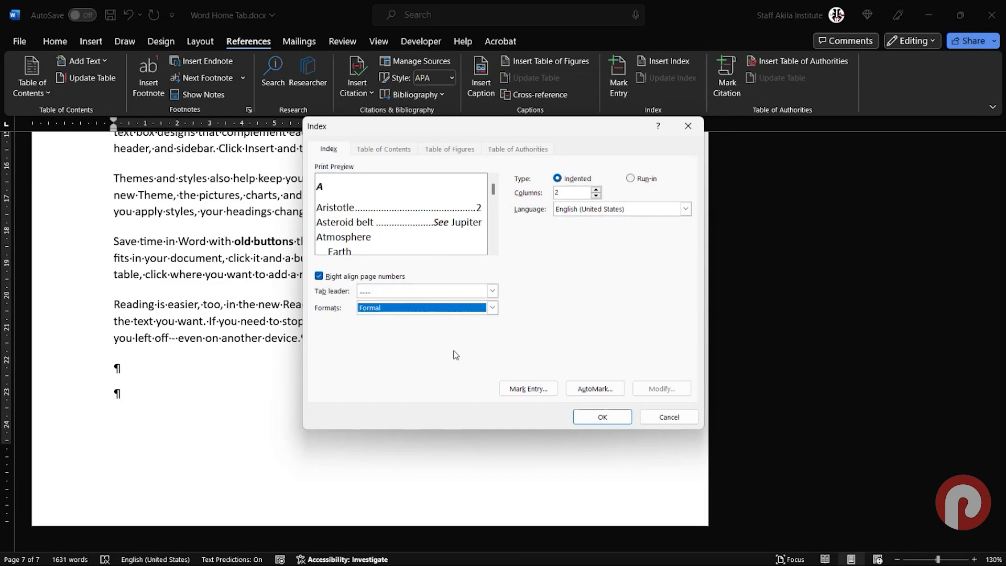
left_click(492, 308)
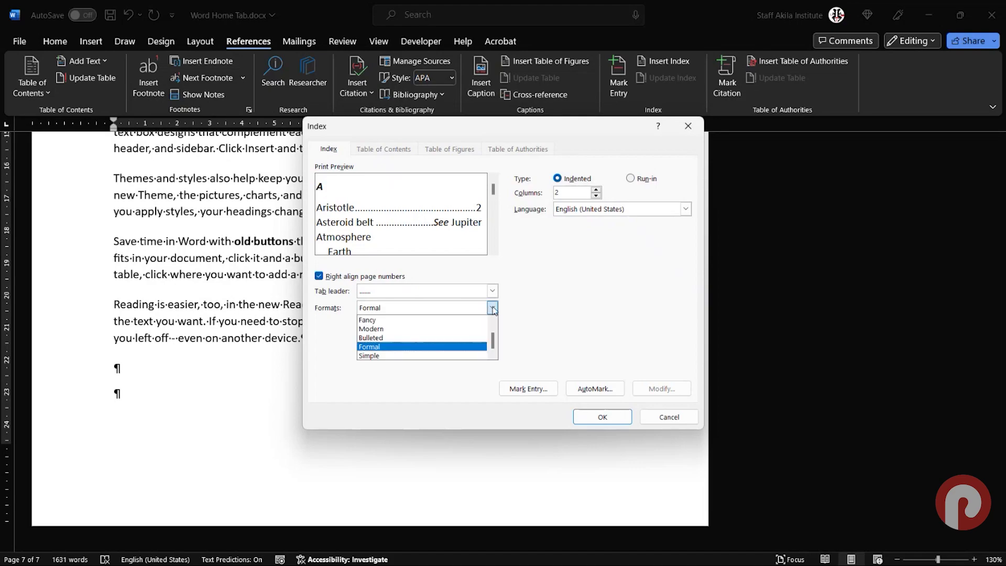
left_click(474, 356)
left_click(493, 309)
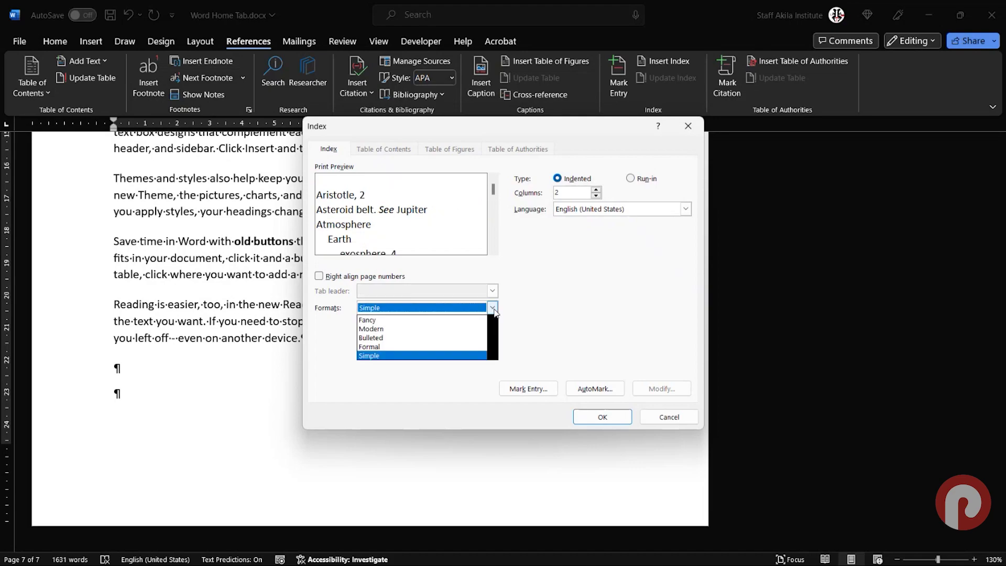
left_click(442, 347)
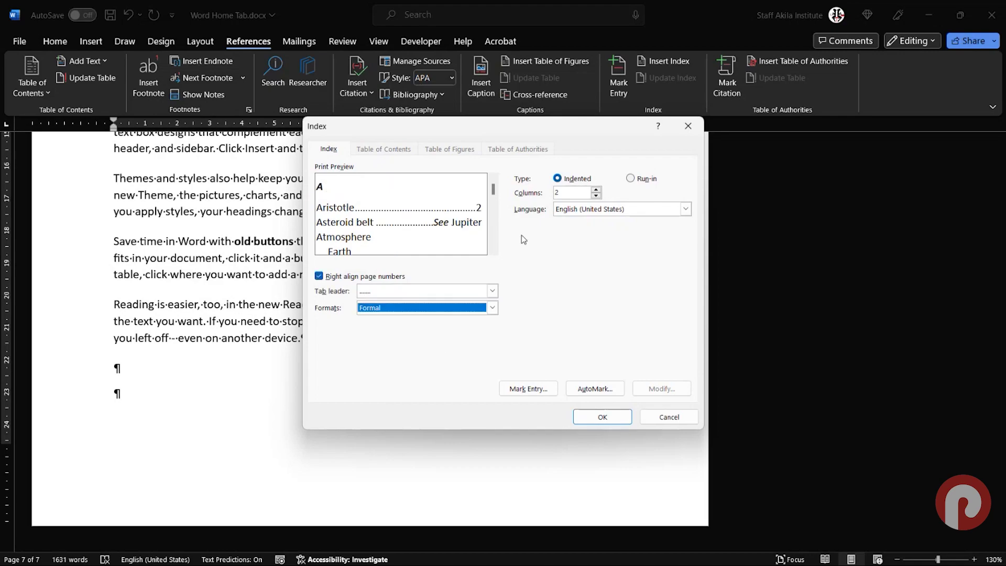
left_click(602, 417)
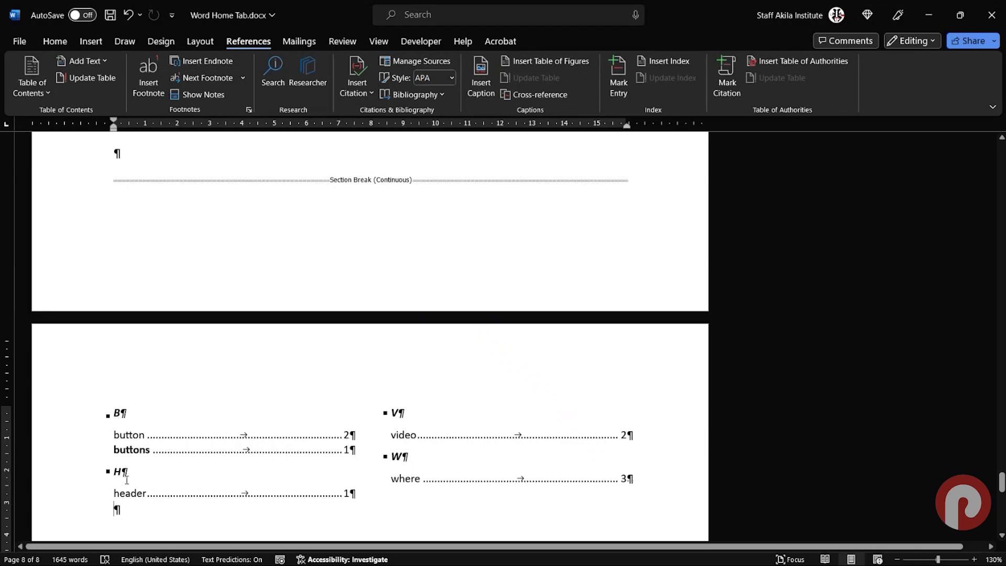
- Place the cursor at the end of the header entry in the index's second column
left_click(396, 457)
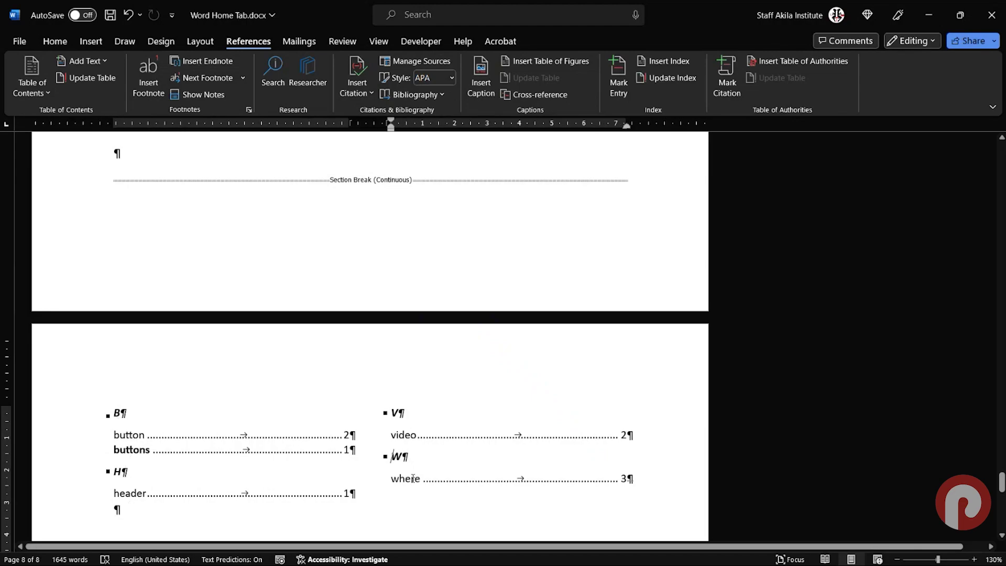
key("Up")
key("Up")
key("Up")
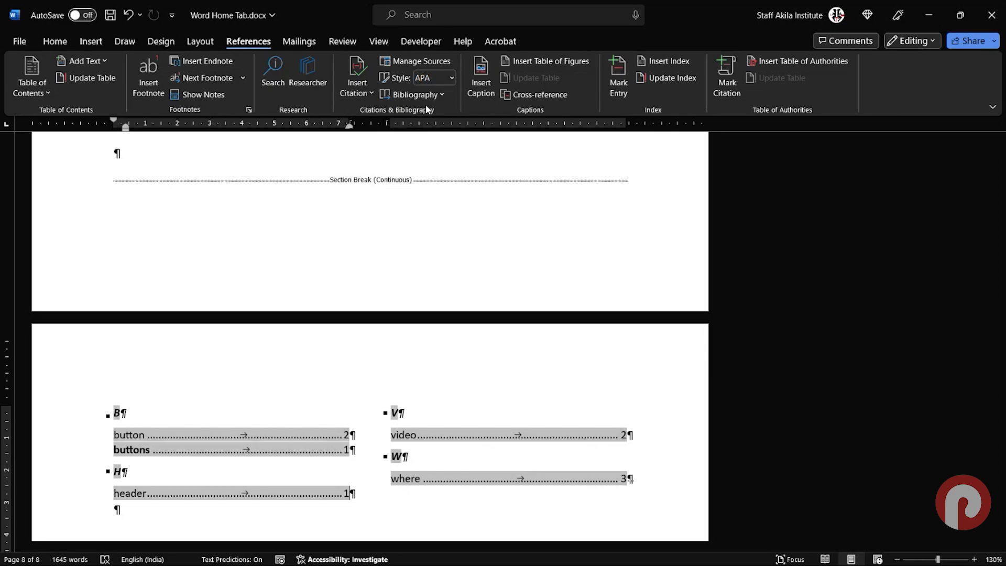
- Place the insertion point at the end of the first Conclusion paragraph
left_click(369, 94)
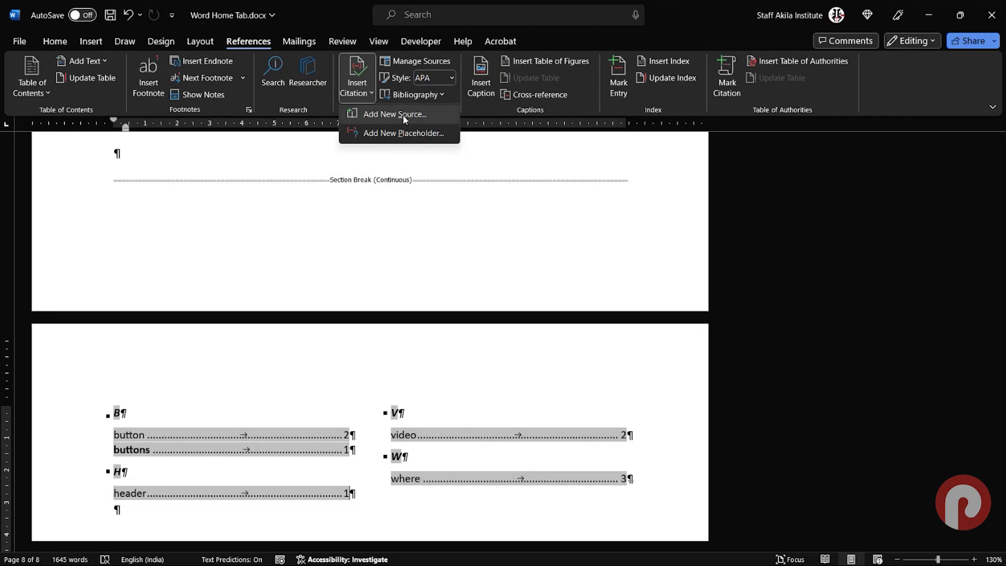
left_click(476, 112)
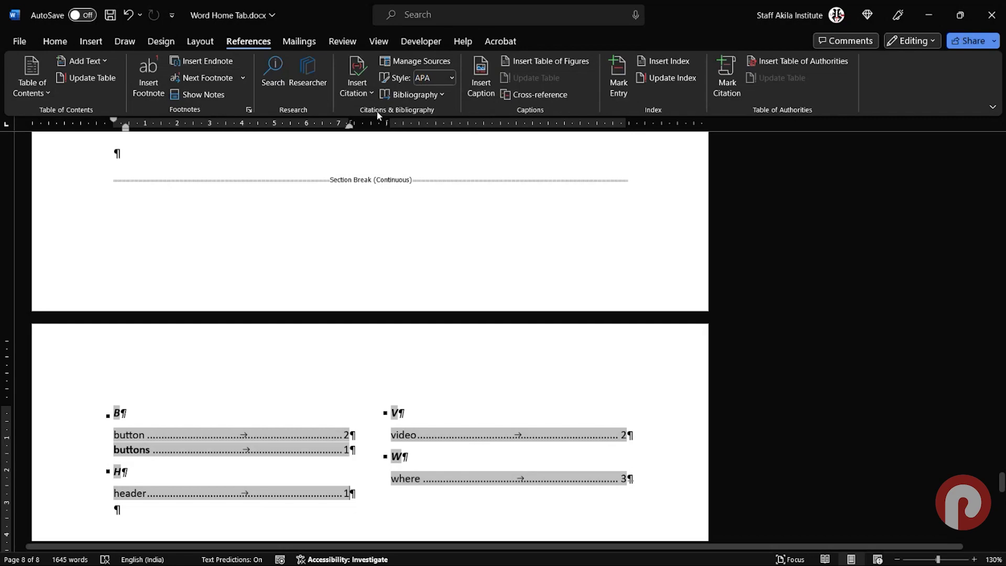
scroll(285, 335, "up", 3)
scroll(286, 335, "up", 2)
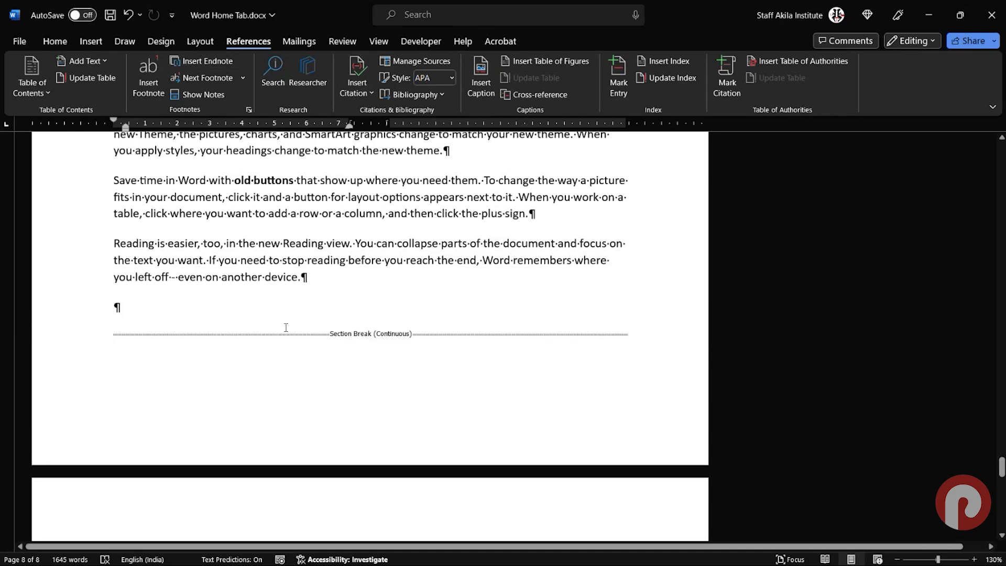
scroll(287, 327, "up", 3)
scroll(286, 328, "up", 1)
double_click(262, 330)
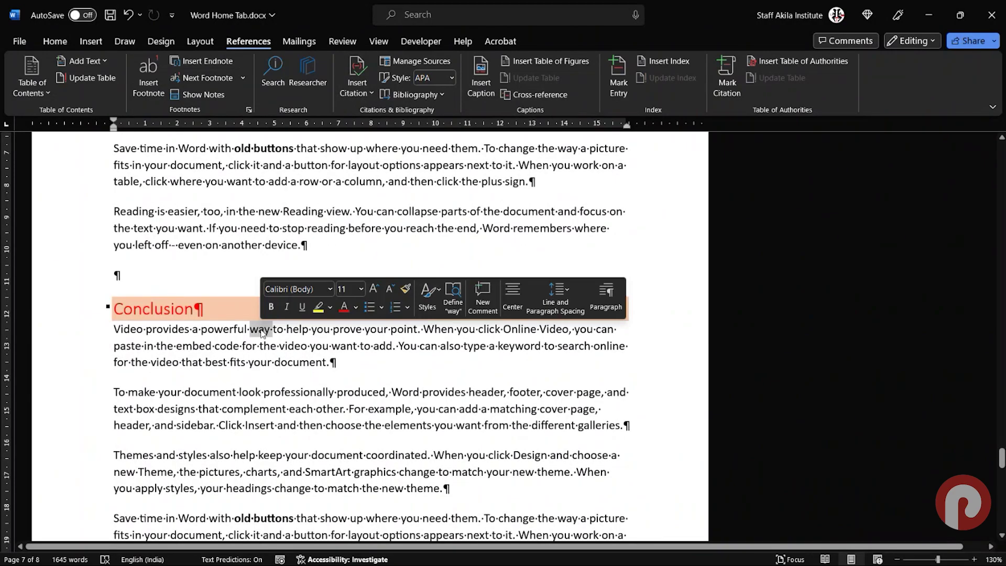
left_click(273, 331)
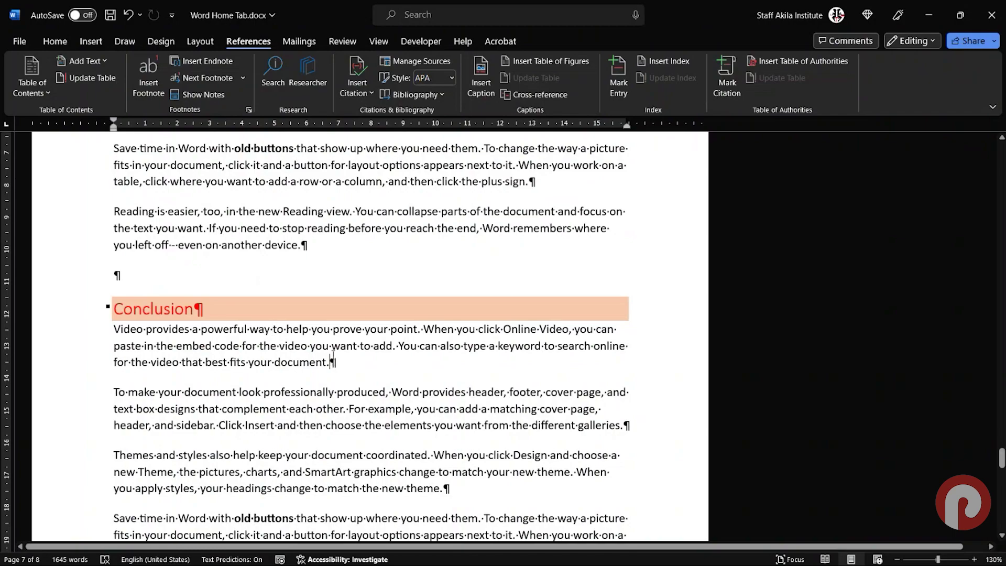
- Start a new citation source and set its type to Web site
left_click(360, 86)
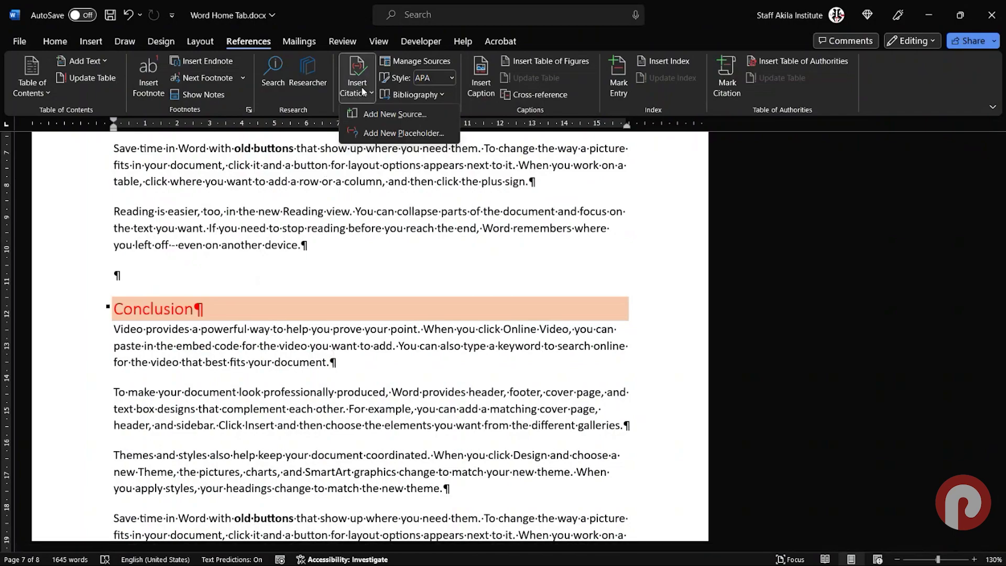
left_click(382, 114)
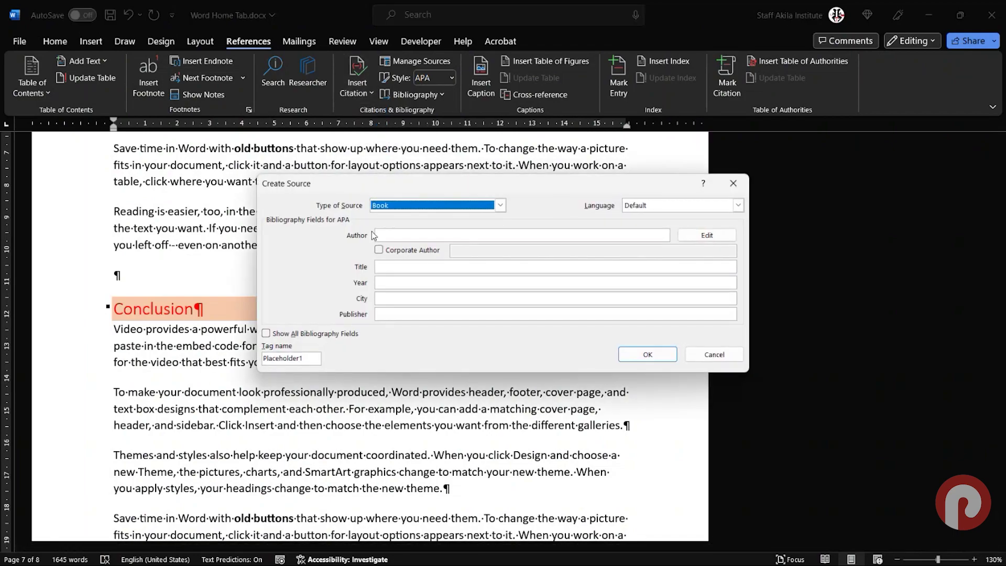
left_click_drag(391, 177, 475, 181)
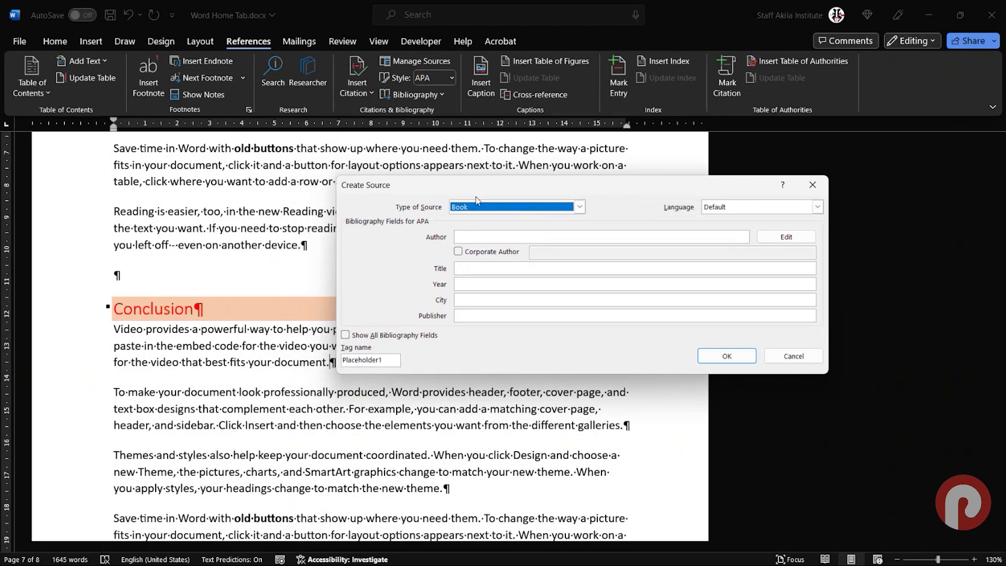
left_click(477, 209)
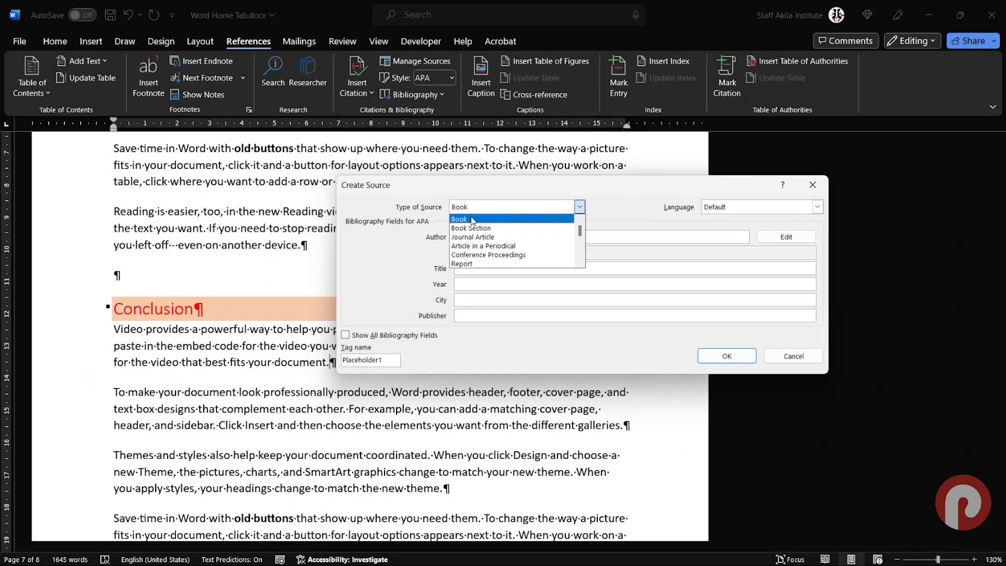
left_click(473, 219)
left_click(474, 209)
left_click(485, 229)
left_click(489, 209)
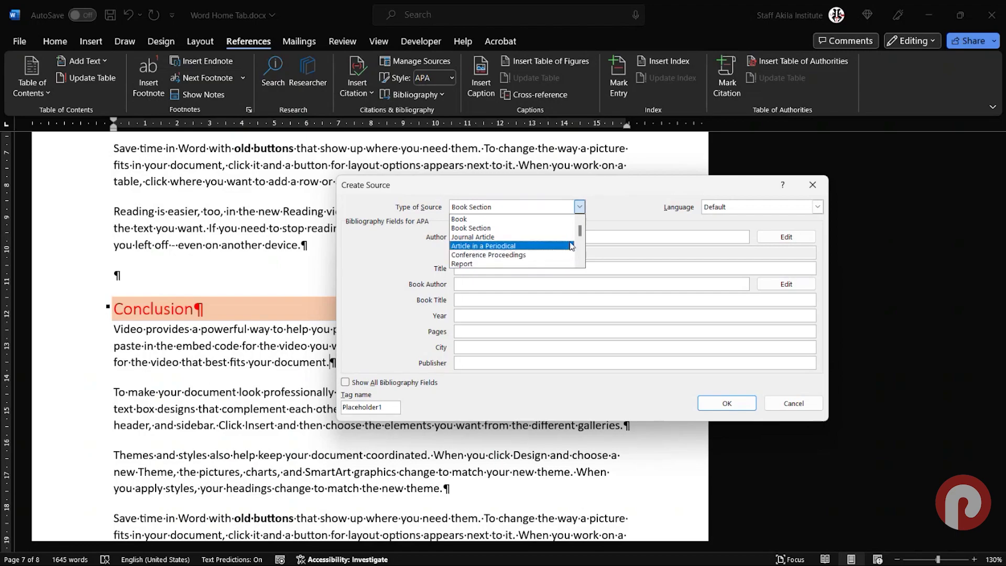
left_click(571, 219)
left_click(580, 207)
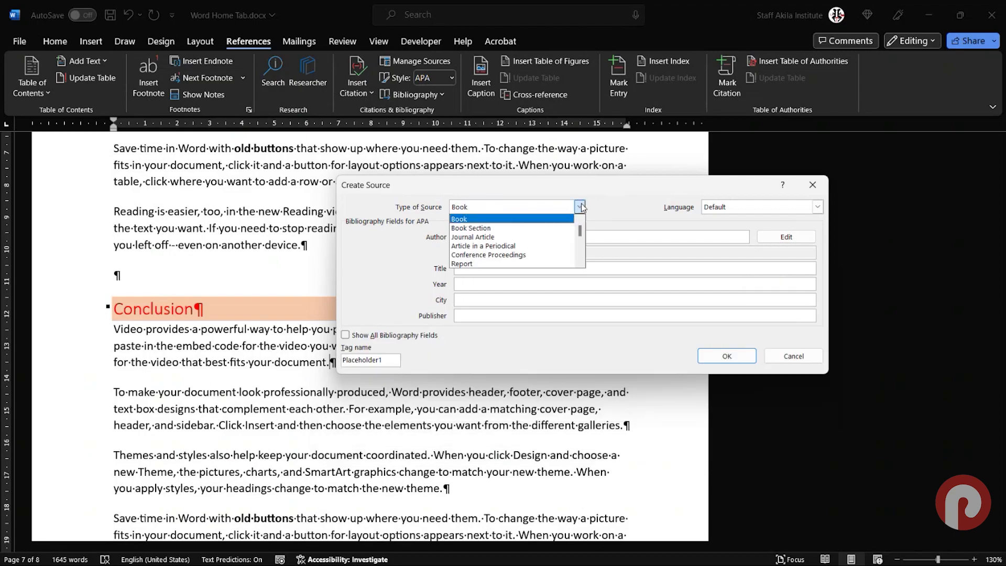
left_click_drag(580, 231, 580, 240)
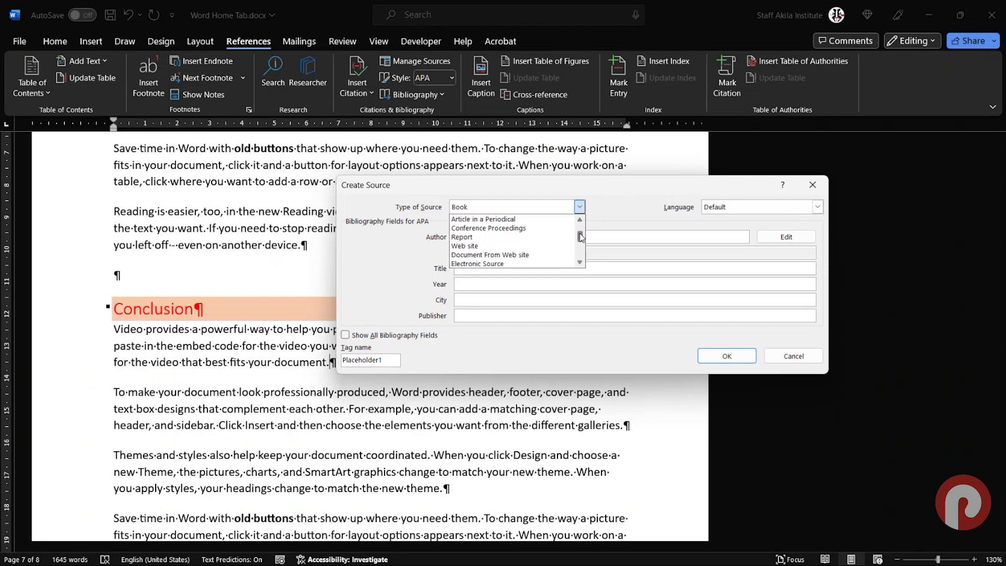
left_click(518, 246)
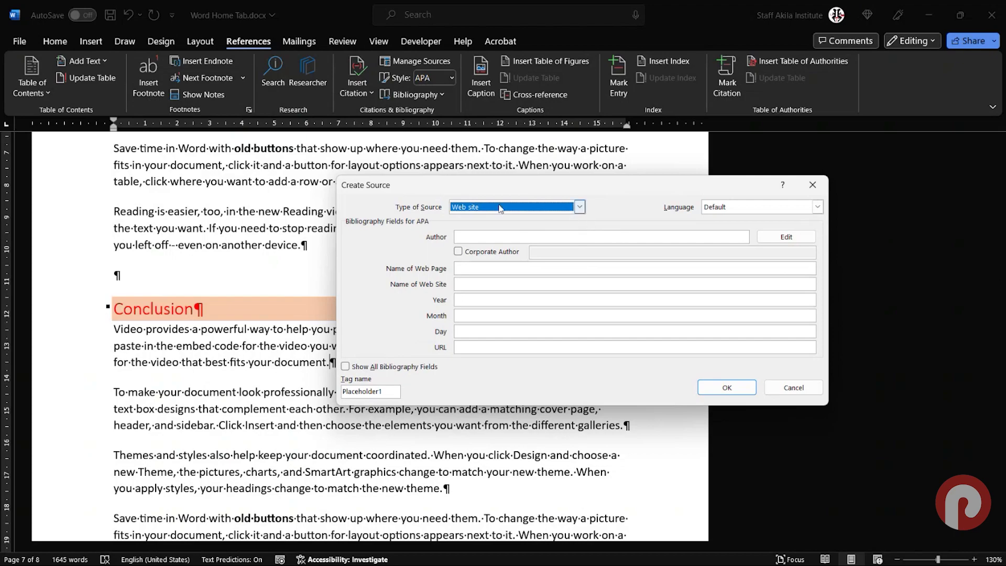
- Enter the author's name in the Author field of the new source
key("Tab")
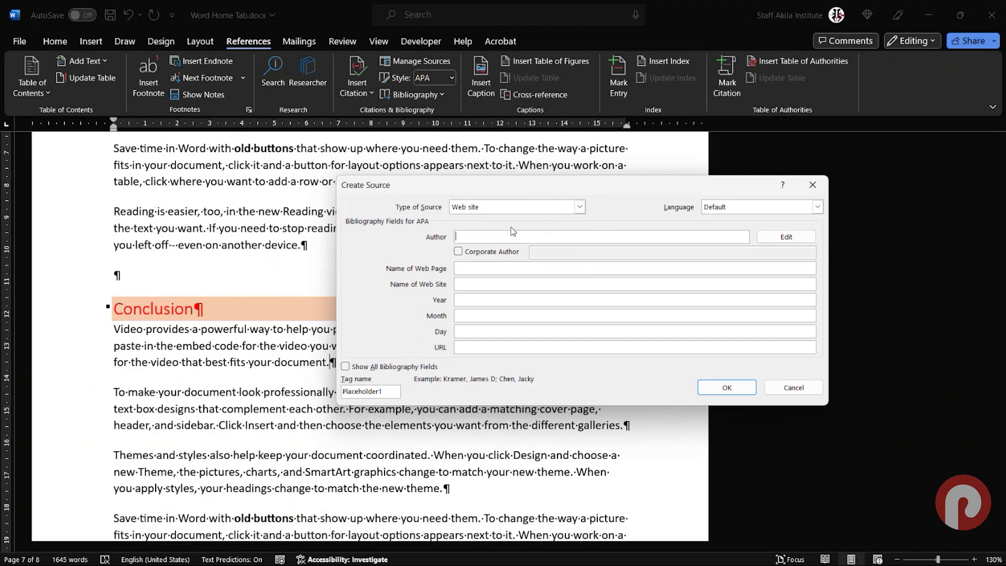
type("Prab")
type("akara")
type("n")
key("Tab")
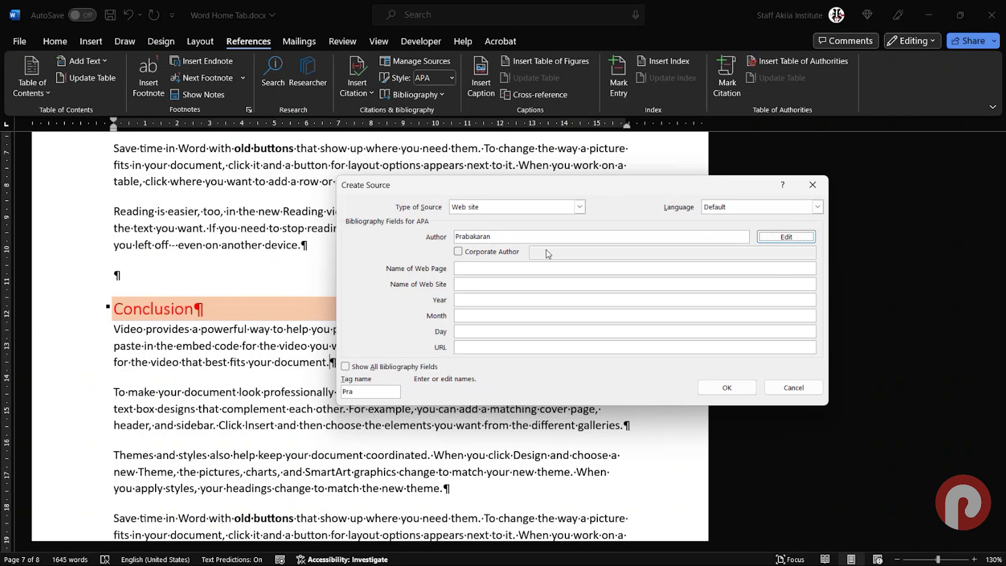
left_click(515, 238)
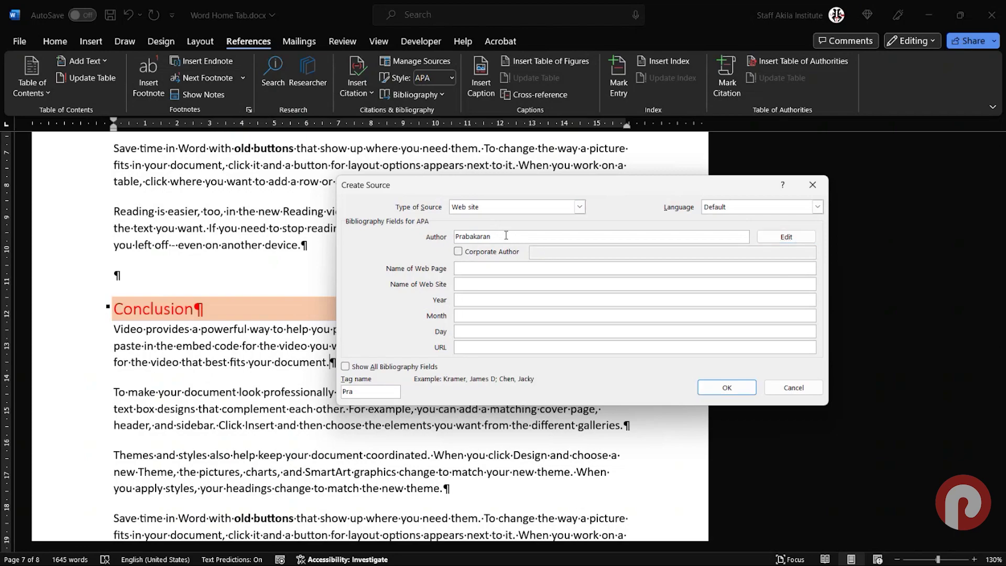
left_click(465, 267)
- Set the web page name to 'Home' and the web site name to 'prabastech.com'
type("prabas")
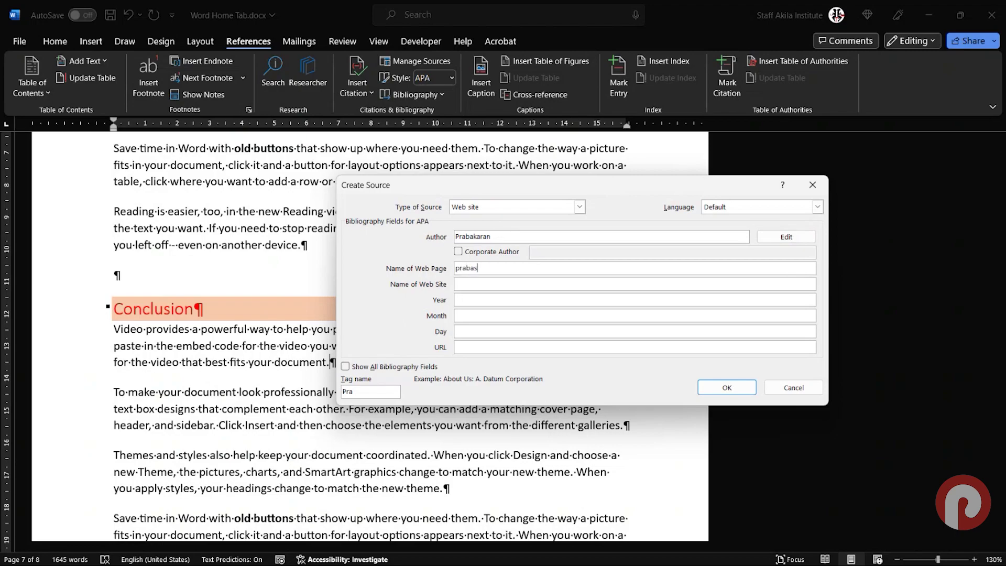
type("tech.com")
key("Tab")
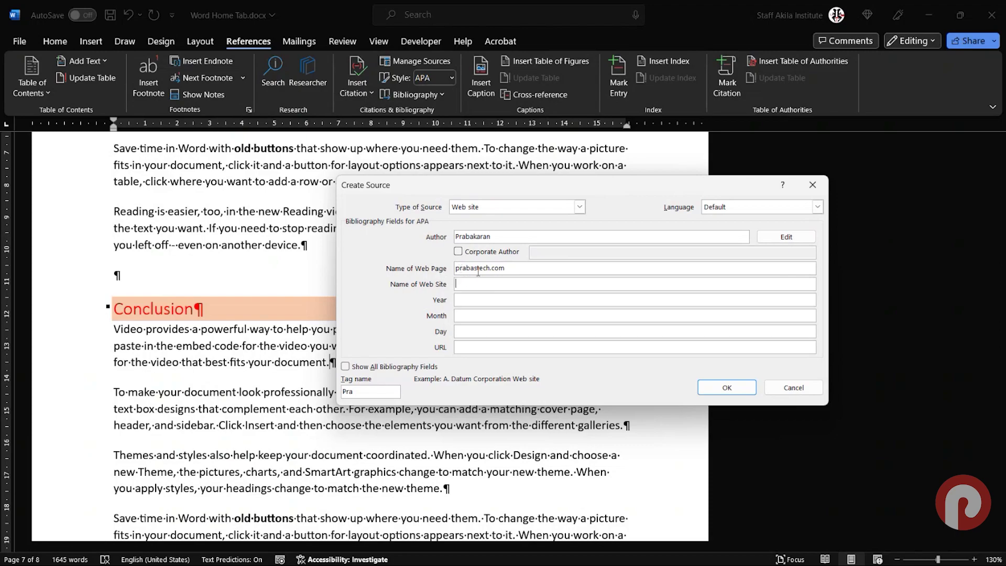
left_click(504, 268)
left_click_drag(507, 269, 445, 272)
left_click(458, 267)
left_click(500, 269)
key("ctrl+c")
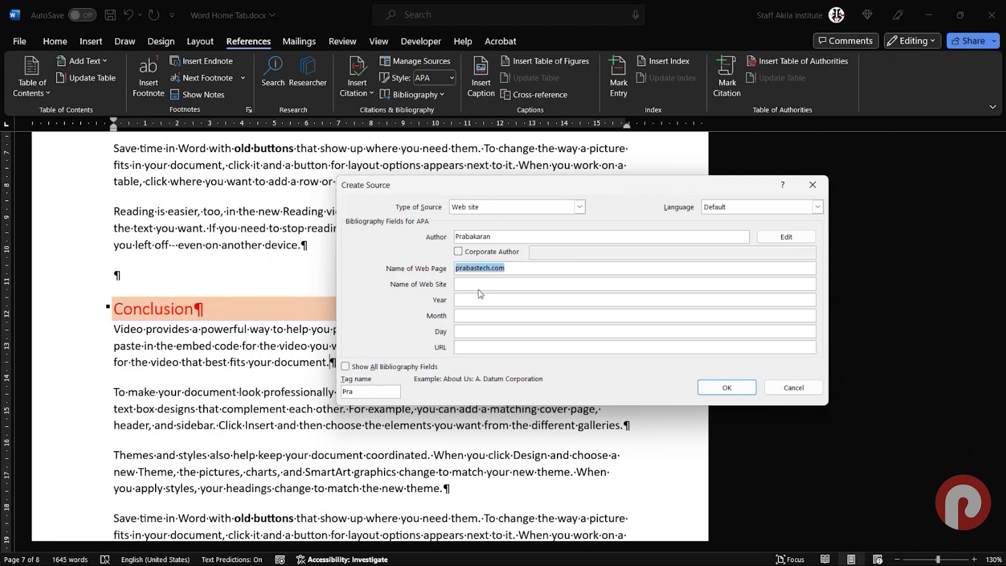
left_click(478, 288)
key("ctrl+v")
key("shift+Tab")
type("Home")
key("Tab")
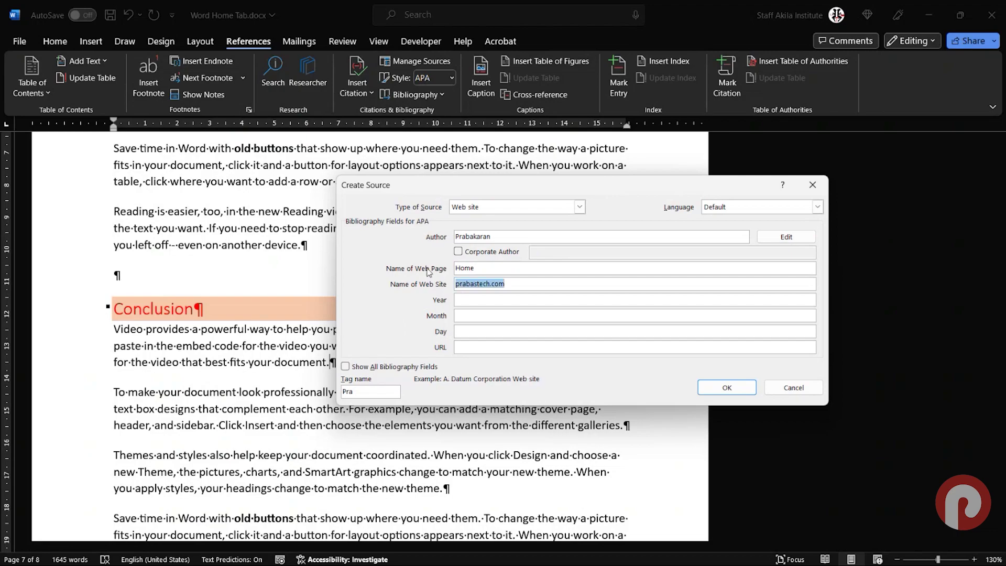
left_click(494, 268)
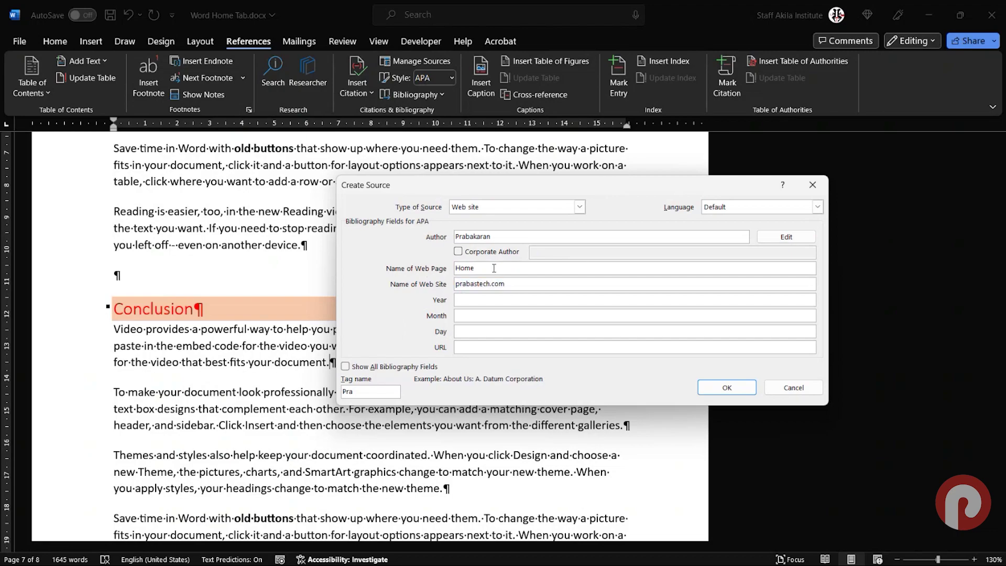
- Enter date 2022/01/15 and URL prabastech.com, then save the source as a citation
left_click(504, 300)
type("2022")
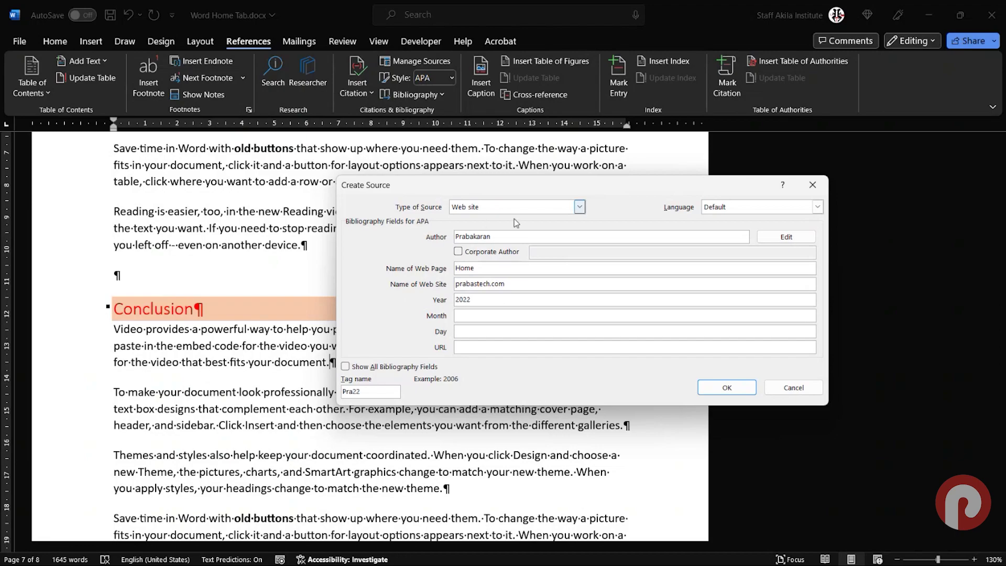
left_click(499, 320)
type("01")
left_click(485, 331)
type("15")
left_click(485, 348)
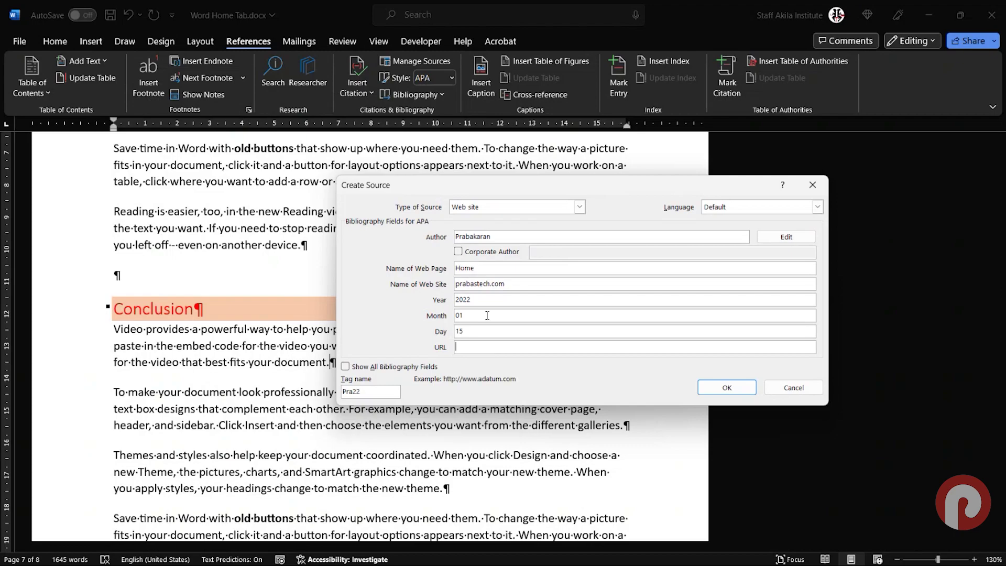
double_click(507, 283)
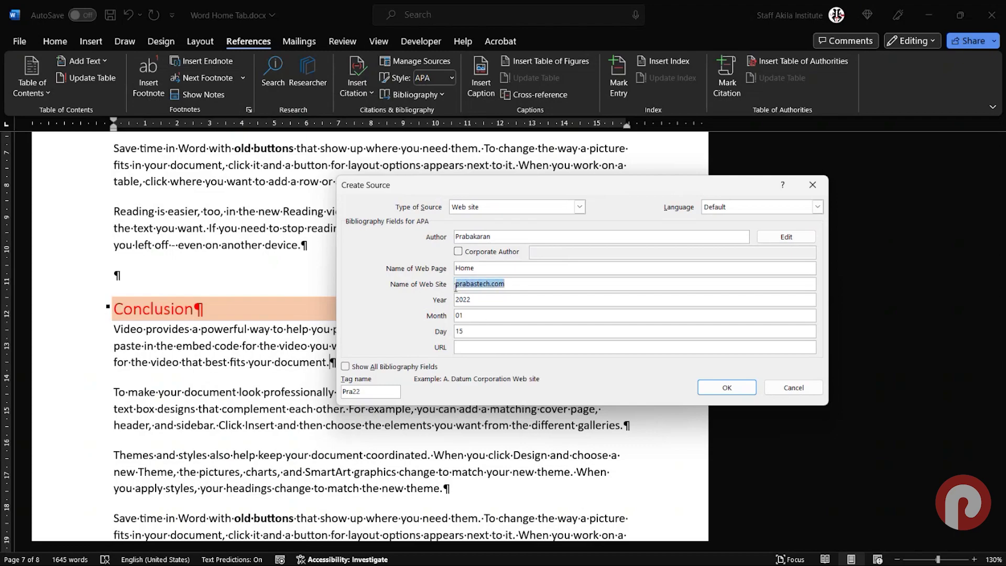
left_click(475, 346)
key("ctrl+v")
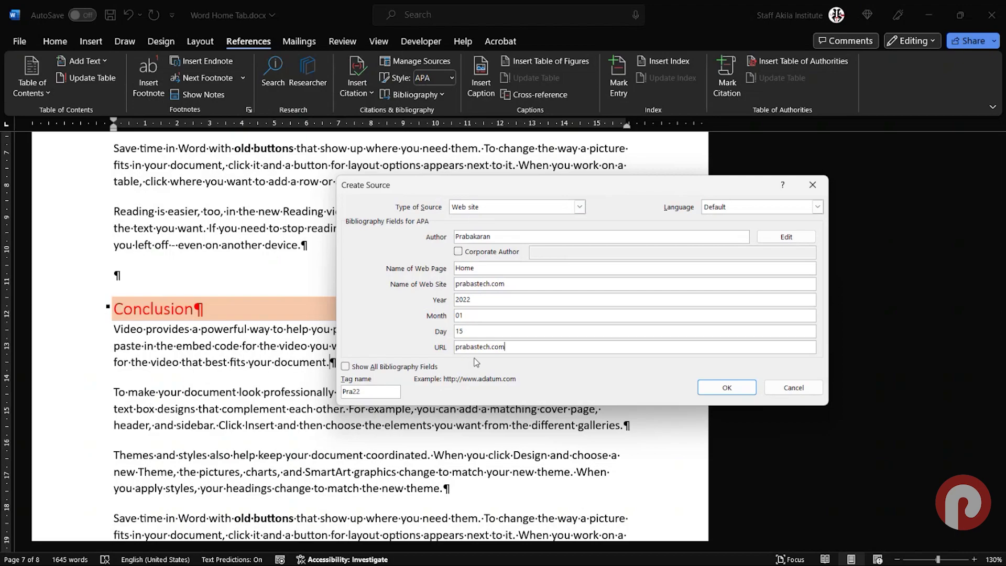
left_click(726, 389)
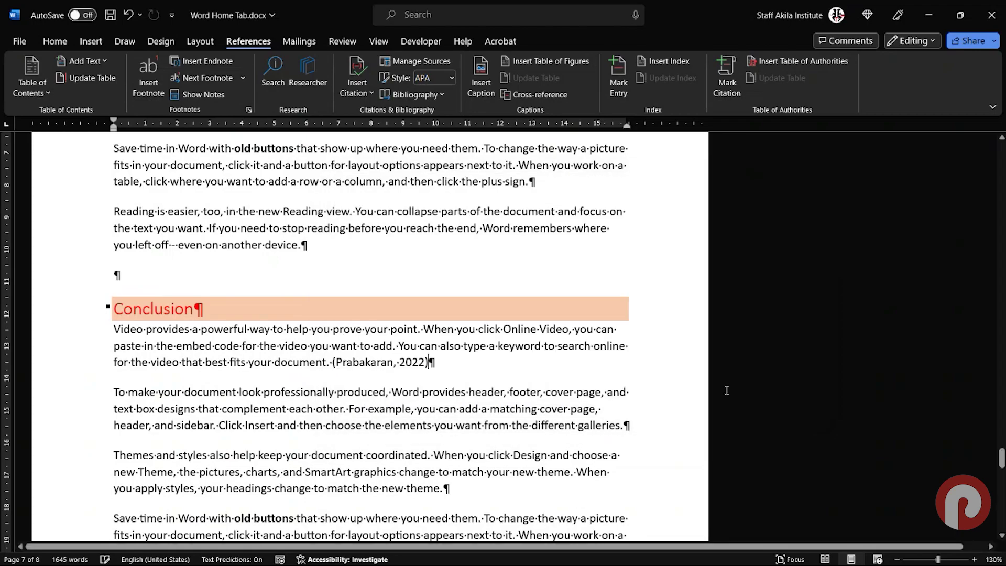
- Check the new citation and browse the available Home (2022) citation source list
left_click(349, 363)
left_click(431, 343)
left_click(399, 362)
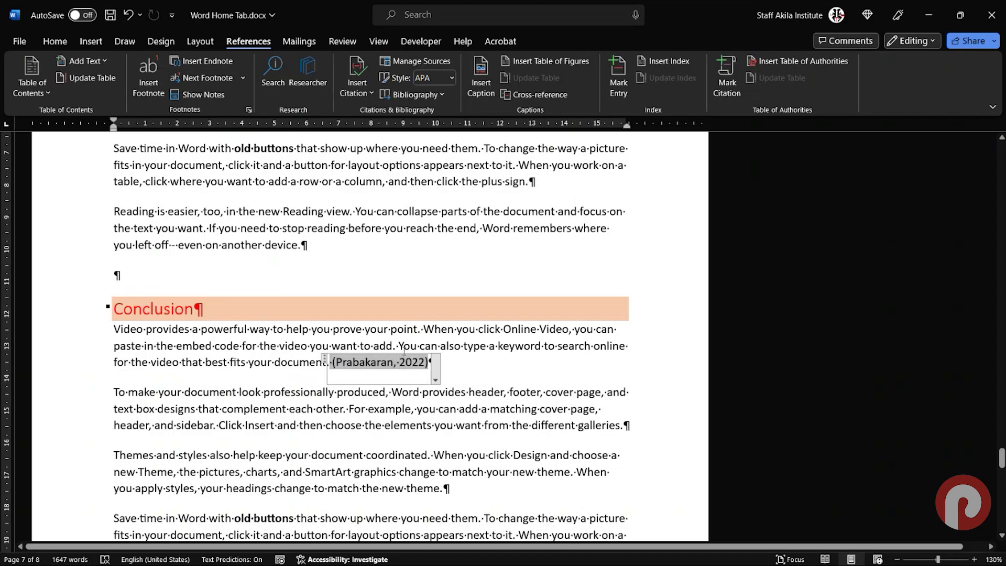
left_click(358, 87)
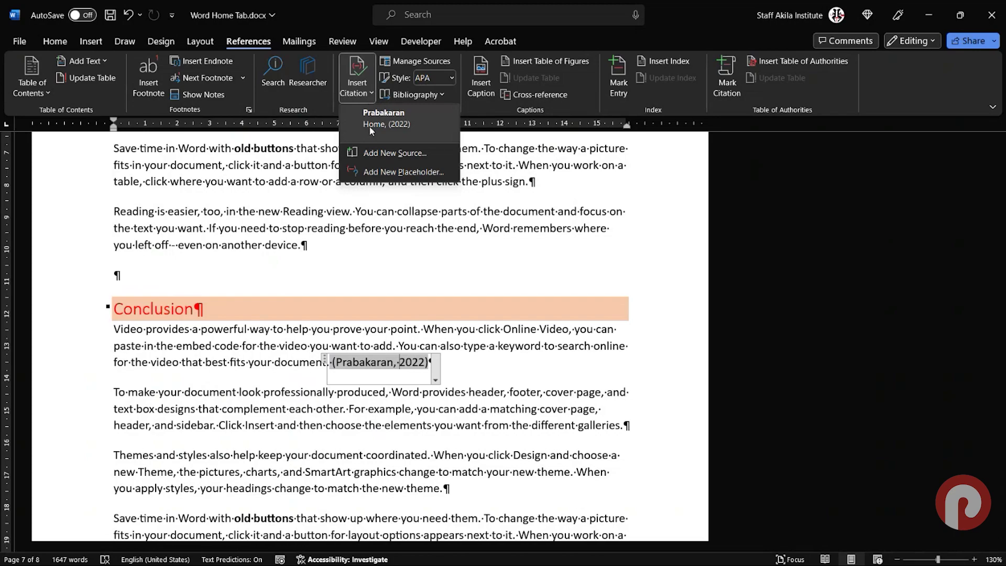
left_click(436, 333)
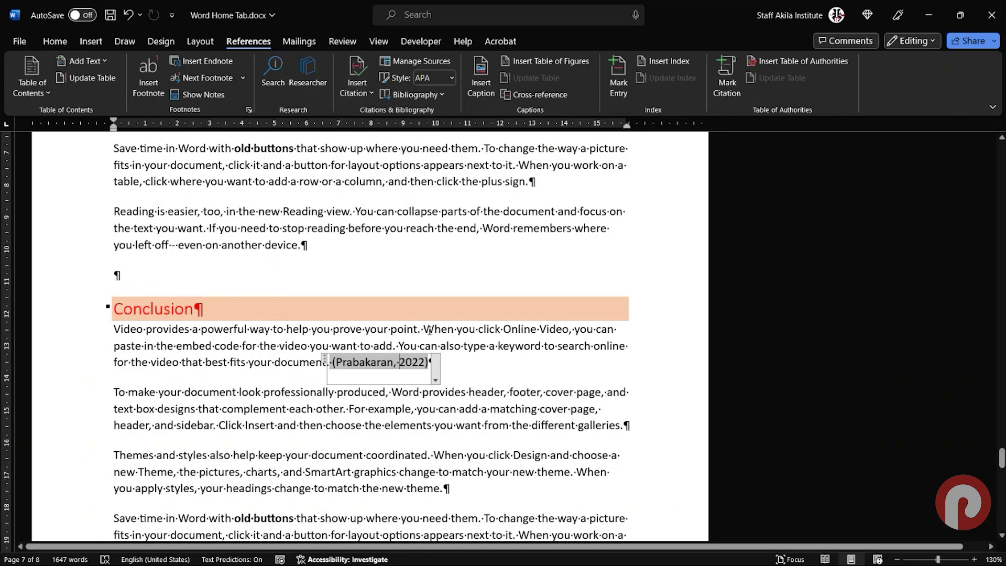
left_click(435, 333)
scroll(435, 333, "down", 3)
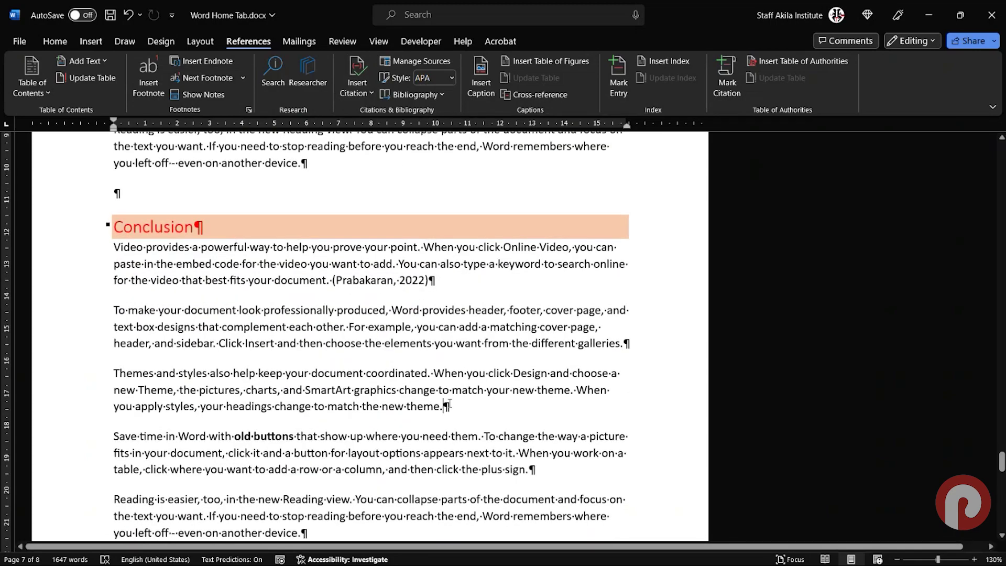
left_click(356, 83)
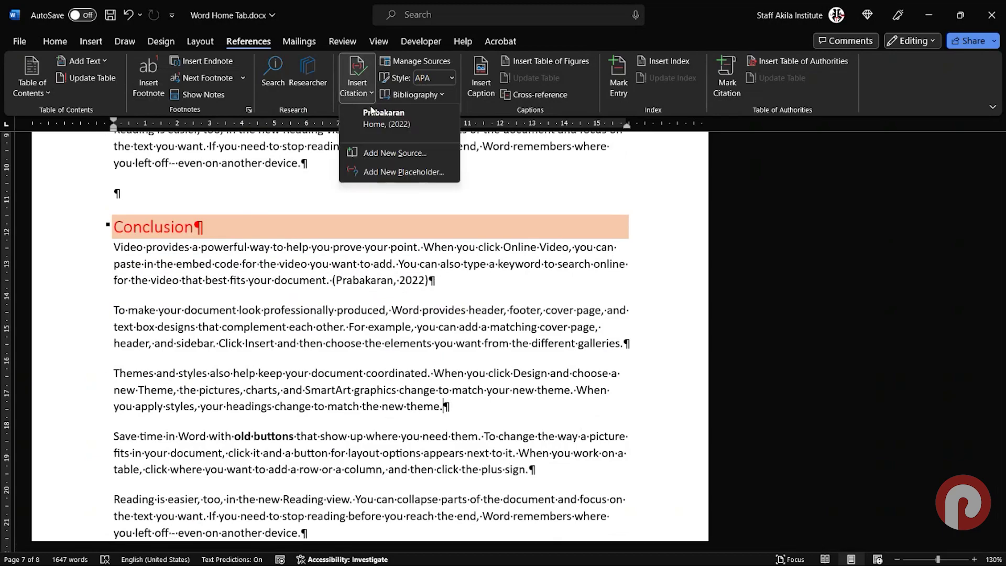
key("Escape")
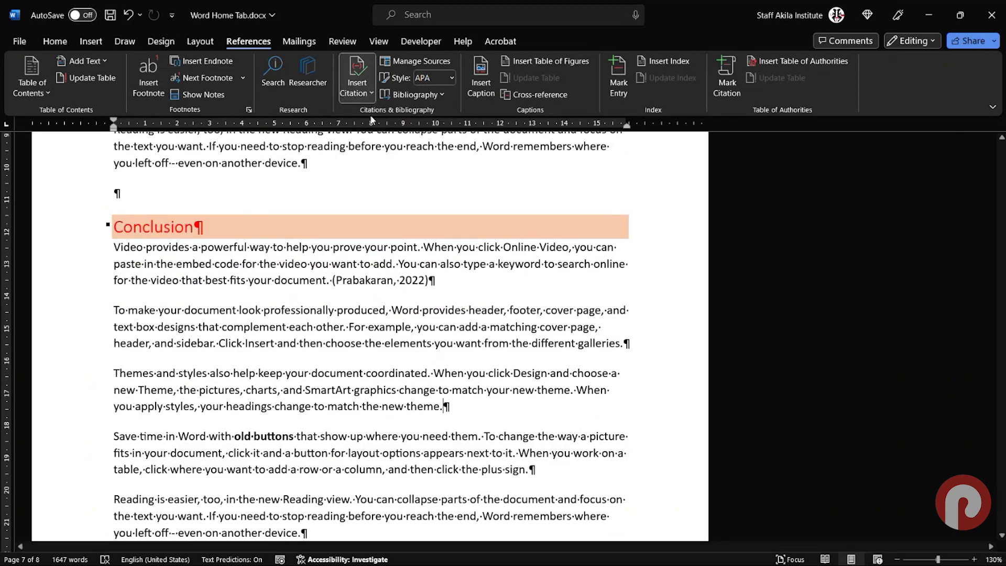
scroll(407, 274, "down", 5)
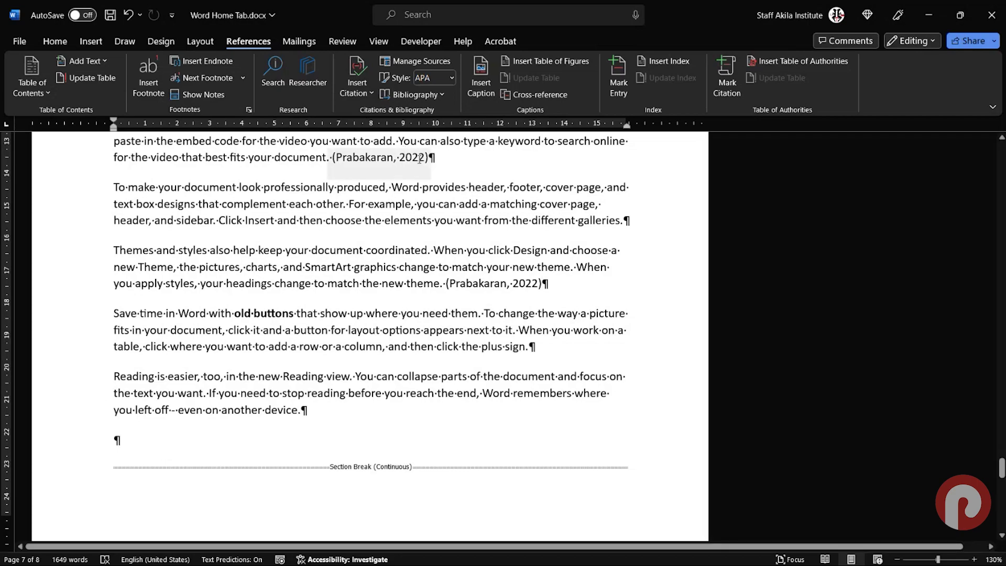
- Inspect the first citation's content control, then undo the last edit in the next paragraph
left_click_drag(426, 157, 329, 157)
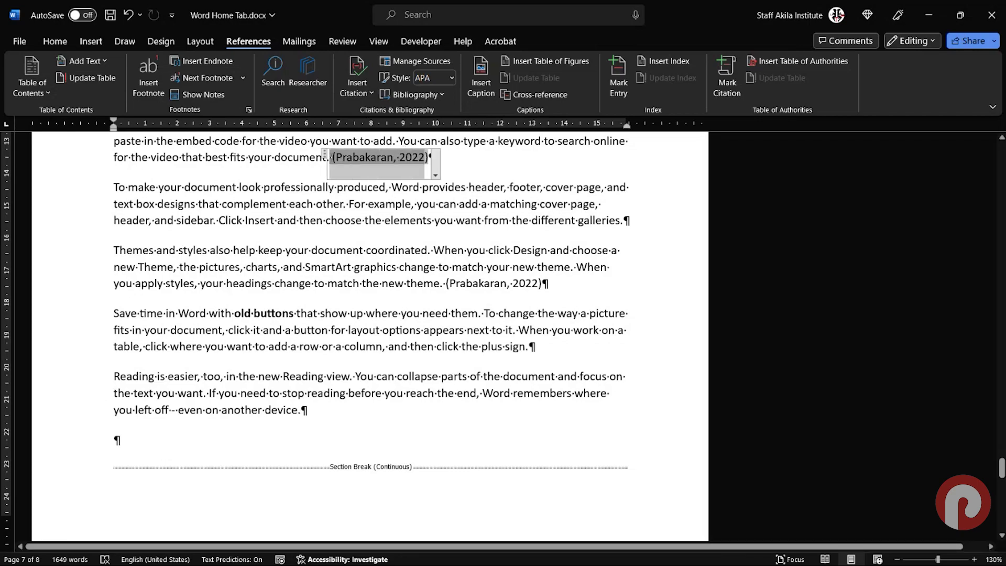
left_click(309, 157)
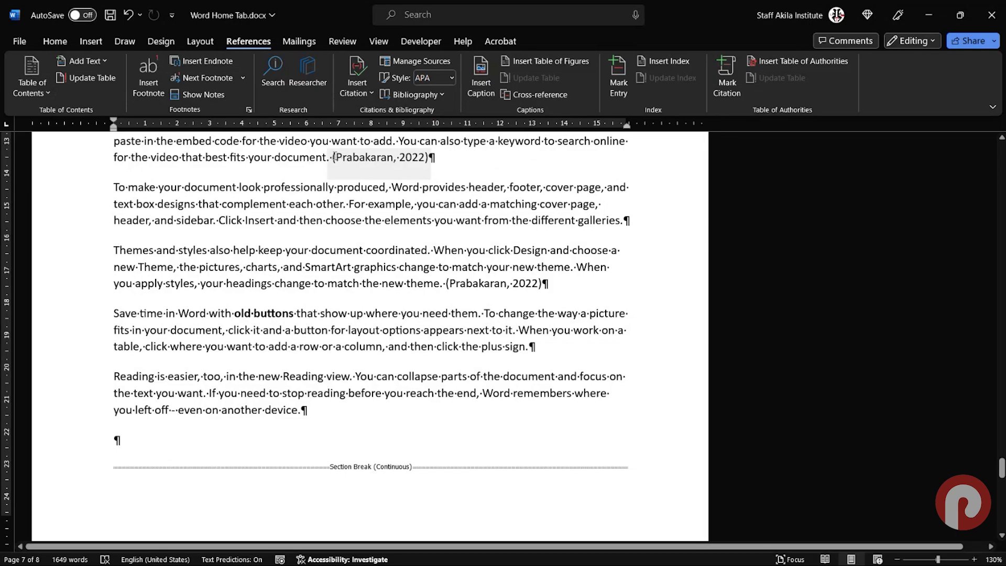
left_click(330, 157)
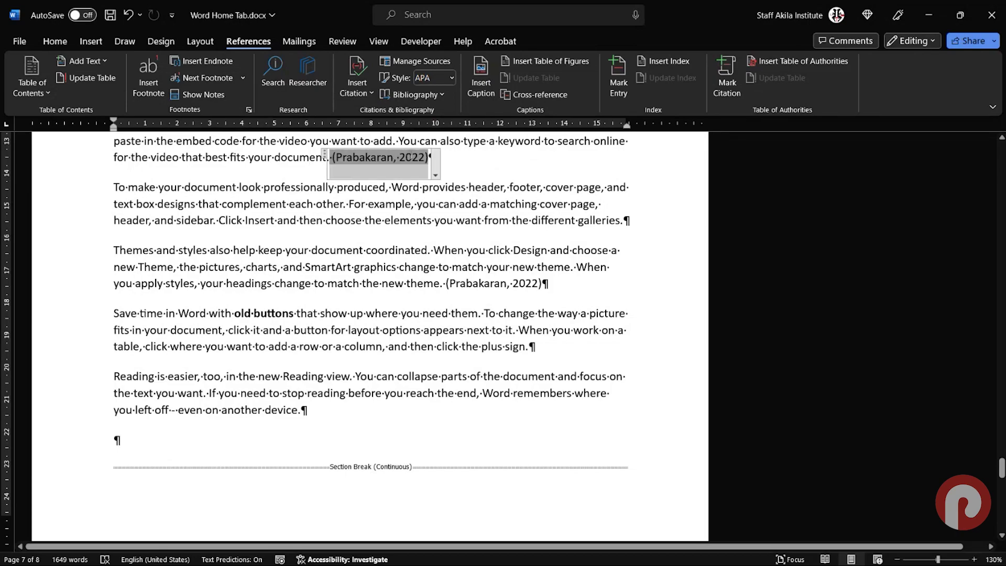
left_click(401, 192)
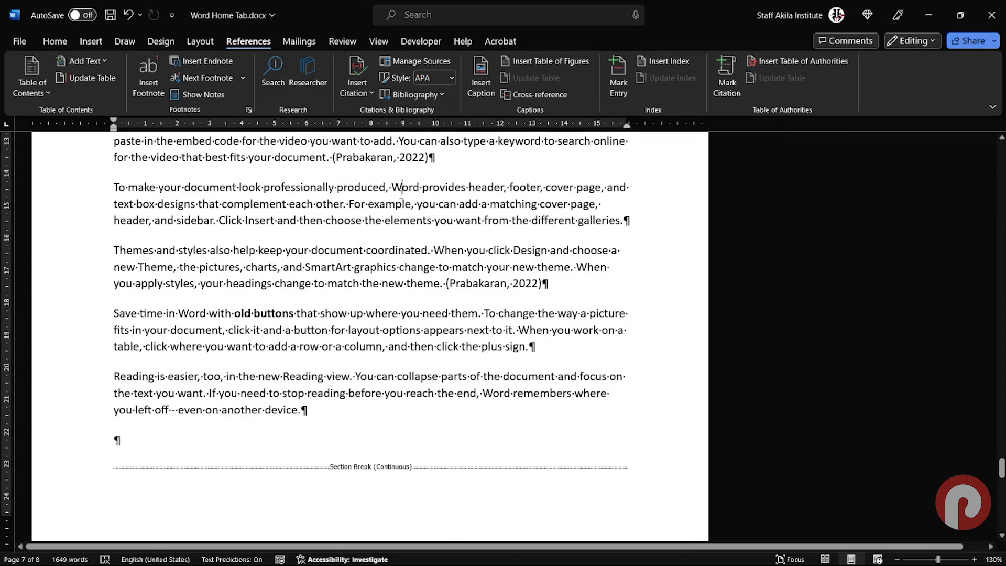
left_click(400, 194)
key("ctrl+z")
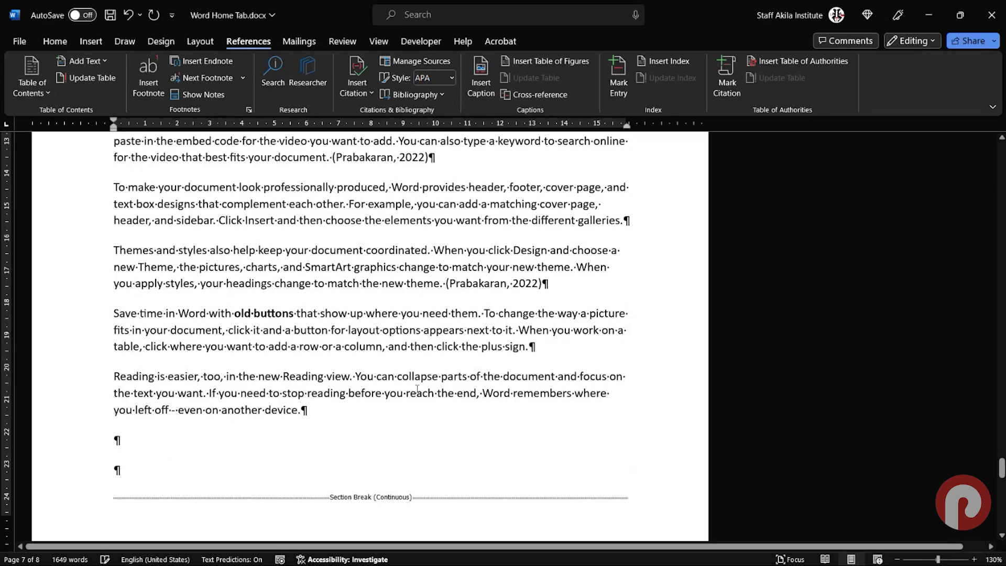
left_click(800, 61)
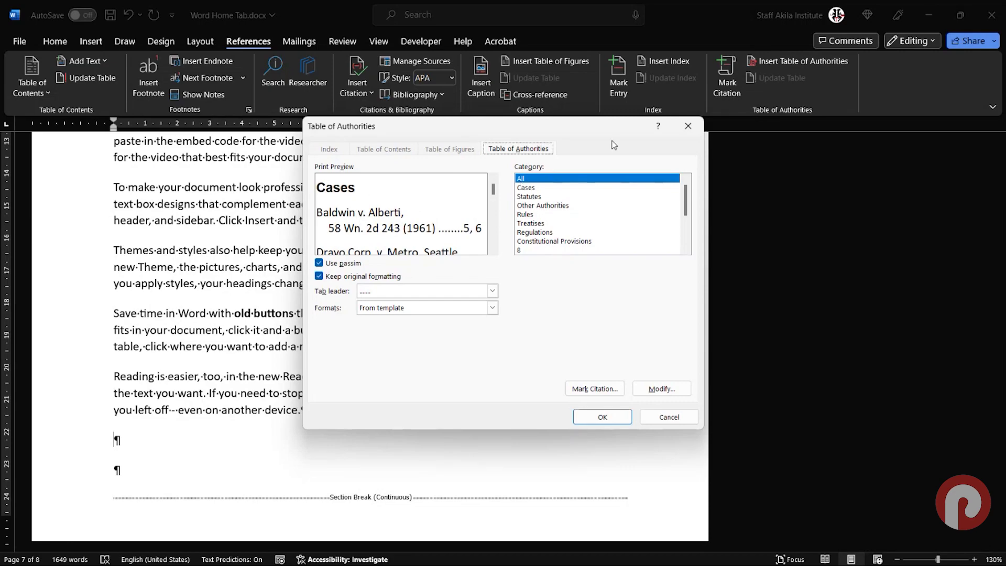
left_click(688, 126)
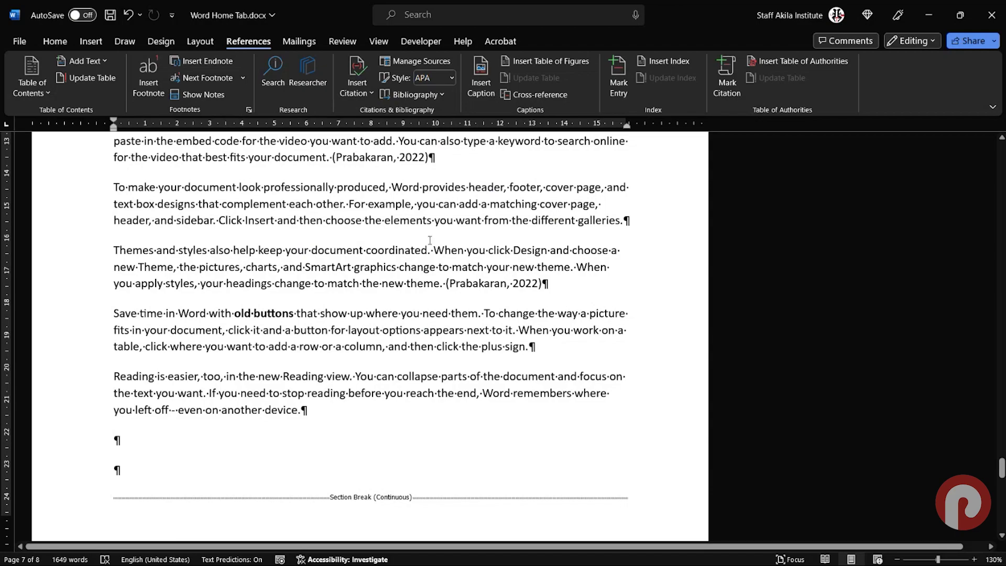
left_click(440, 95)
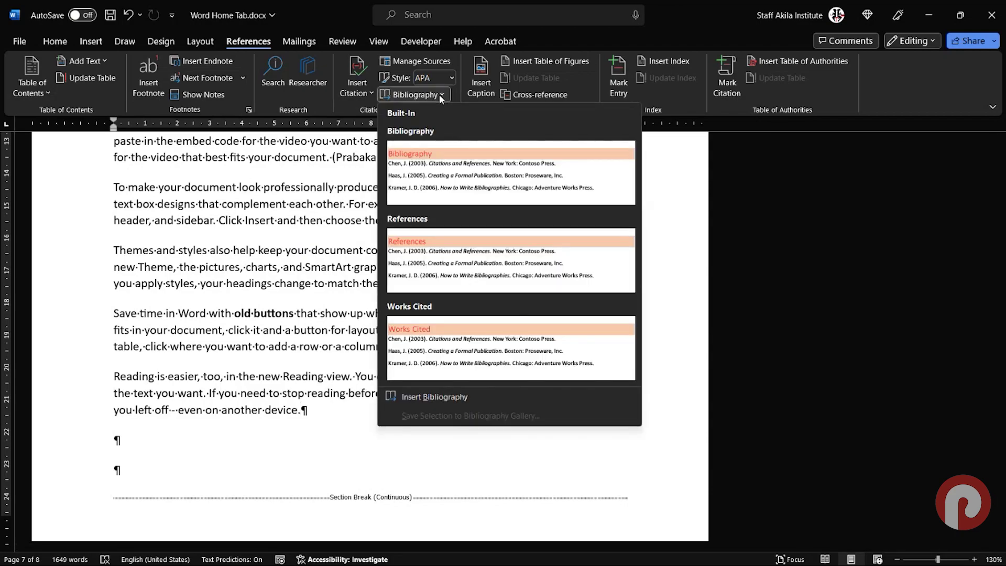
- Add an empty line below the index and insert the built-in titled Bibliography
left_click(440, 95)
scroll(238, 335, "down", 5)
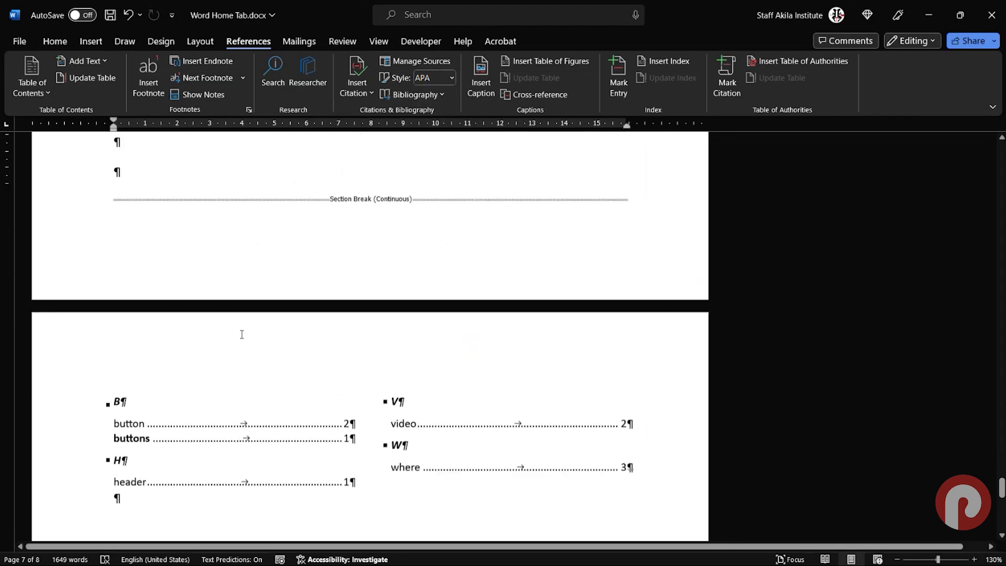
scroll(238, 335, "down", 5)
scroll(238, 335, "down", 1)
left_click(206, 275)
key("Return")
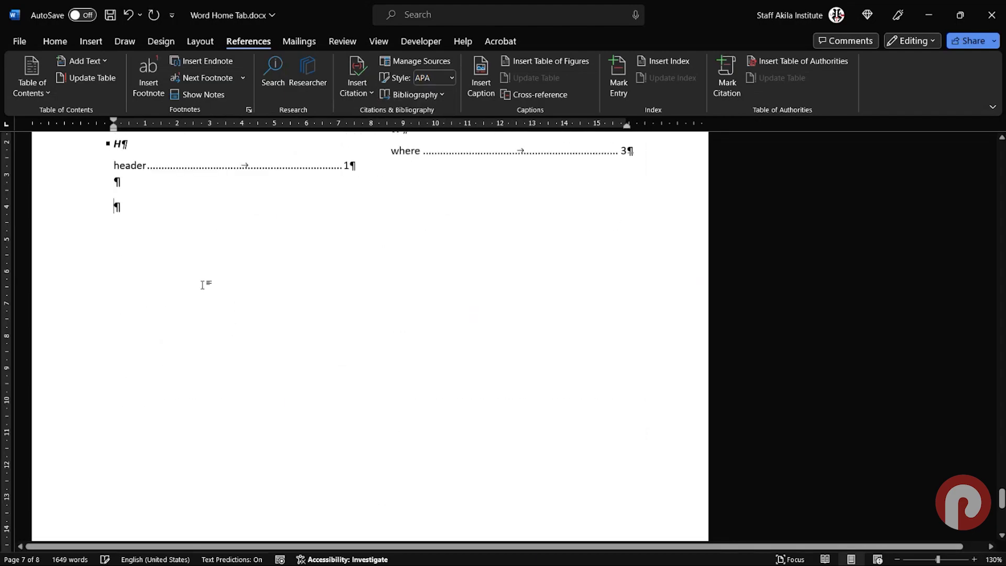
left_click(439, 95)
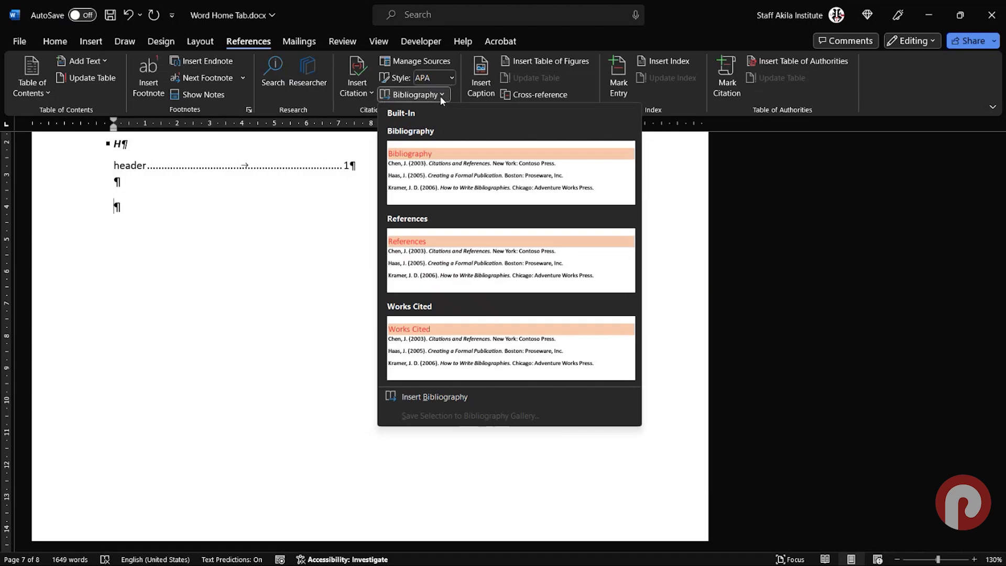
left_click(405, 190)
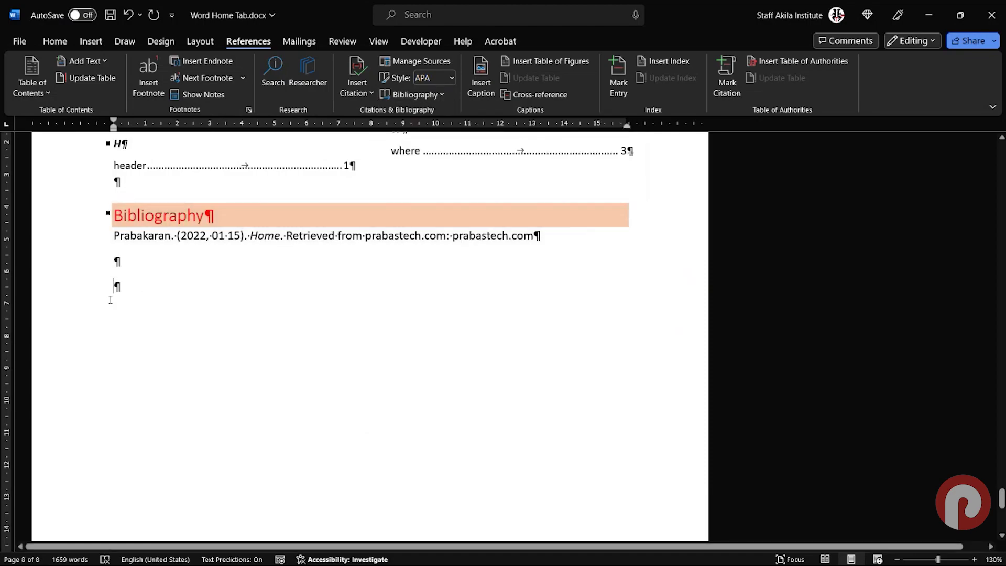
- Review the author and retrieval text of the prabastech.com Bibliography entry
left_click(123, 242)
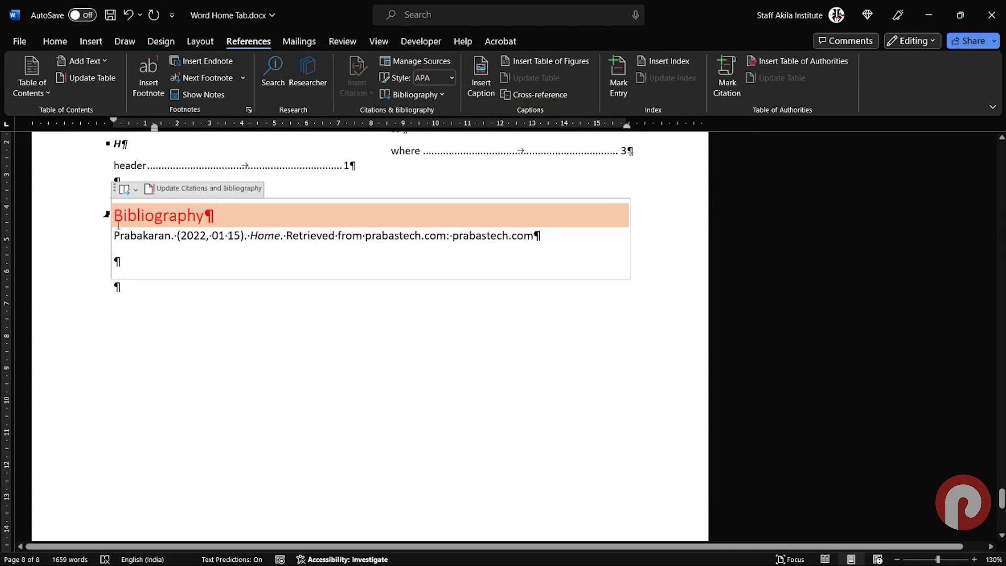
double_click(126, 237)
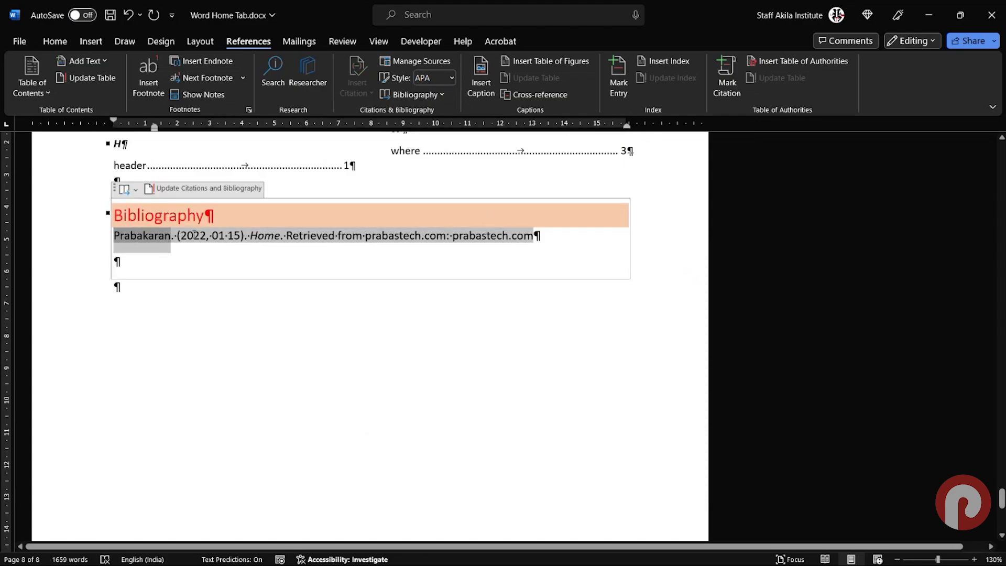
left_click(194, 235)
left_click_drag(274, 235, 533, 235)
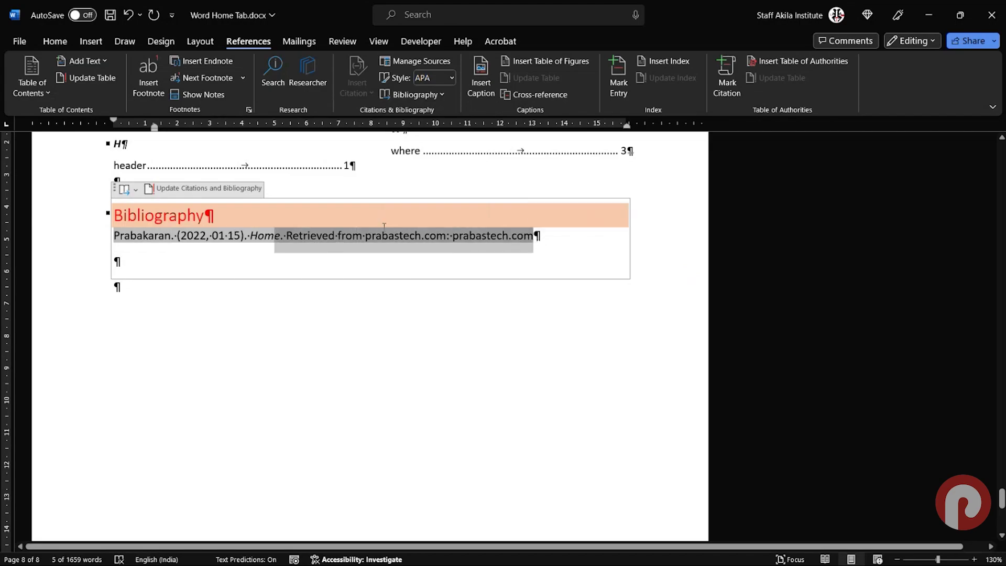
left_click(269, 232)
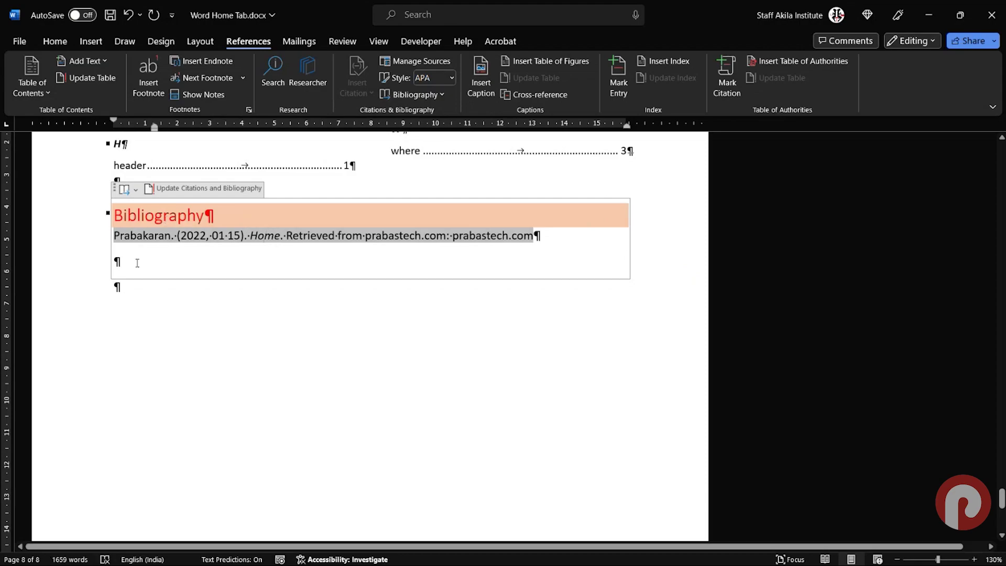
left_click(134, 286)
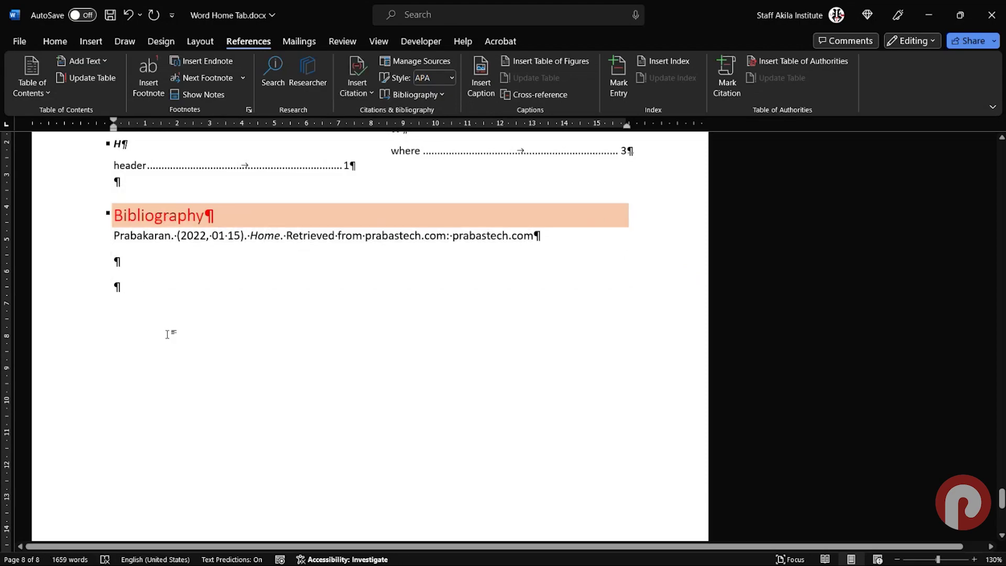
scroll(168, 334, "up", 3)
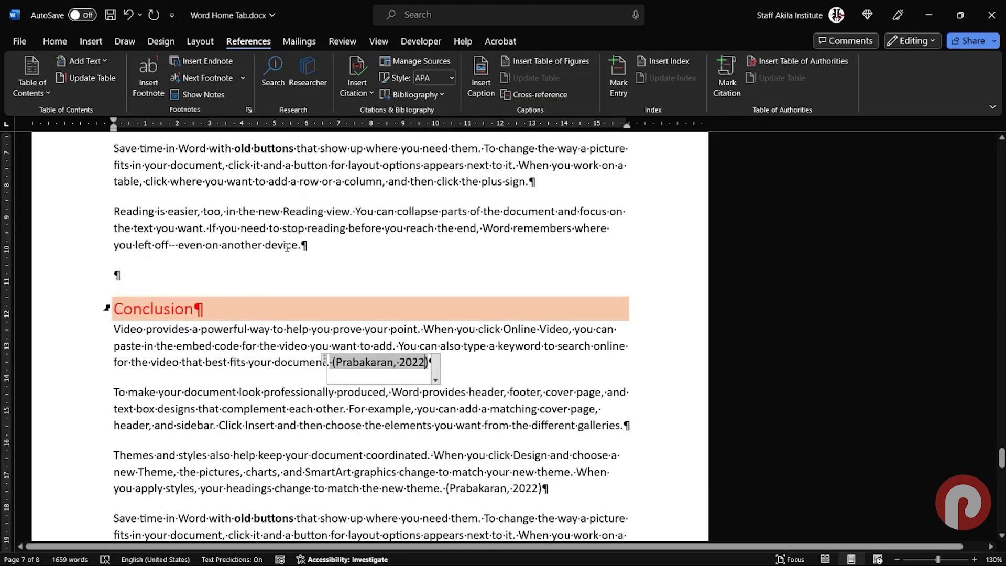
- Turn off Show/Hide ¶ formatting marks and review the Bibliography entry
left_click(54, 41)
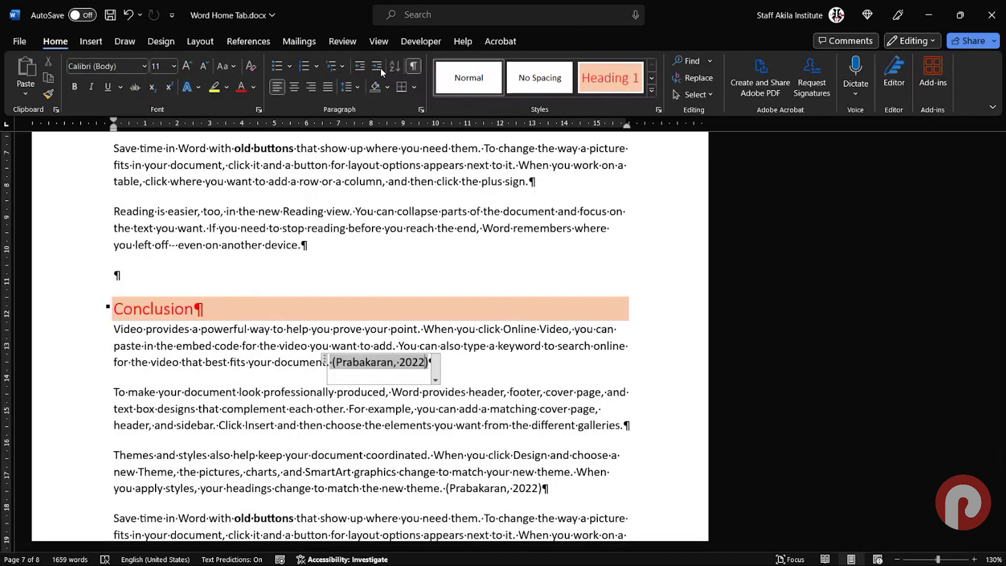
left_click(414, 66)
left_click(460, 348)
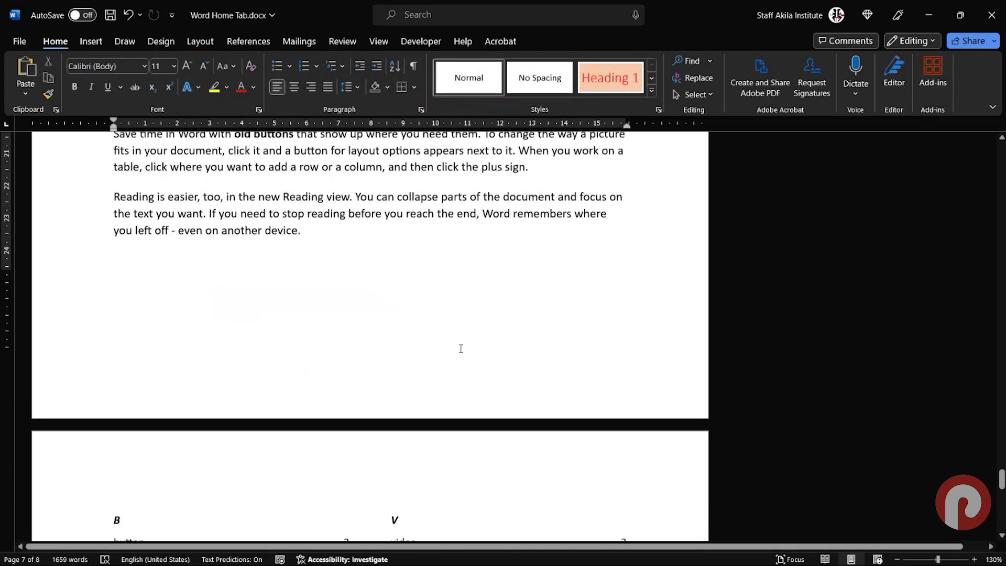
scroll(460, 348, "down", 3)
scroll(461, 348, "down", 3)
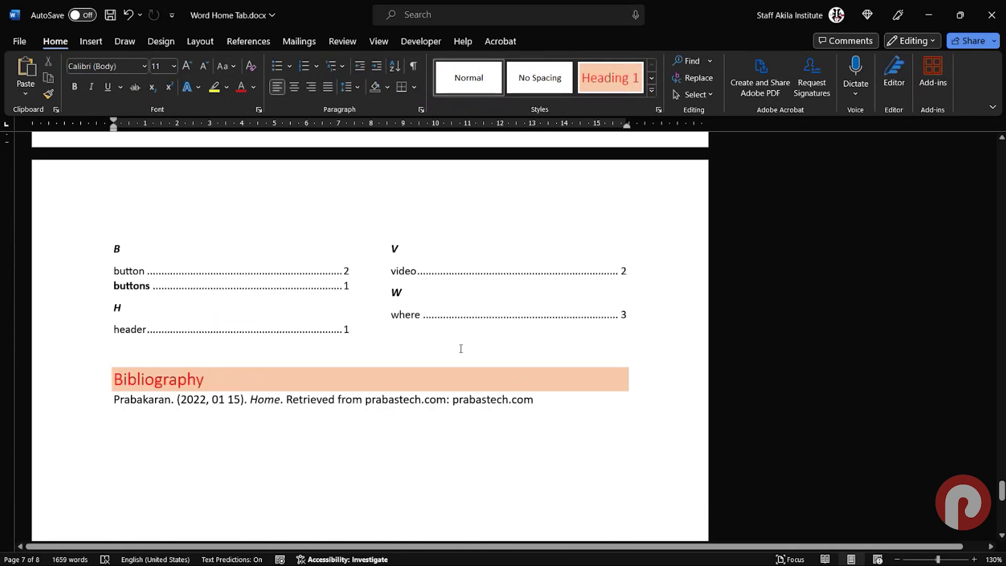
left_click(429, 399)
left_click(350, 277)
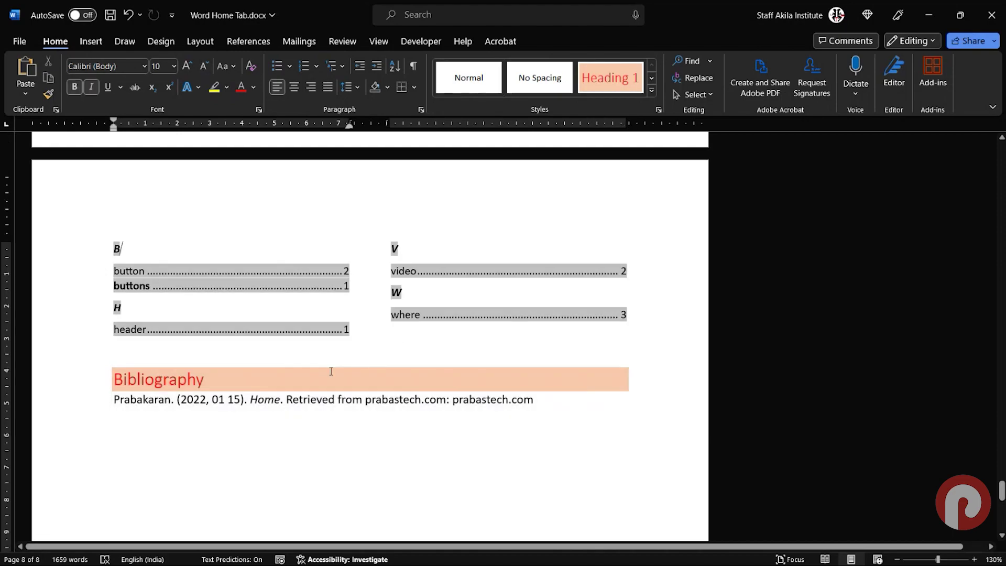
left_click(309, 399)
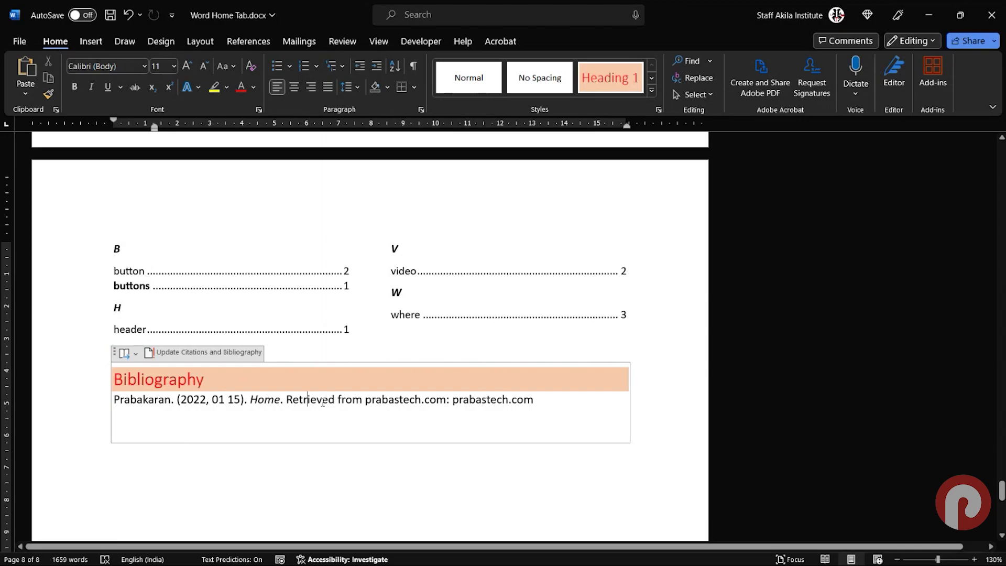
scroll(322, 402, "up", 5)
scroll(323, 398, "up", 1)
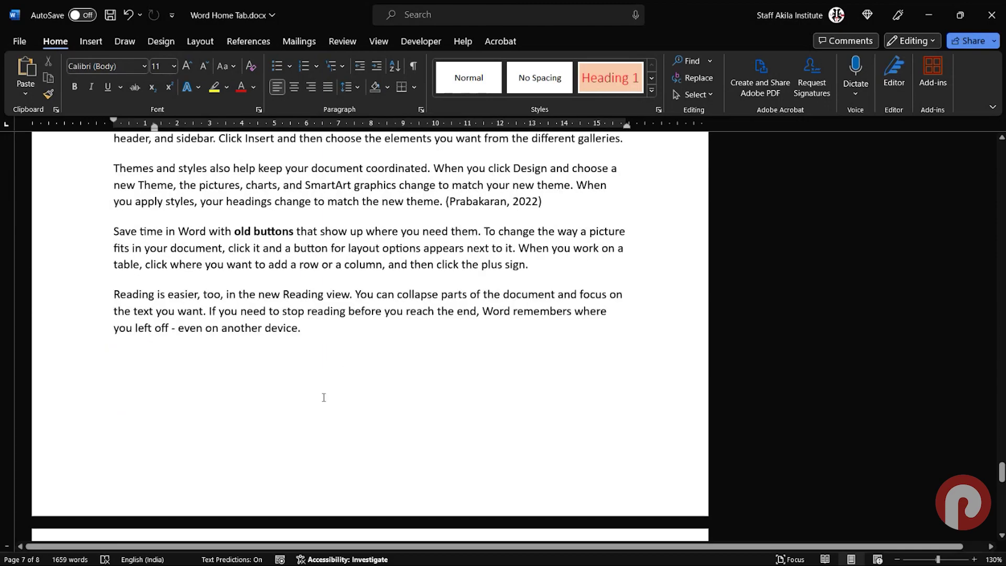
left_click(267, 43)
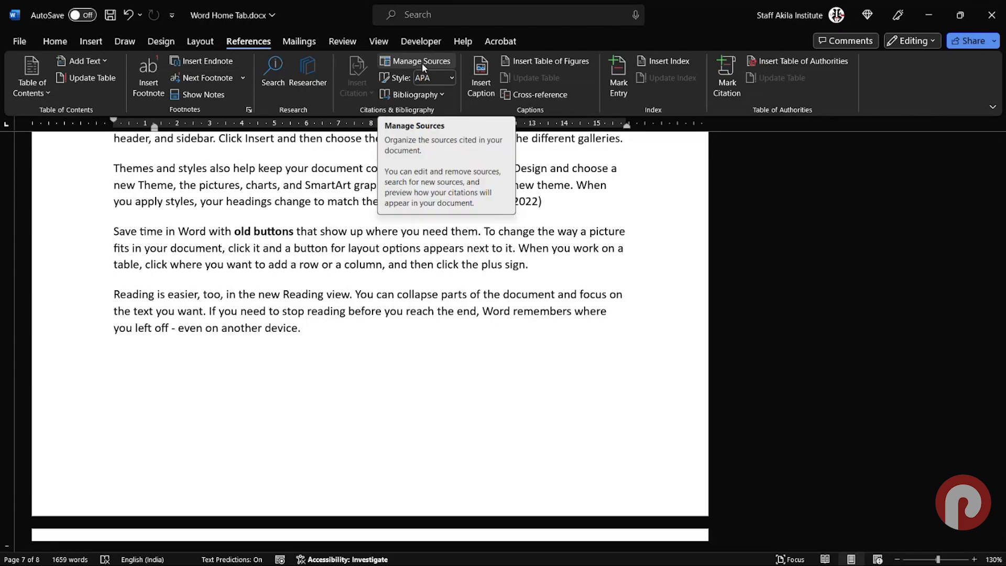
left_click(442, 95)
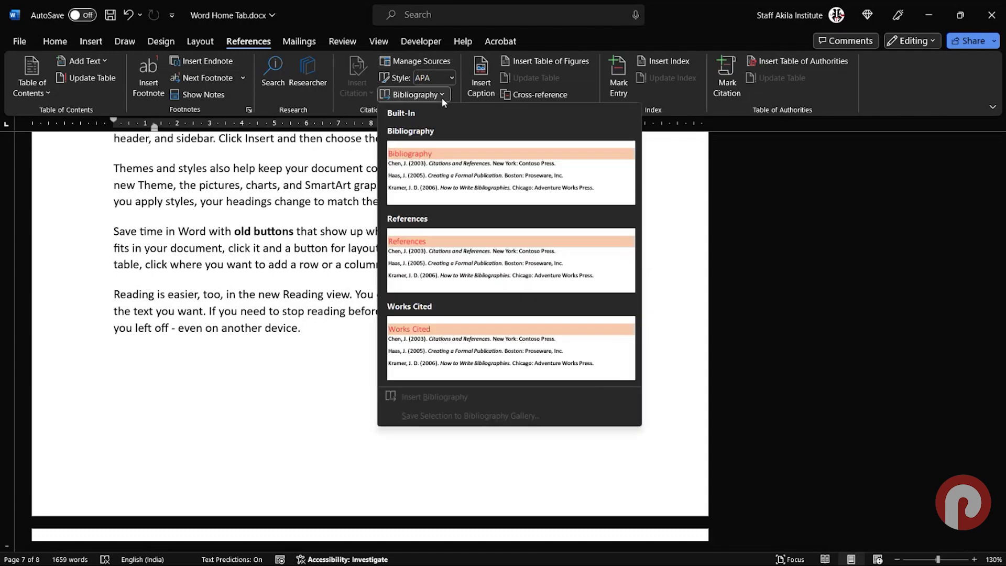
left_click(450, 78)
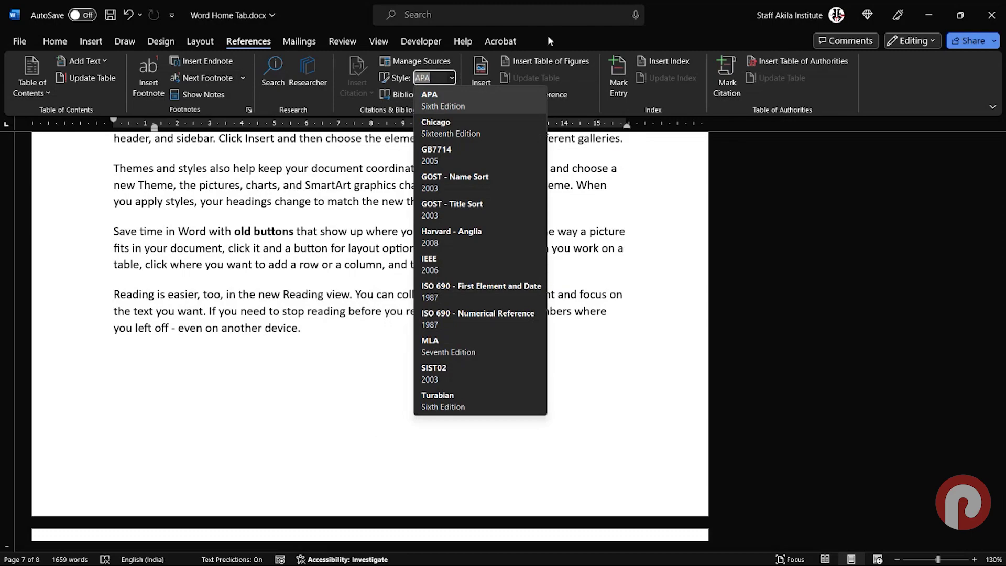
left_click(548, 36)
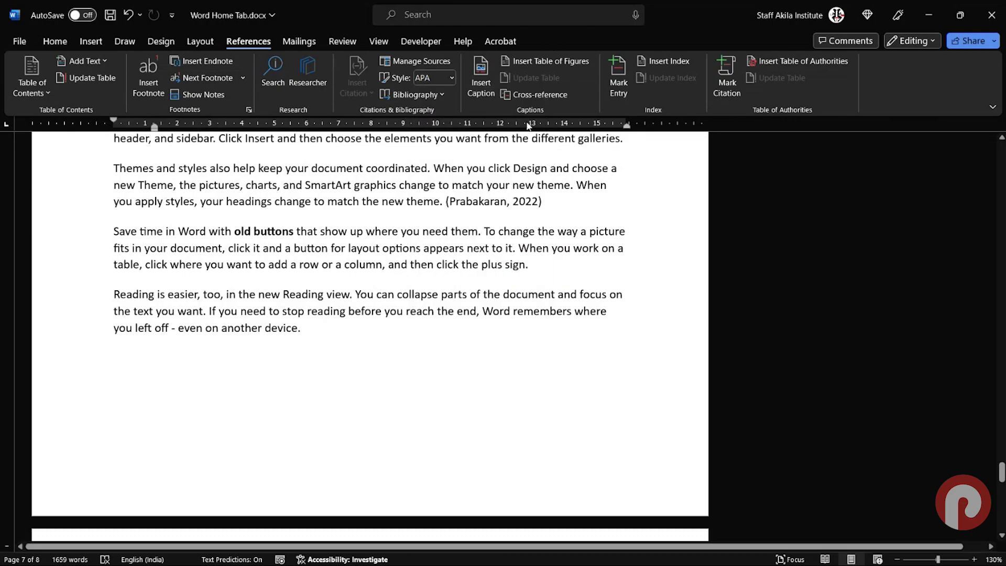
left_click(344, 327)
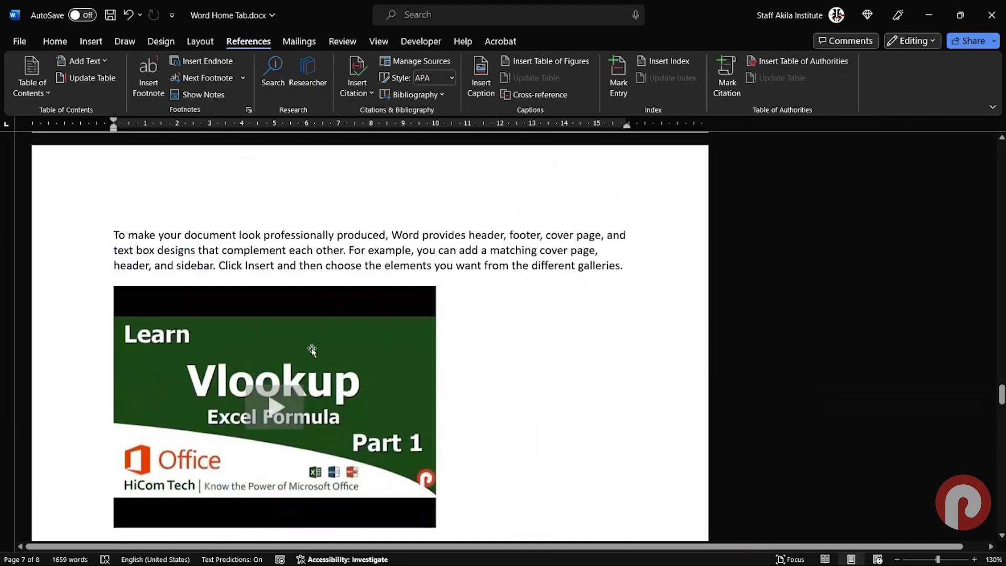
- Caption the Vlookup video 'Figure 1: Video from Prabas MS Office' using the Figure label
left_click(310, 345)
scroll(314, 354, "down", 1)
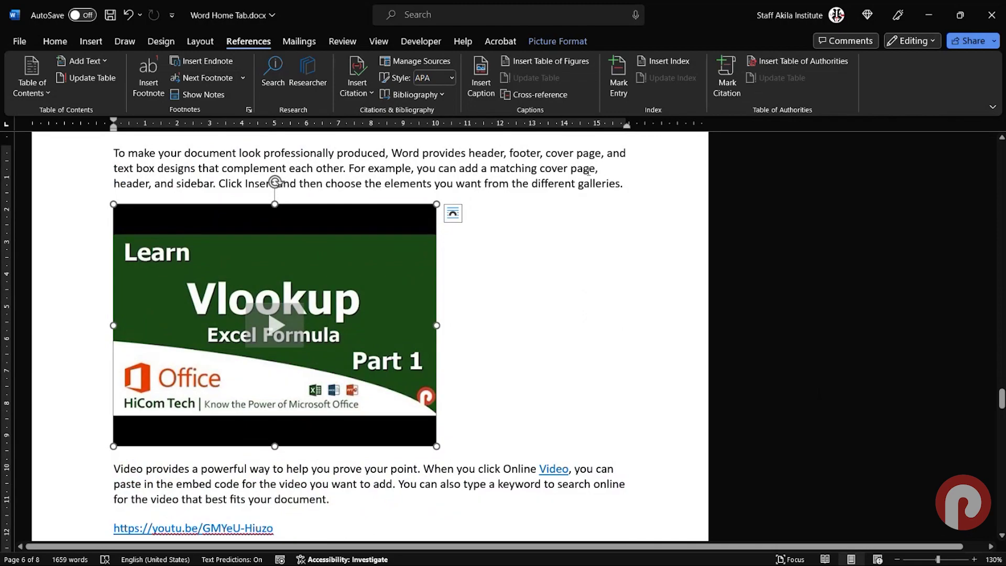
left_click(481, 84)
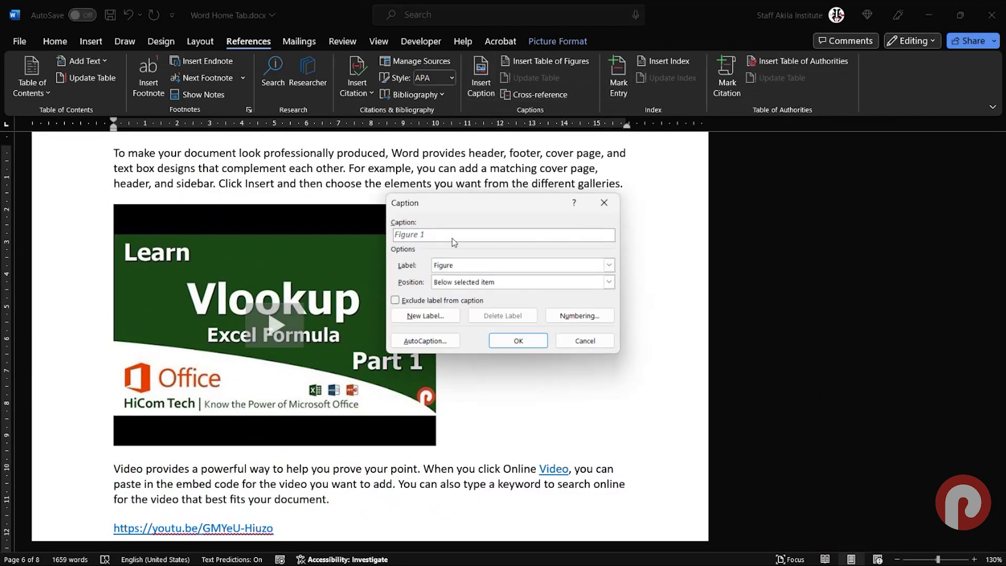
left_click(462, 270)
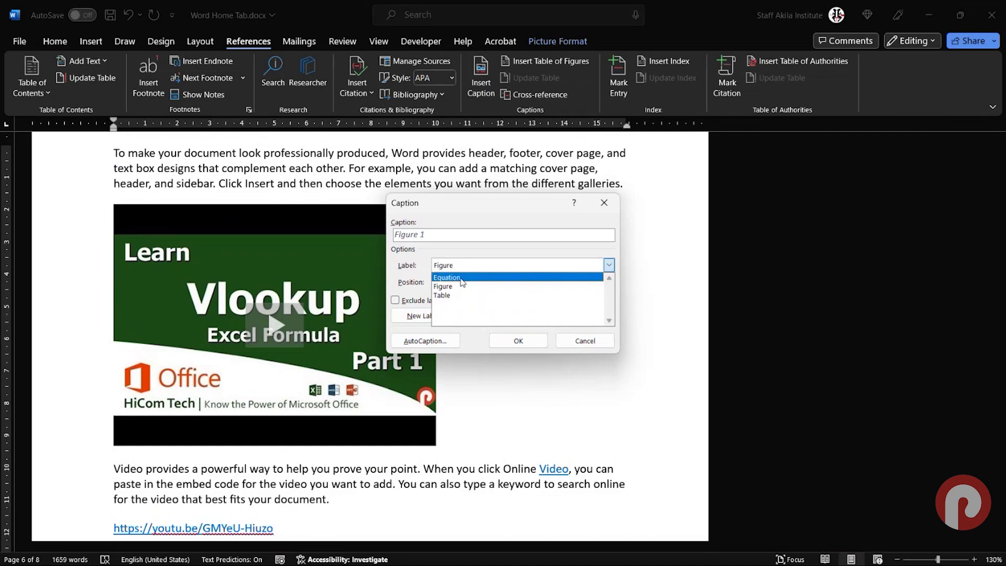
left_click(460, 287)
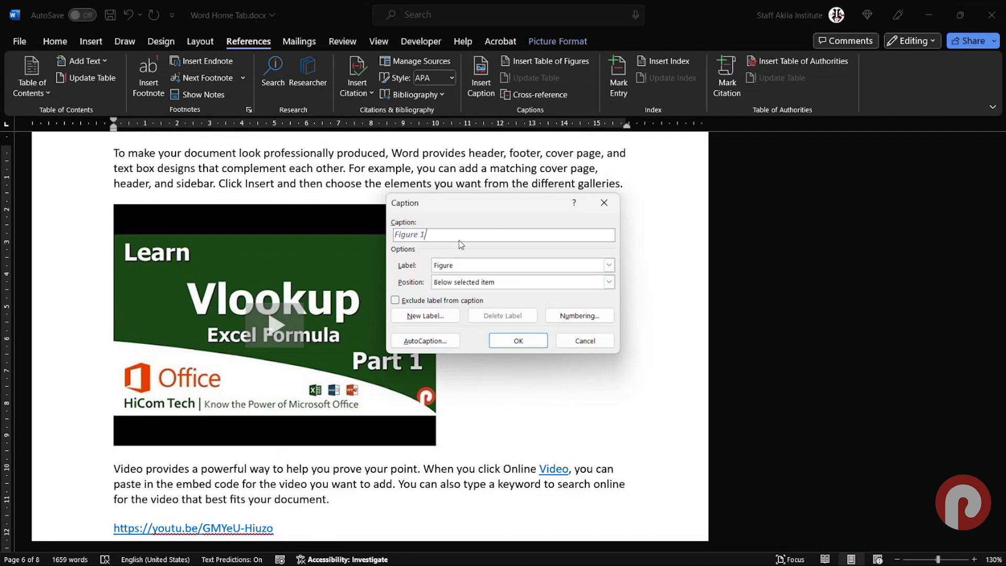
type(":")
type(" Video from ")
type("Prabas MS")
type(" Office")
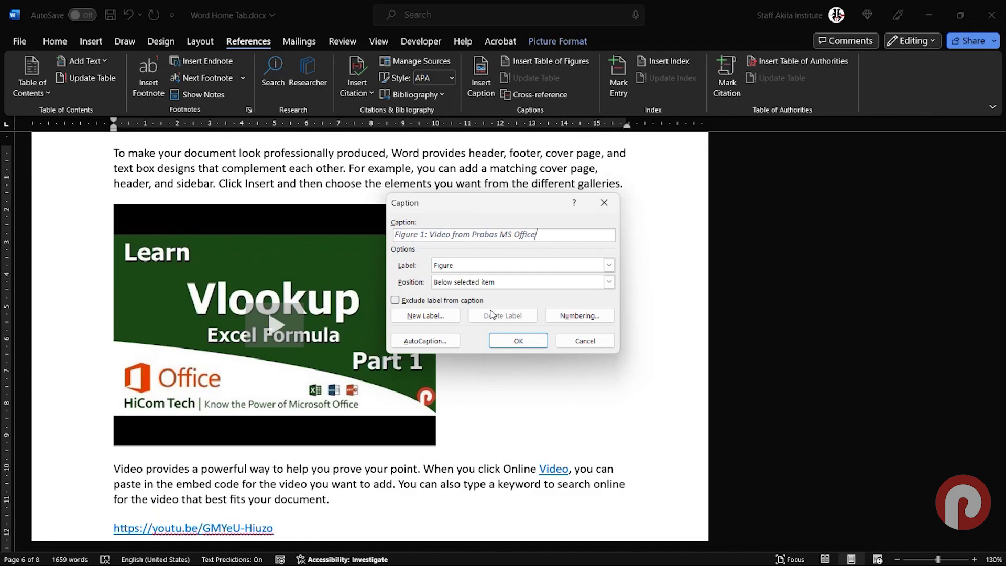
left_click(508, 337)
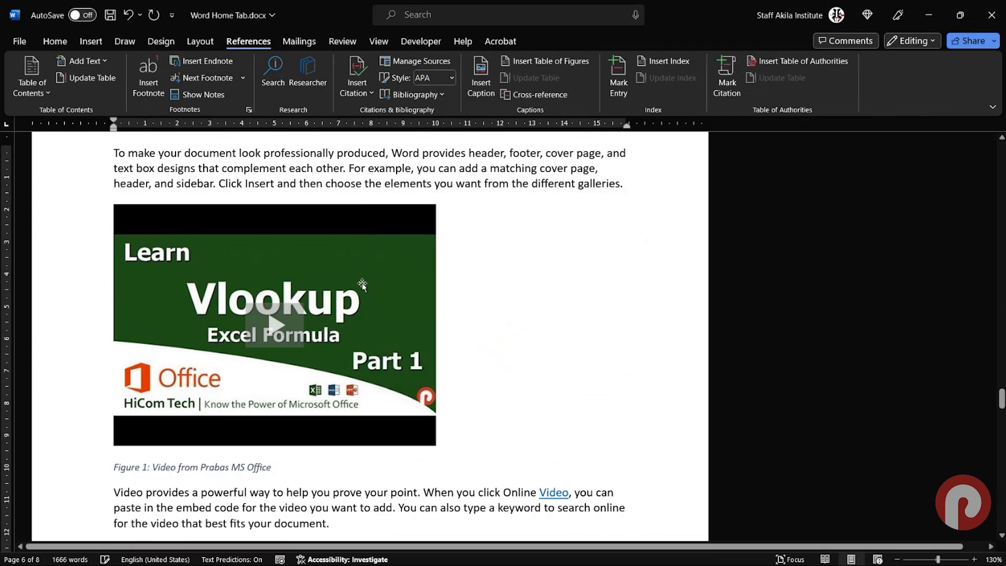
left_click(133, 467)
left_click(412, 220)
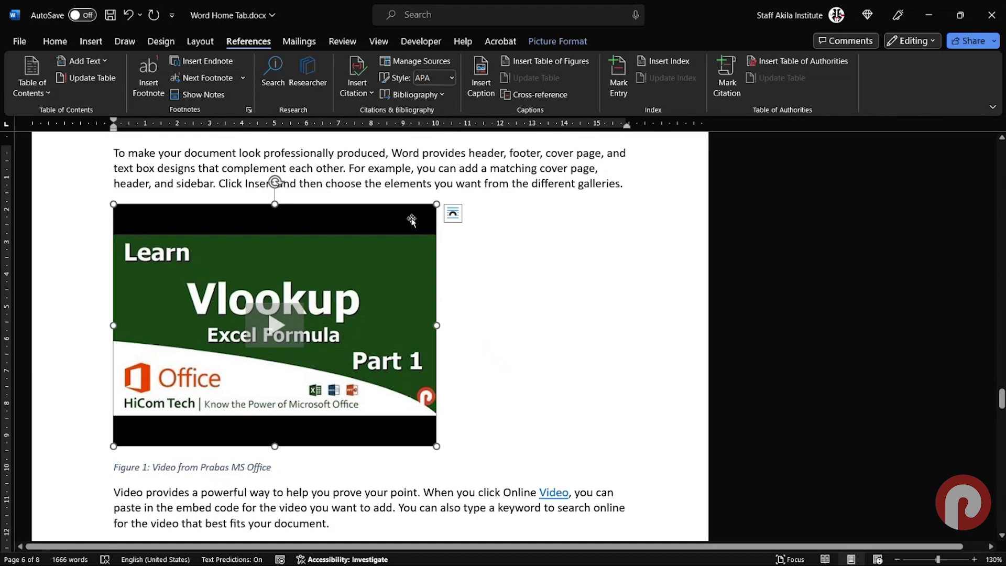
left_click(297, 464)
scroll(297, 464, "down", 2)
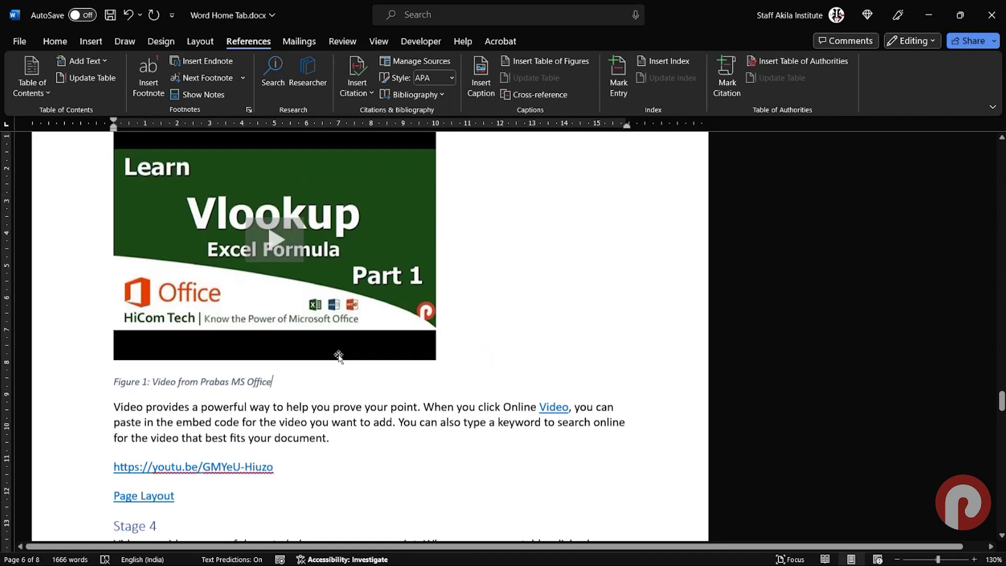
- Add the caption 'Figure 1: Screenshot' to the small screenshot picture
scroll(340, 354, "up", 8)
scroll(340, 355, "up", 3)
left_click(177, 252)
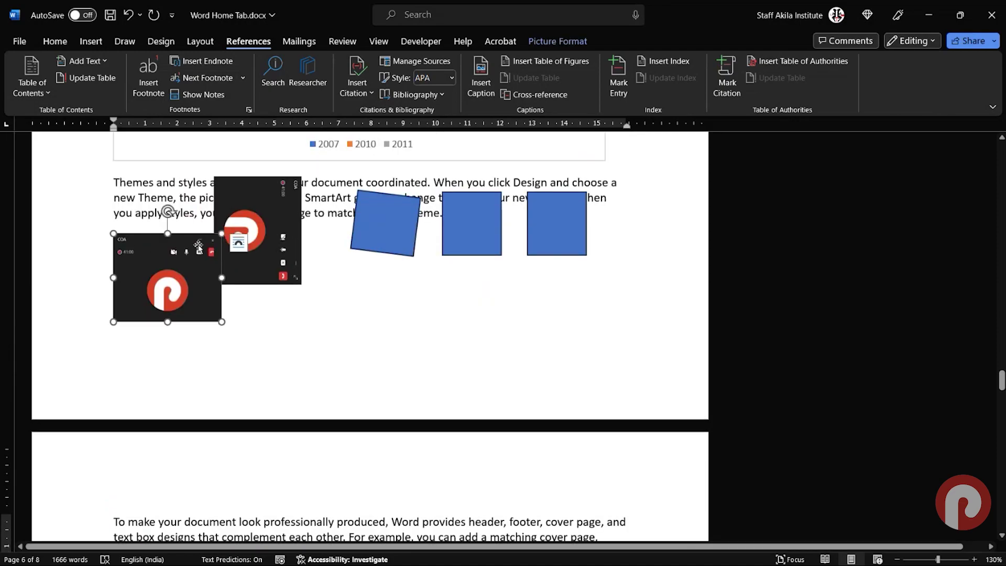
left_click(481, 76)
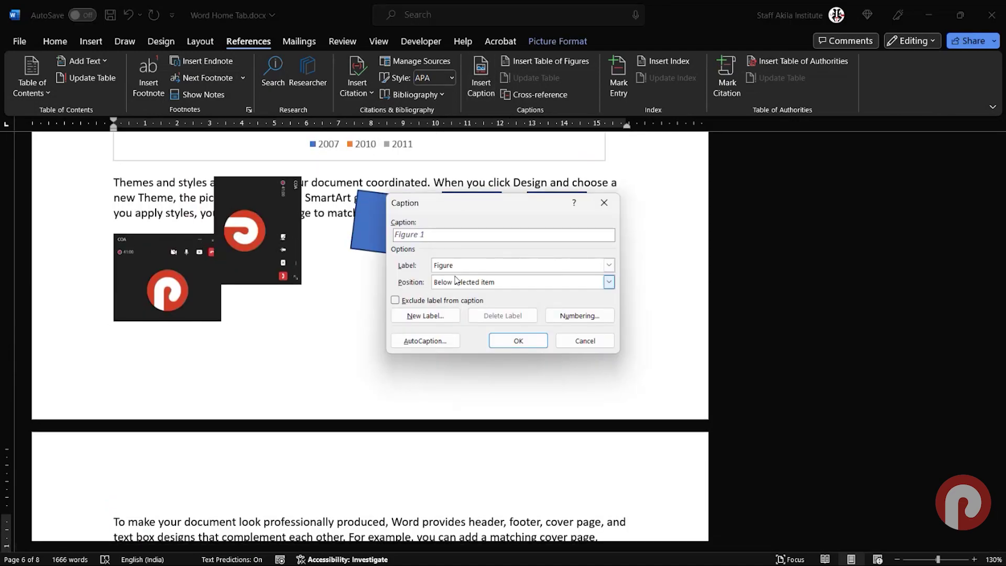
type(": ")
type("Screensho")
type("t")
left_click(512, 340)
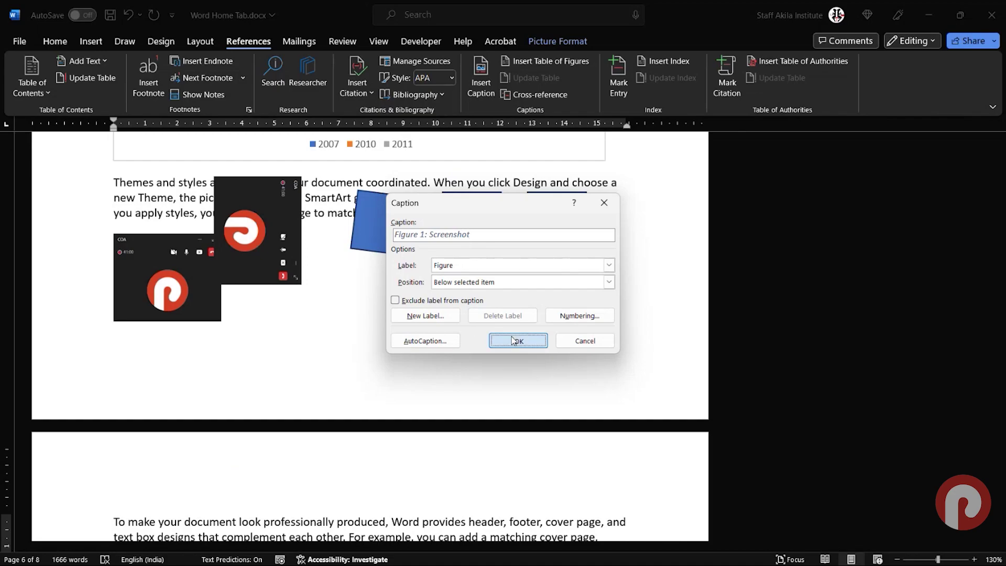
- Scroll down to the Bibliography at the end of the document
scroll(395, 418, "down", 3)
scroll(394, 418, "down", 2)
scroll(395, 417, "down", 2)
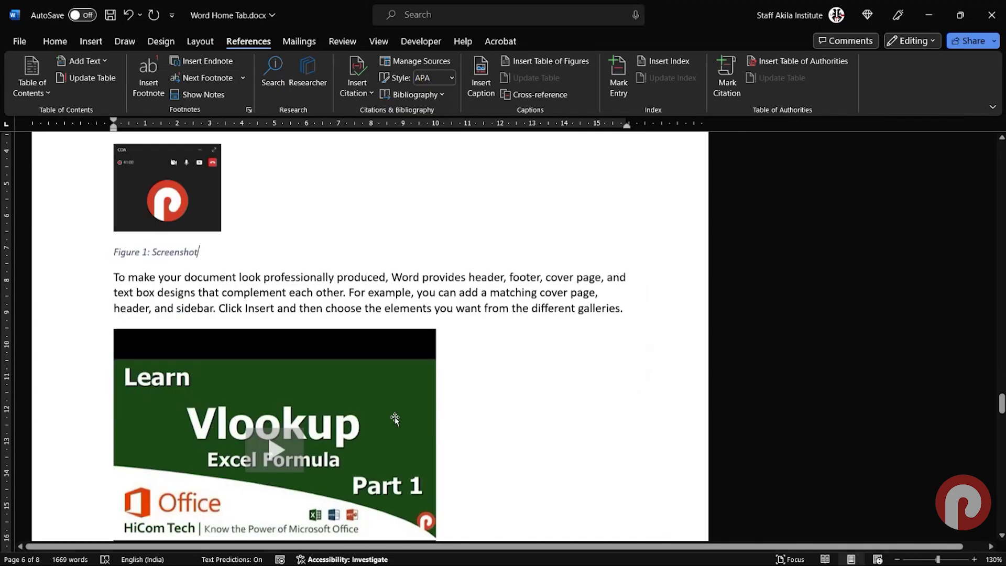
scroll(394, 417, "down", 5)
scroll(392, 417, "down", 3)
scroll(392, 414, "down", 3)
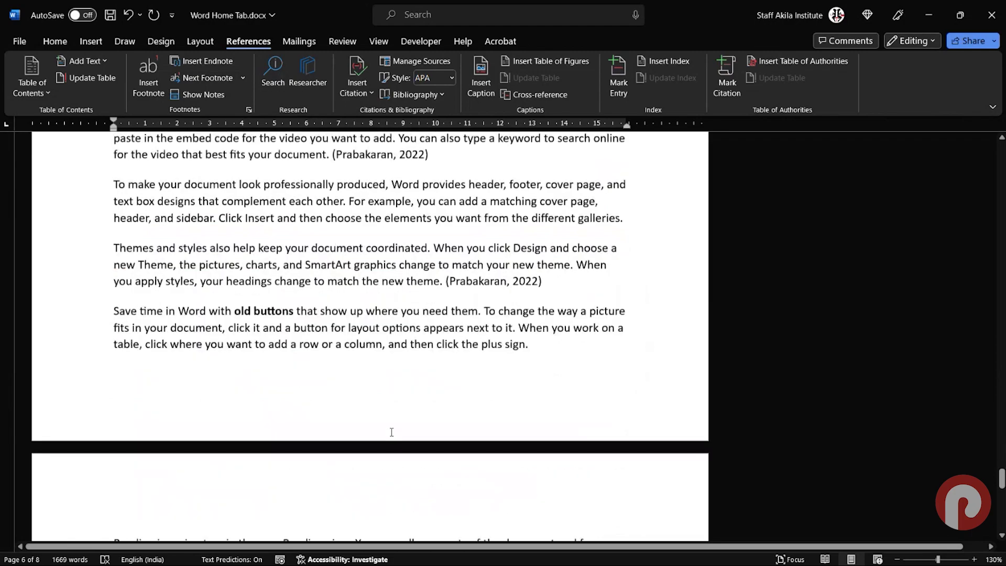
scroll(392, 424, "down", 5)
scroll(408, 406, "down", 3)
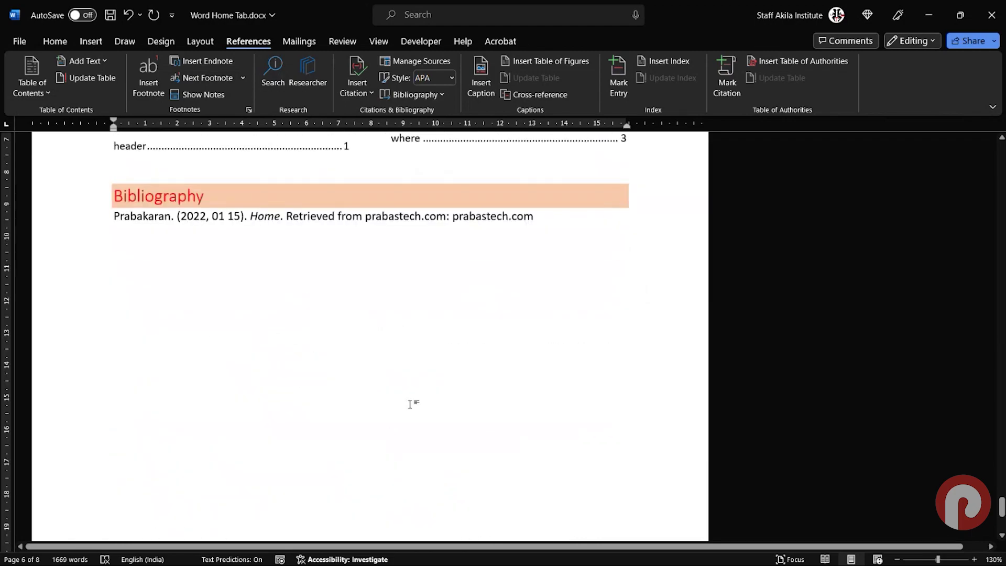
- Insert a table of figures below the Bibliography with default settings
left_click(410, 404)
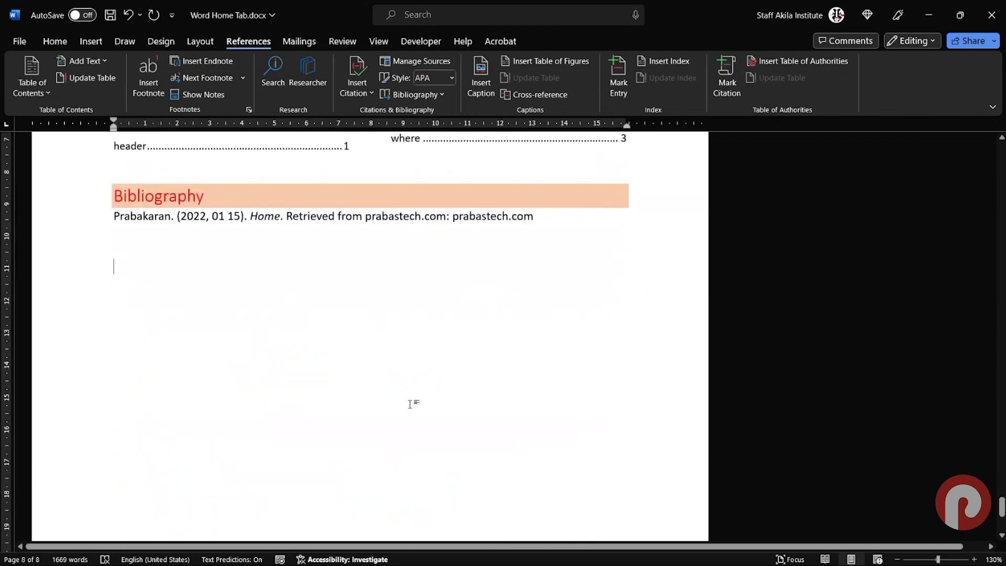
left_click(559, 67)
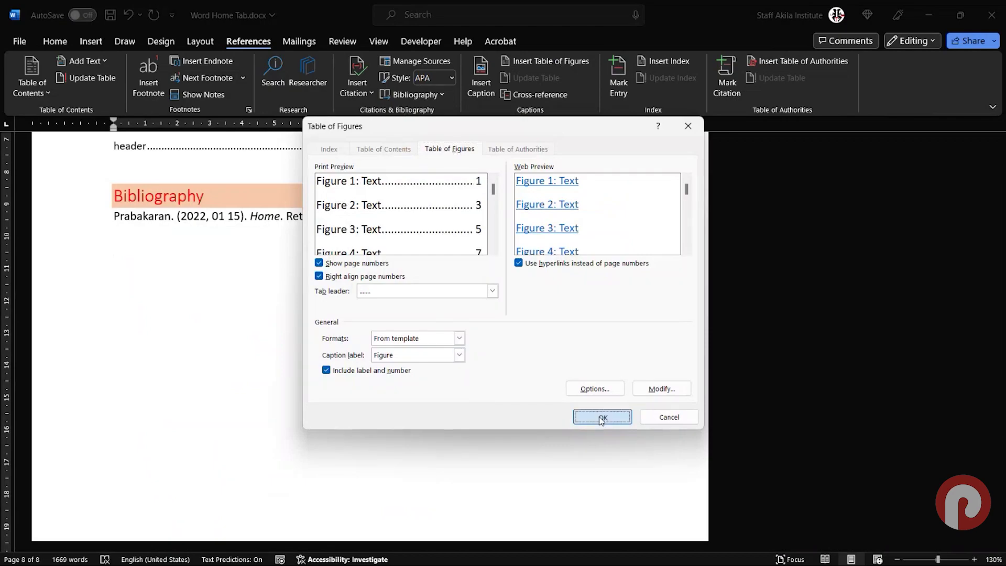
left_click(601, 417)
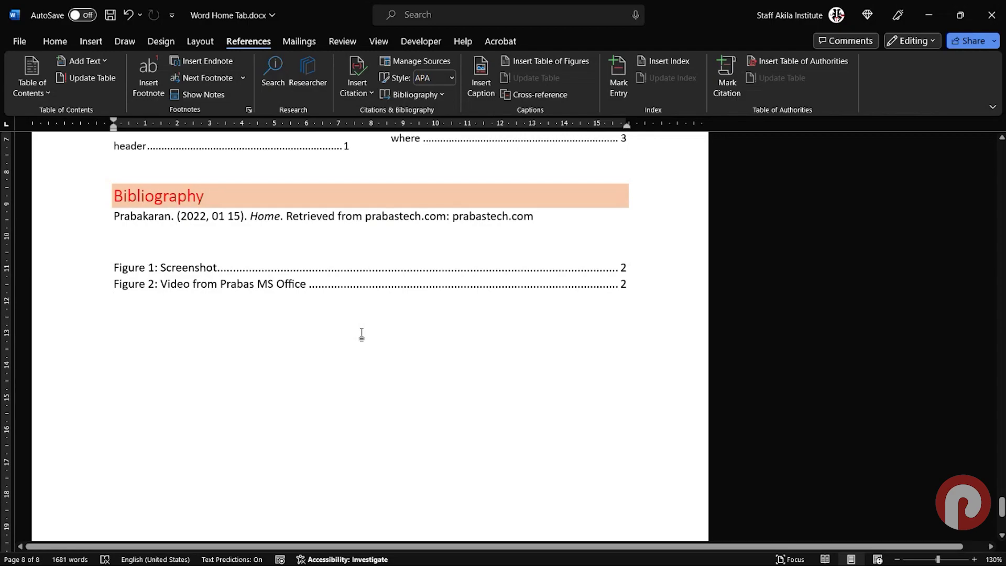
- Try the Table, Figure and Equation caption labels, then cancel without inserting a caption
left_click(481, 79)
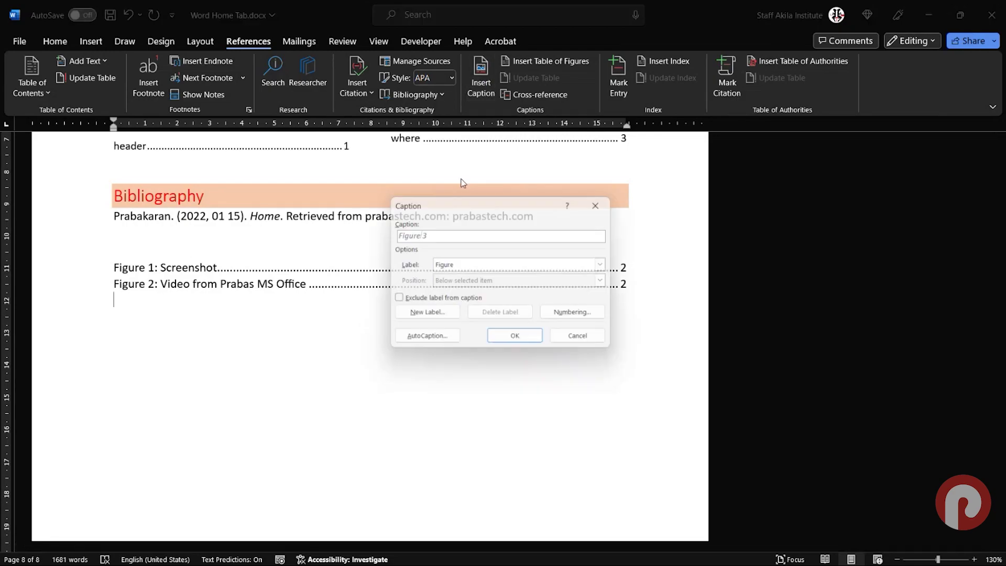
left_click(488, 272)
left_click(488, 298)
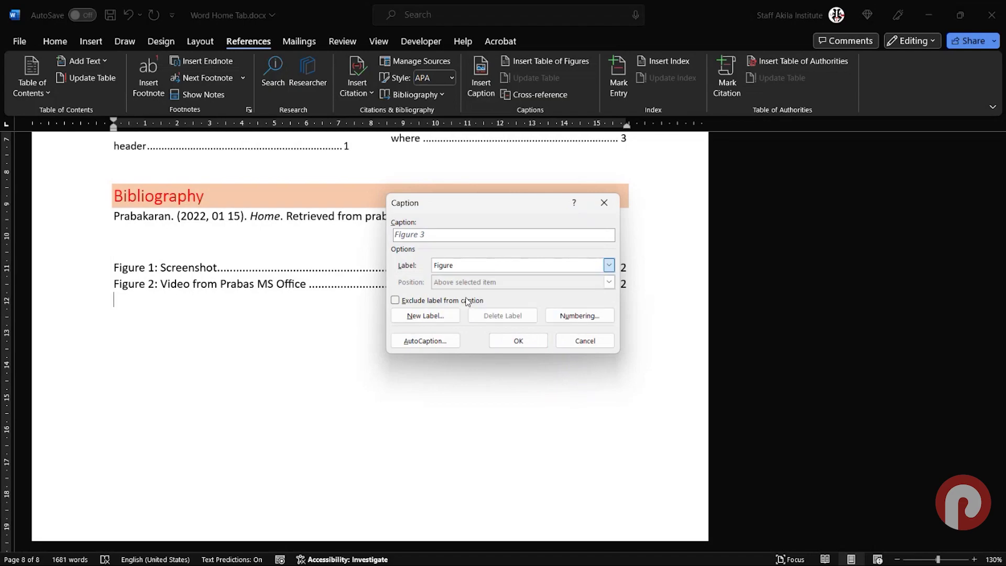
left_click(456, 265)
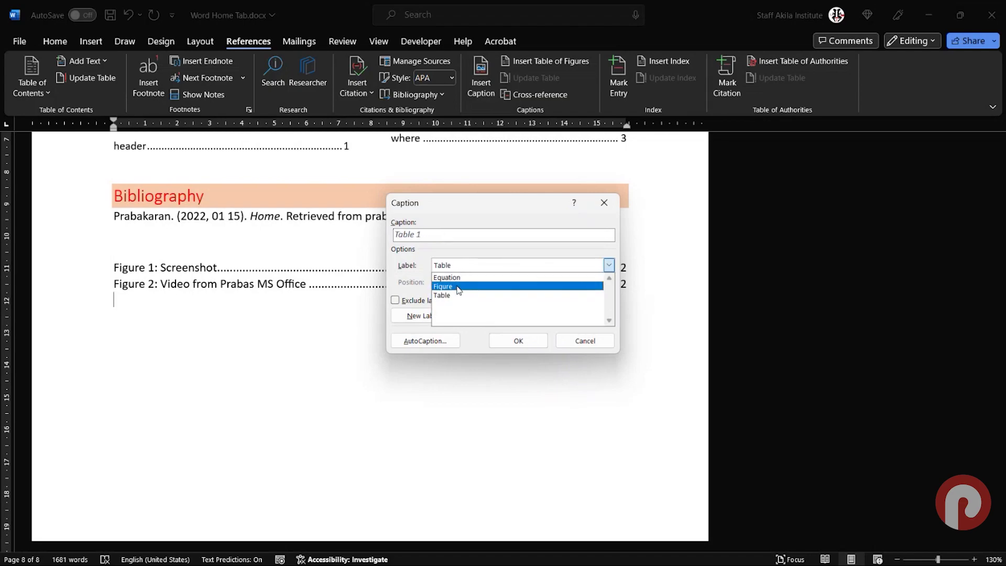
left_click(457, 283)
left_click(464, 266)
left_click(459, 279)
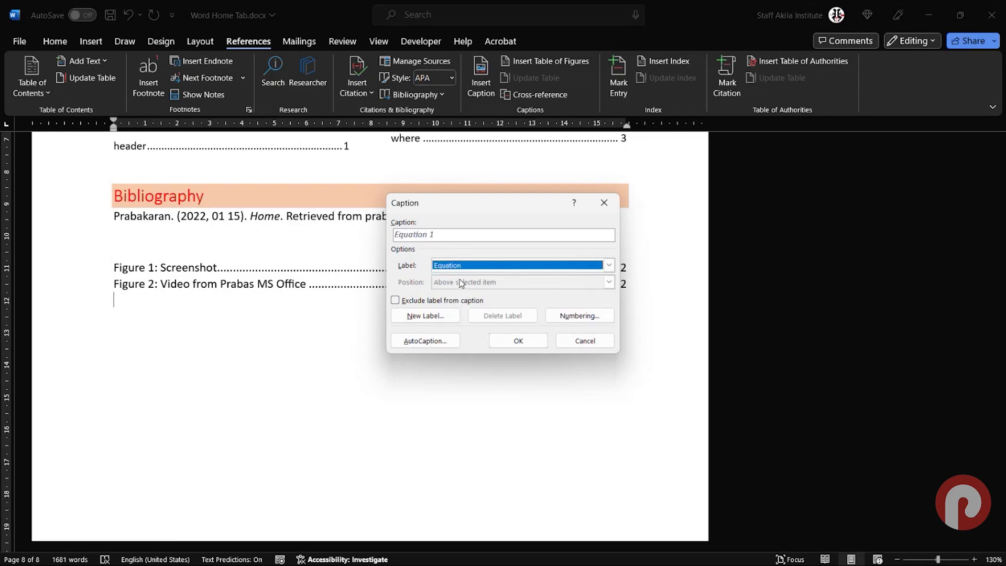
left_click(582, 341)
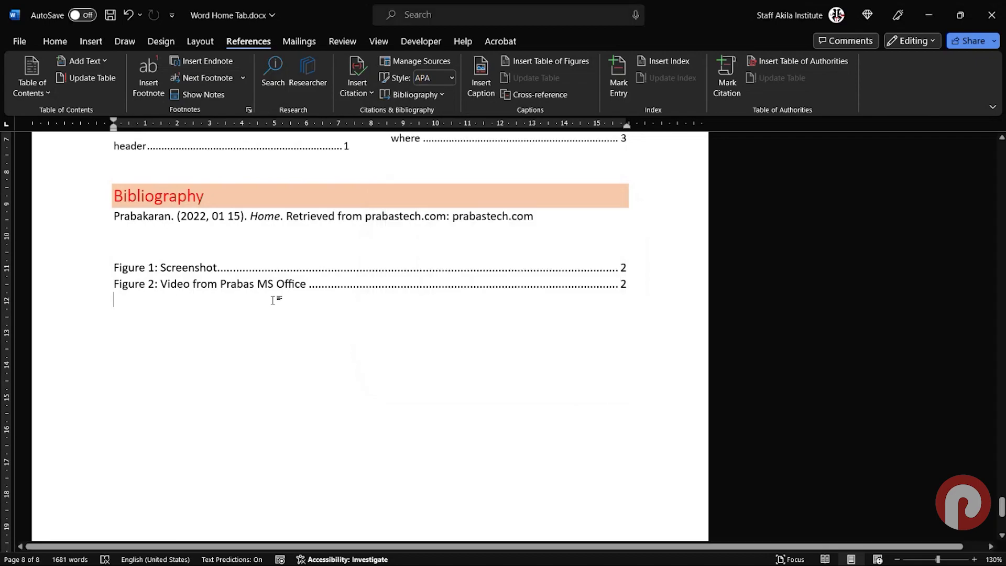
- Follow the Figure 2 entry in the table of figures to its caption
left_click(120, 255)
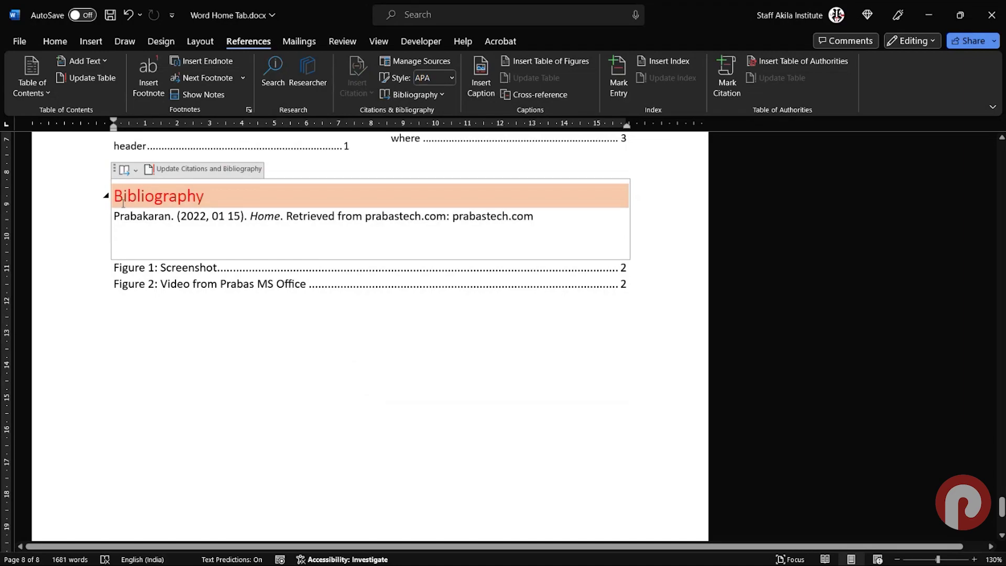
left_click_drag(124, 196, 204, 195)
scroll(142, 194, "up", 3)
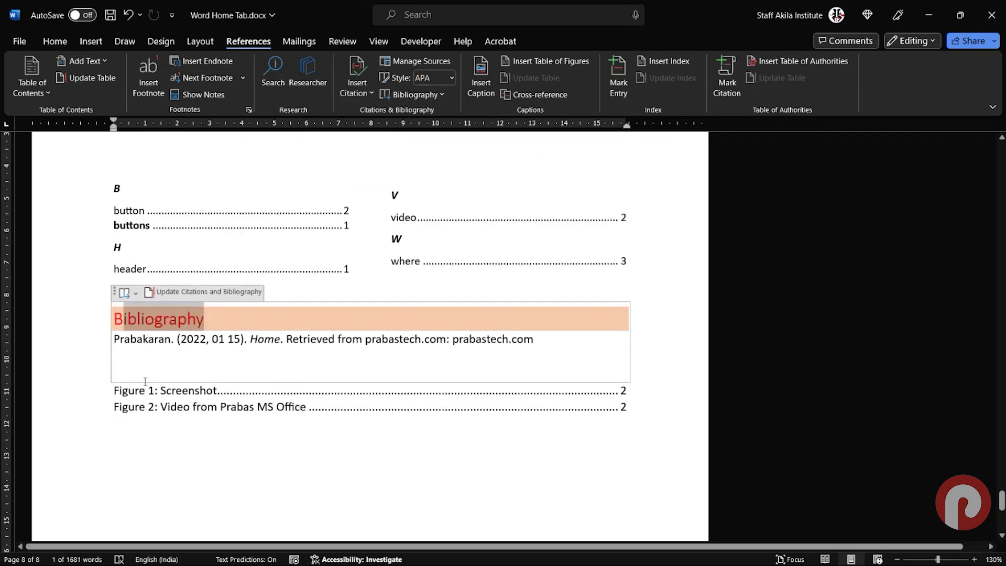
left_click(147, 407)
left_click(168, 442)
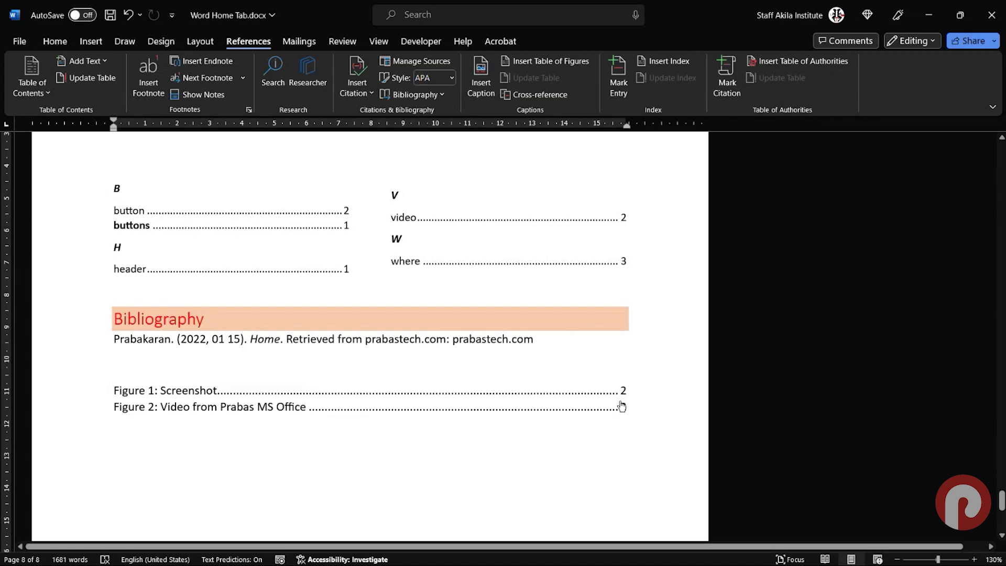
left_click(623, 408, "ctrl")
scroll(613, 388, "up", 6)
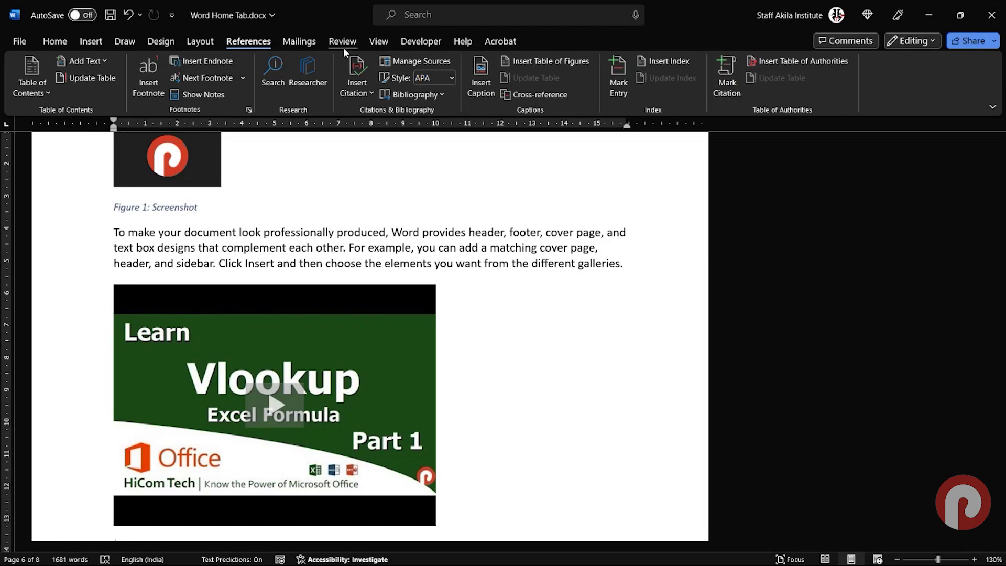
- Show the Mailings commands, briefly return to References, then show Mailings again
left_click(312, 48)
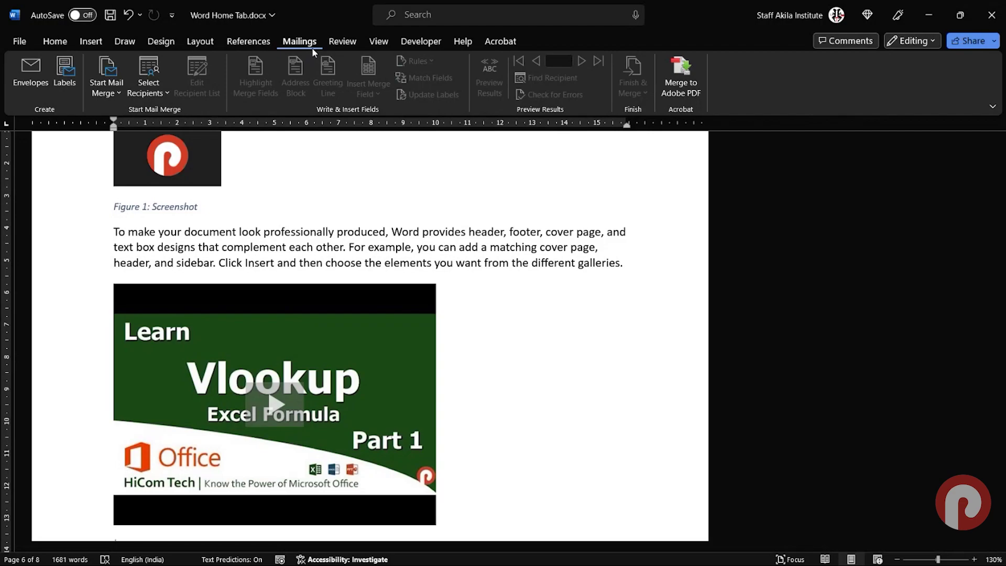
left_click(259, 47)
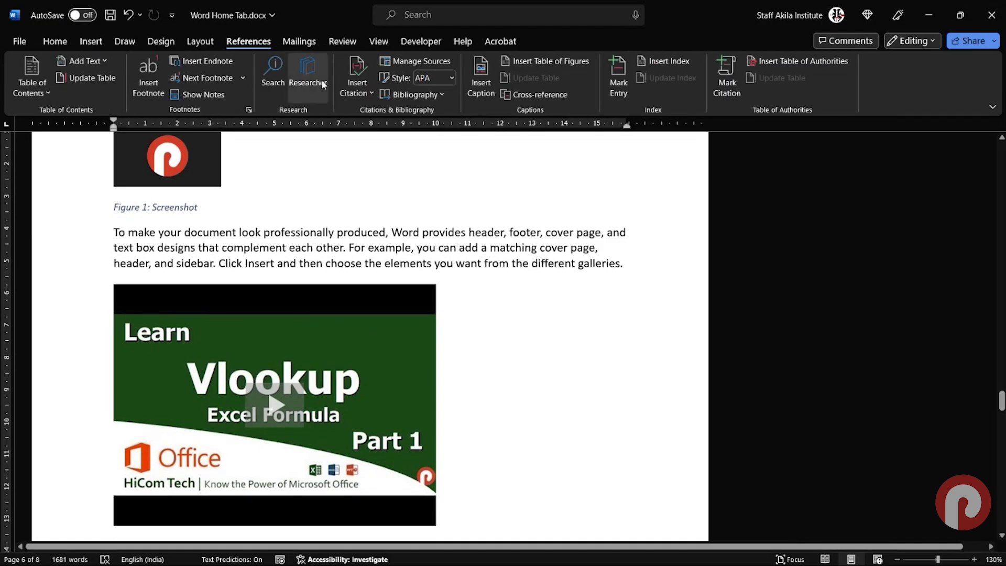
left_click(316, 44)
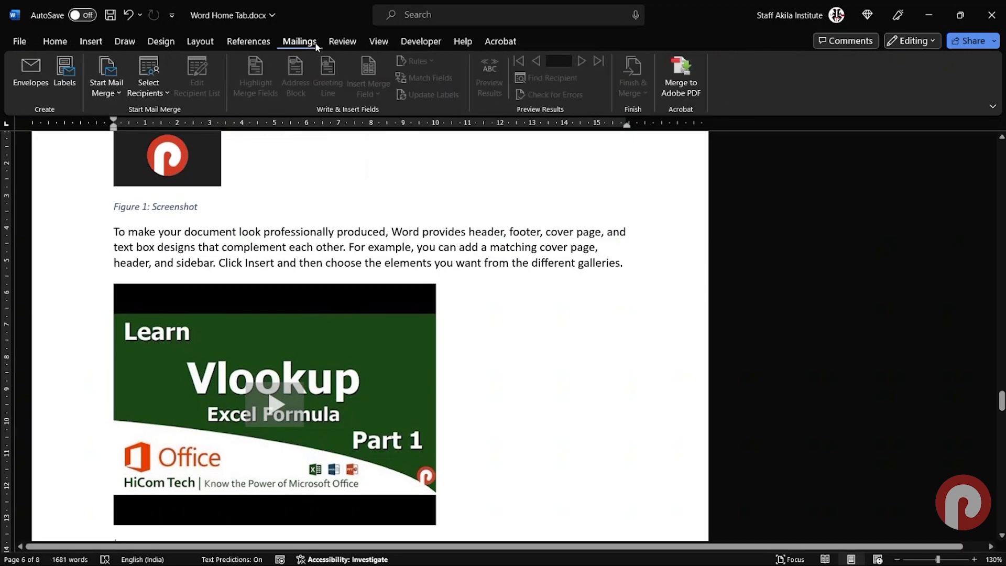